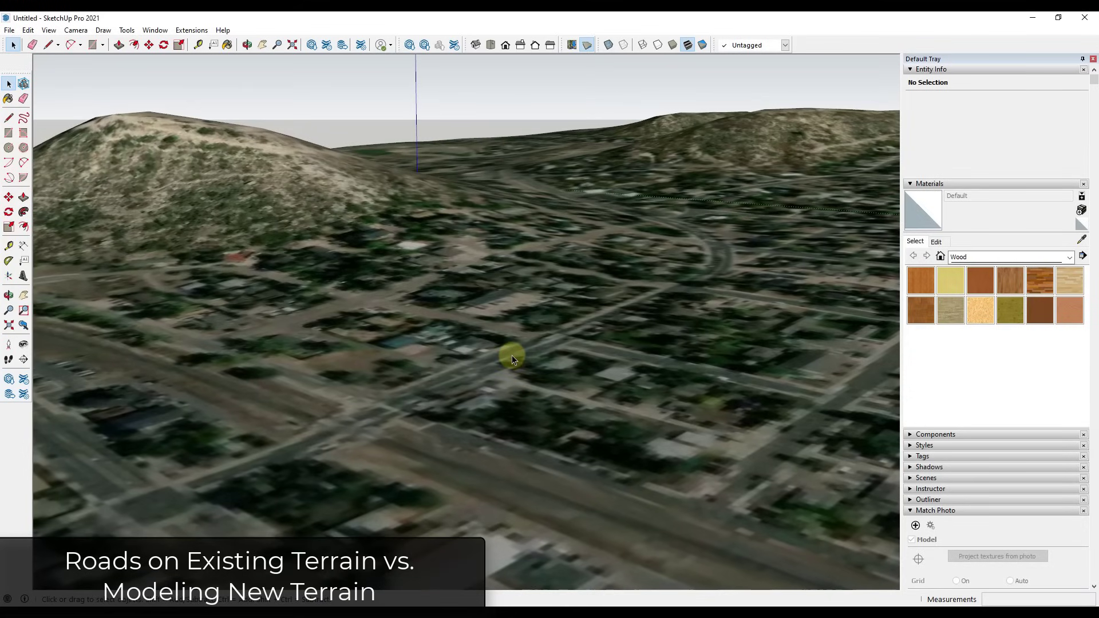
middle_click_drag(527, 356, 449, 363)
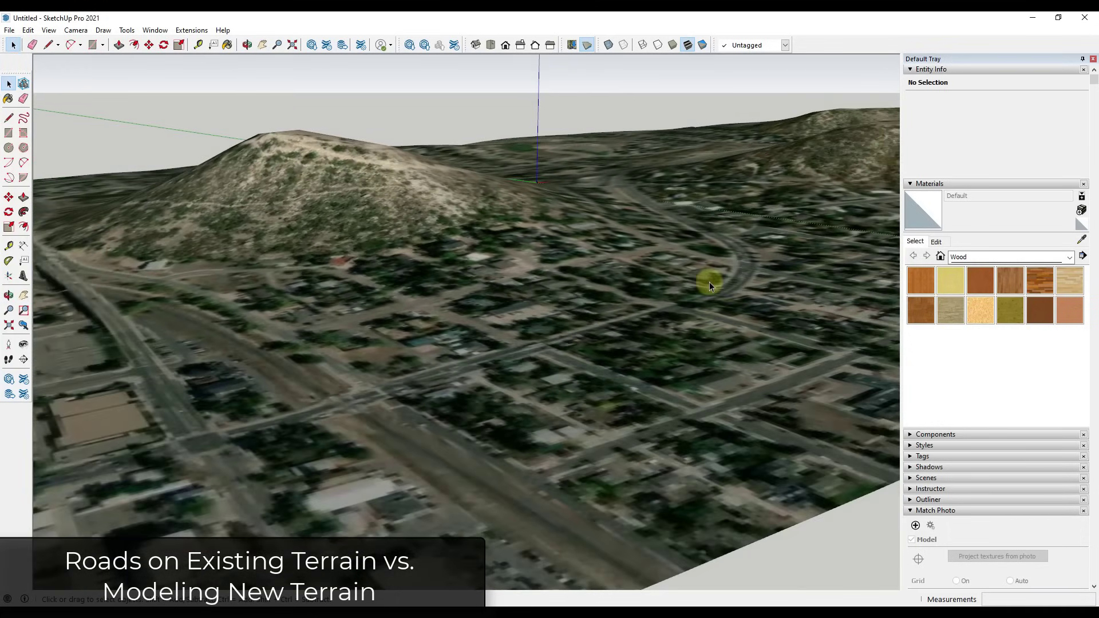
middle_click_drag(710, 282, 679, 399)
middle_click_drag(711, 131, 559, 228)
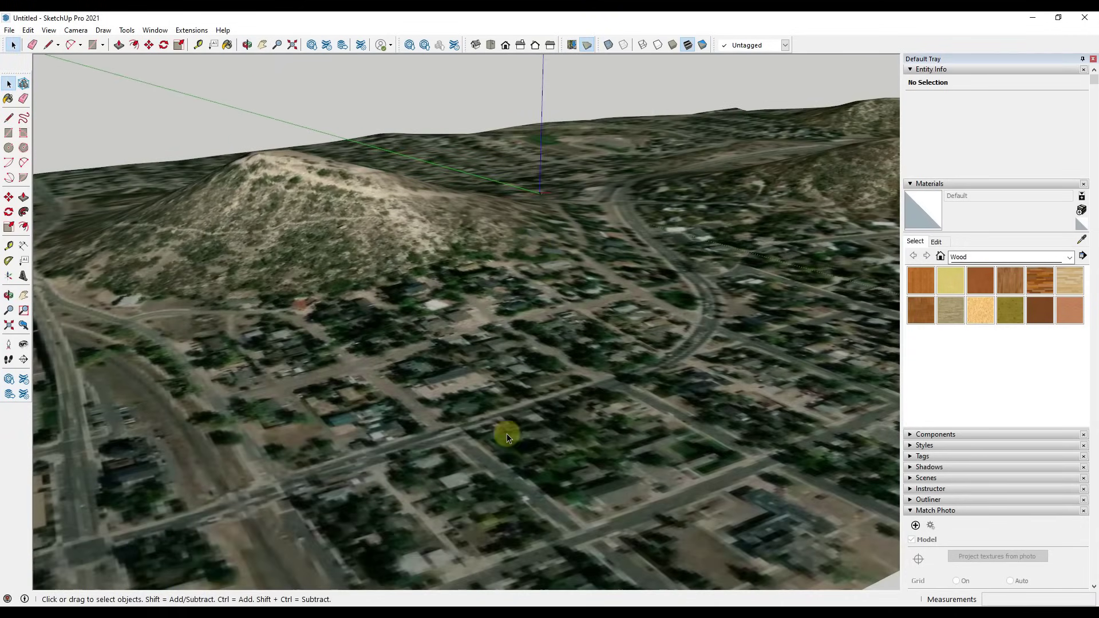
middle_click_drag(517, 435, 362, 515)
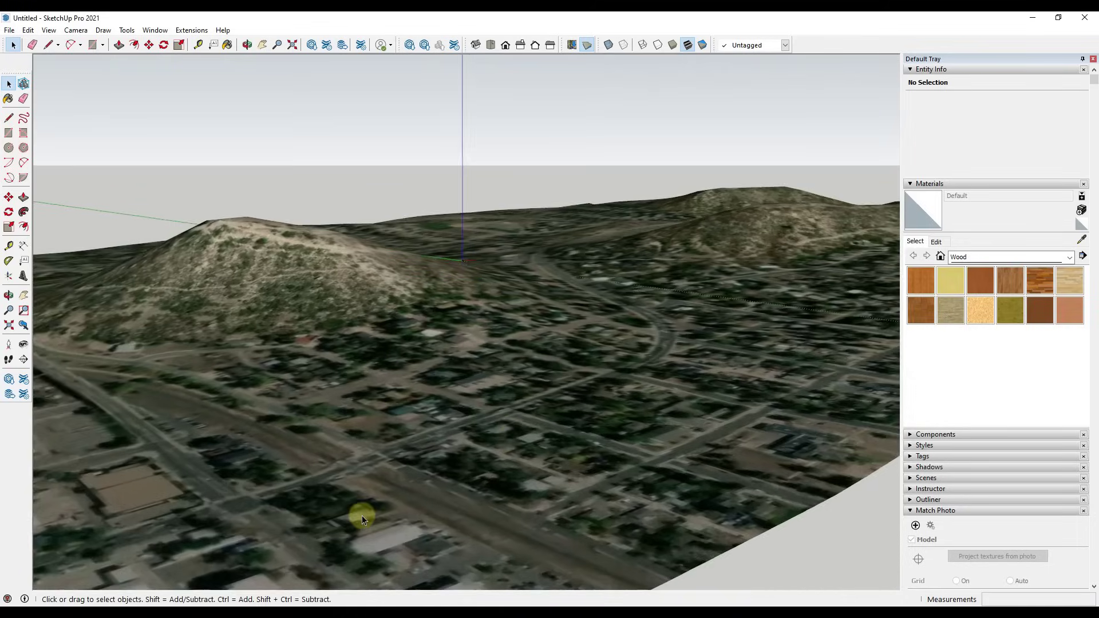
scroll(362, 515, "up", 3)
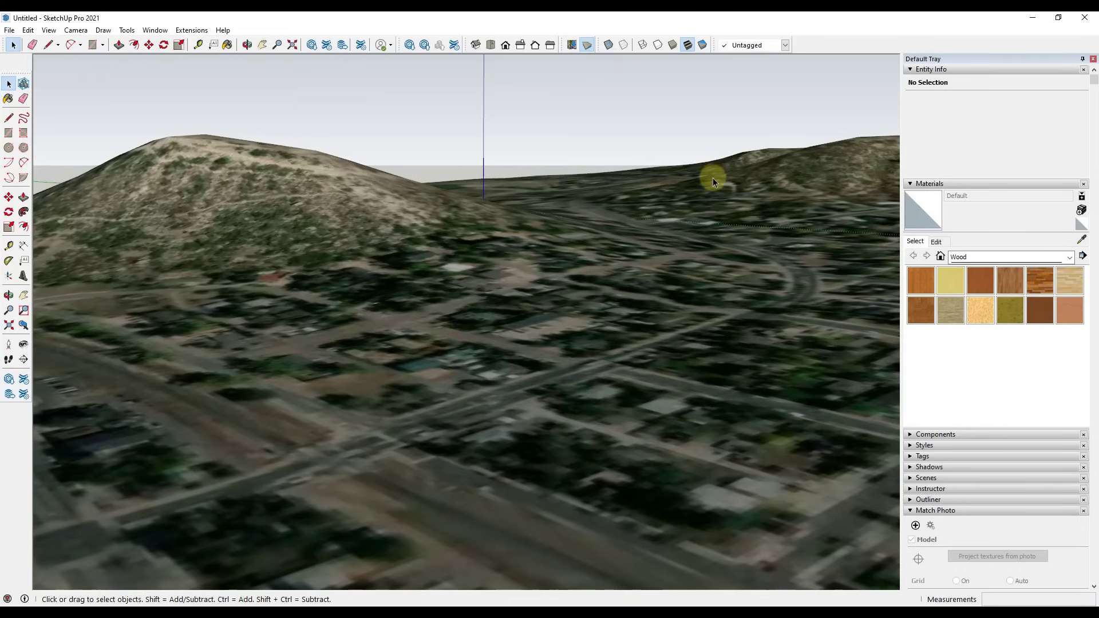
middle_click_drag(586, 354, 589, 351)
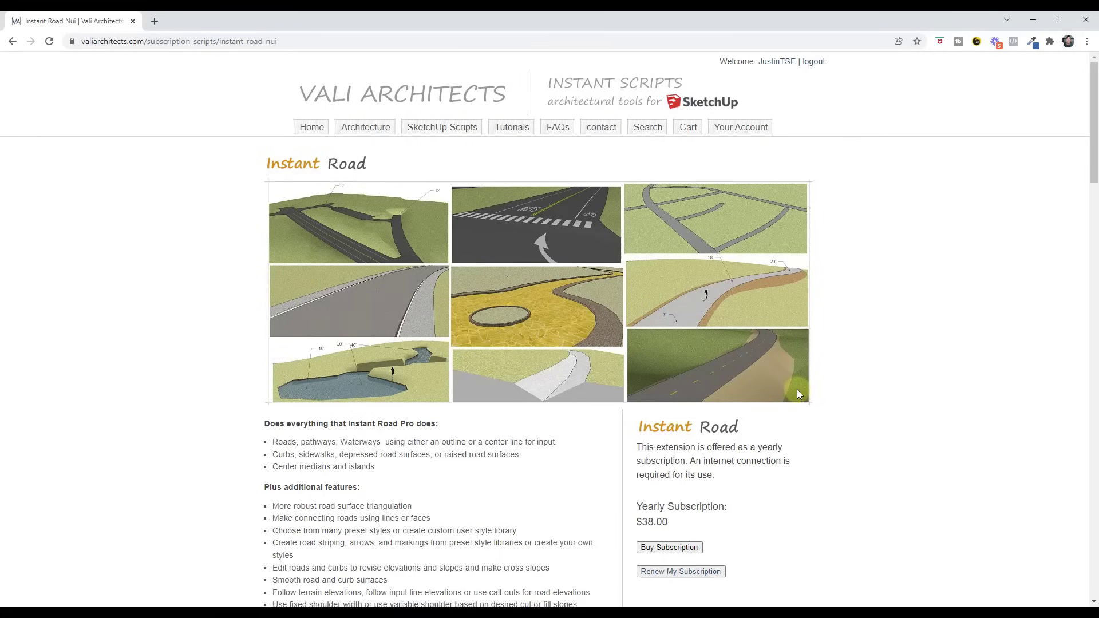
In the web browser, review the Instant Road extension page and browse the SketchUp Extensions list on the Vali Architects site.
scroll(486, 372, "down", 1)
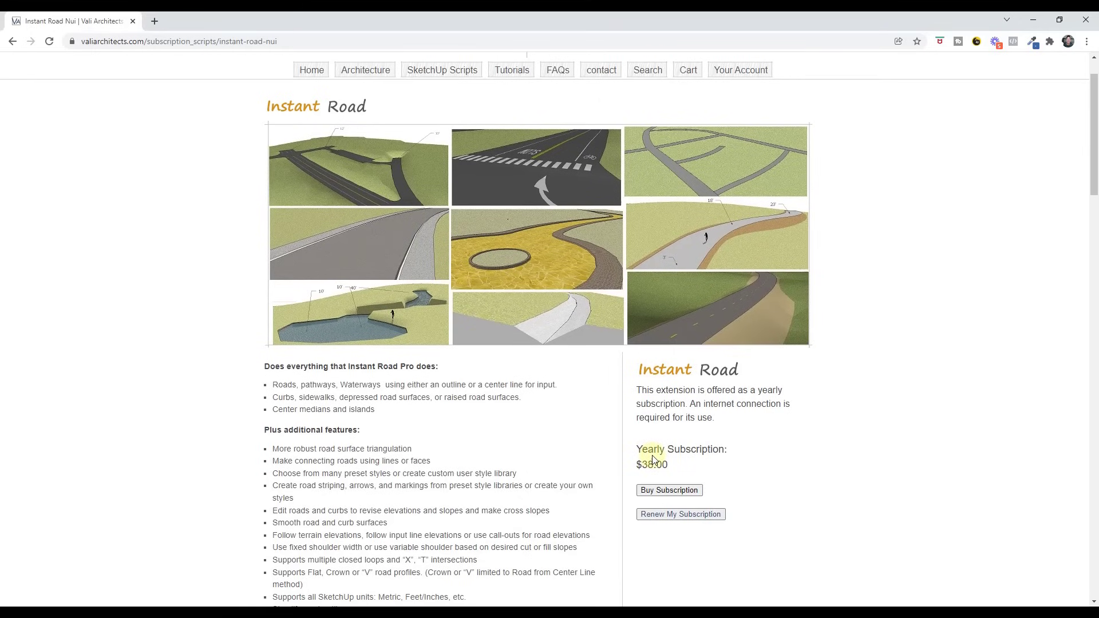
scroll(718, 455, "down", 1)
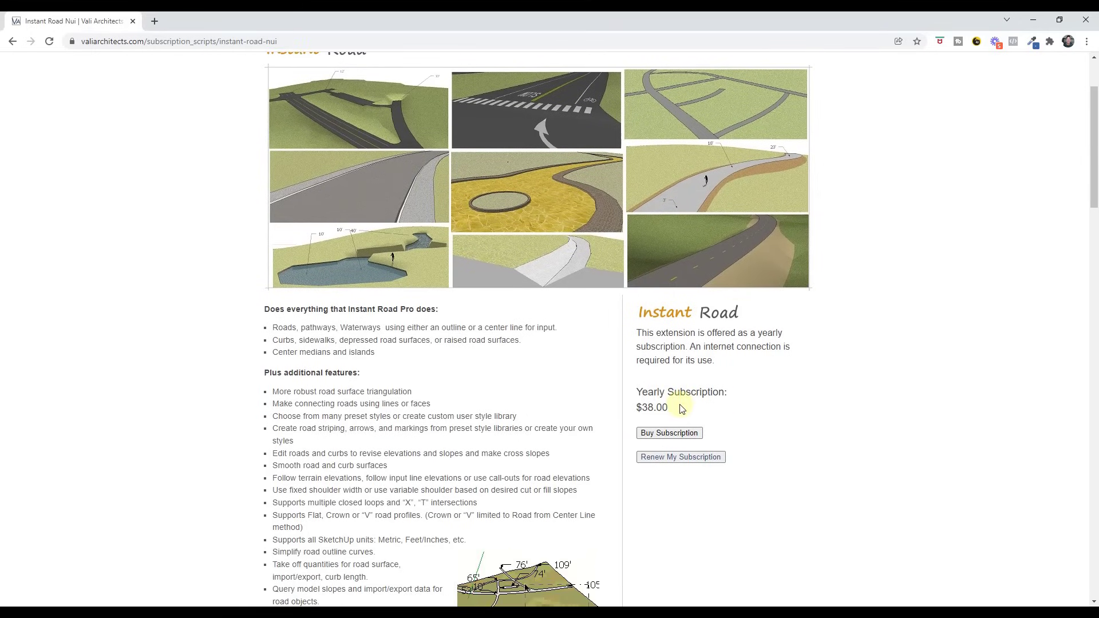
scroll(645, 407, "up", 2)
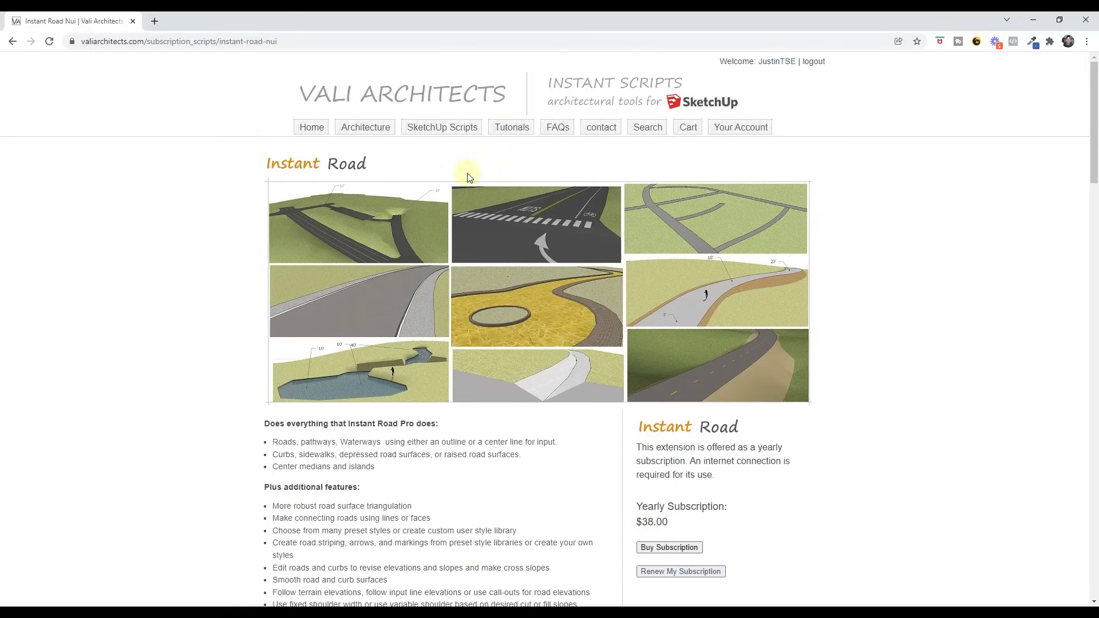
left_click(445, 128)
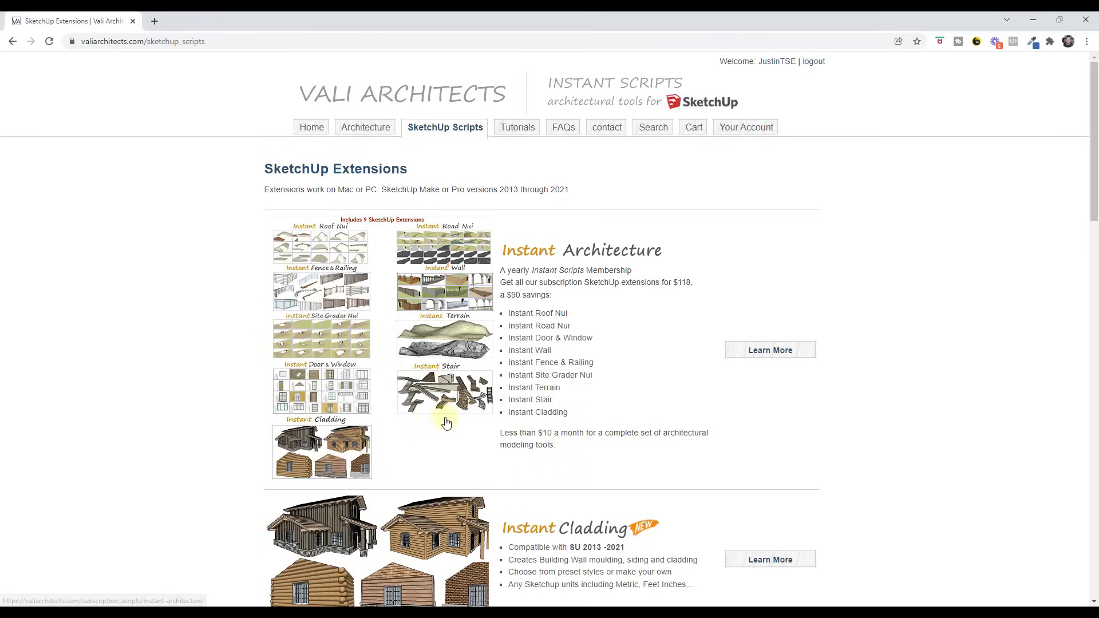
scroll(447, 419, "down", 7)
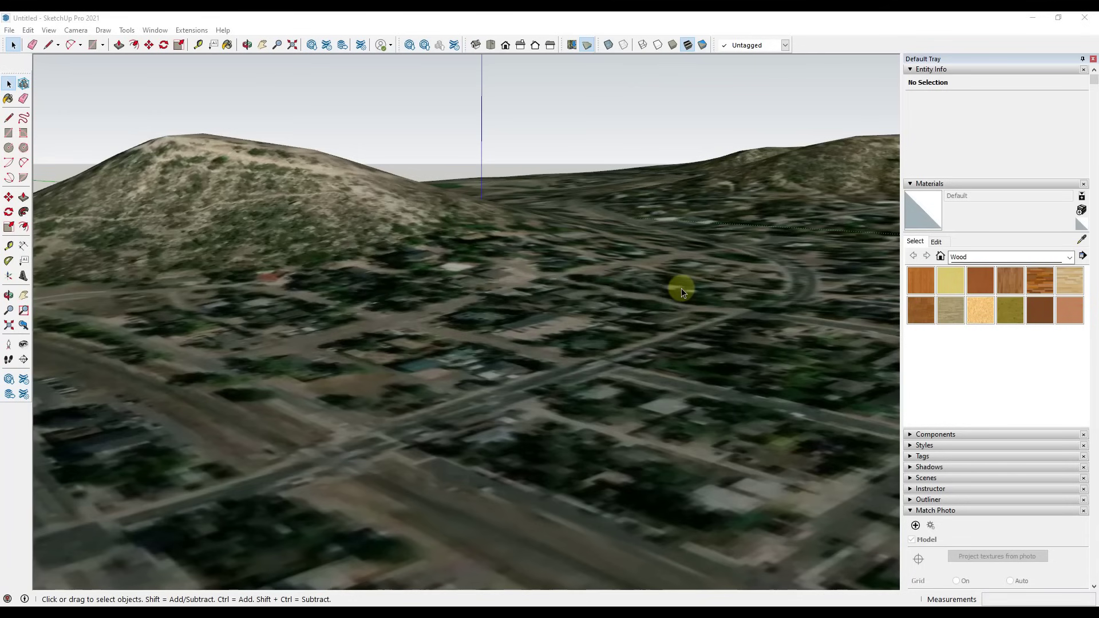
Back in SketchUp, compare the flat location snapshot with the 3D terrain by toggling the terrain off and on.
middle_click_drag(648, 315, 650, 342)
scroll(572, 339, "down", 2)
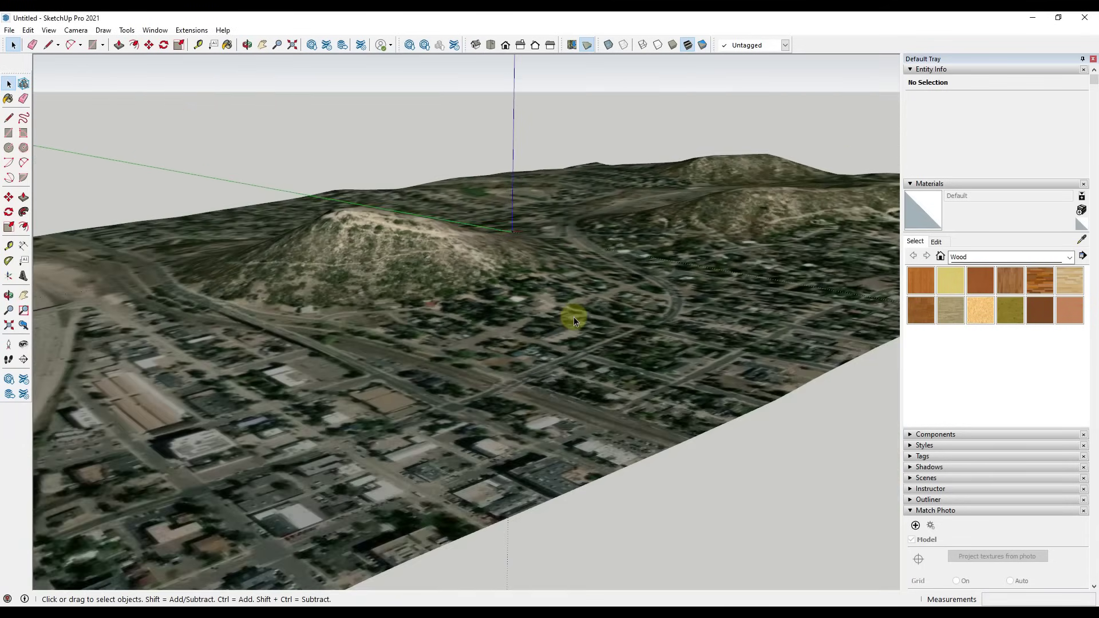
left_click(573, 317)
middle_click_drag(573, 317, 635, 301)
key("space")
left_click(587, 45)
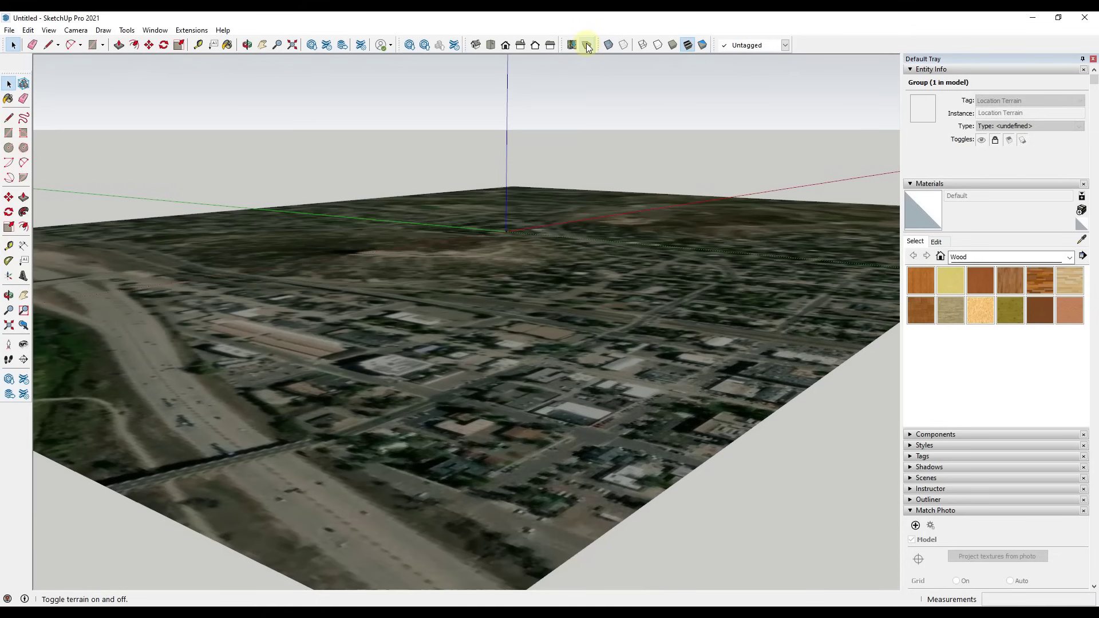
left_click(588, 45)
middle_click_drag(636, 270, 581, 249)
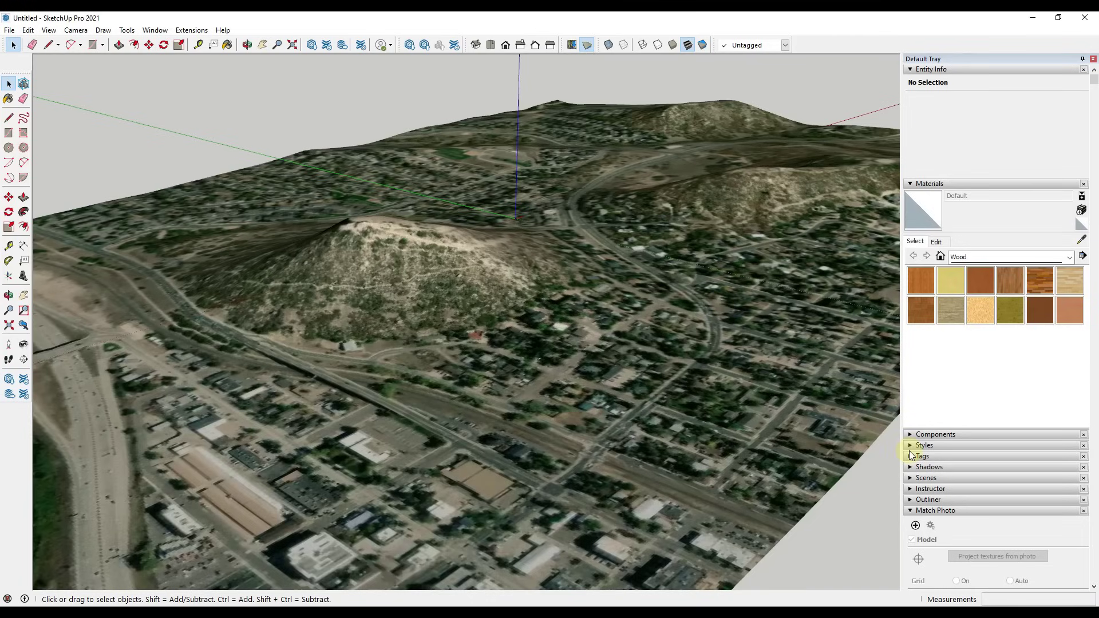
Select the Location Terrain group and expand the Outliner to show its entry.
middle_click_drag(651, 335, 442, 228)
left_click(410, 212)
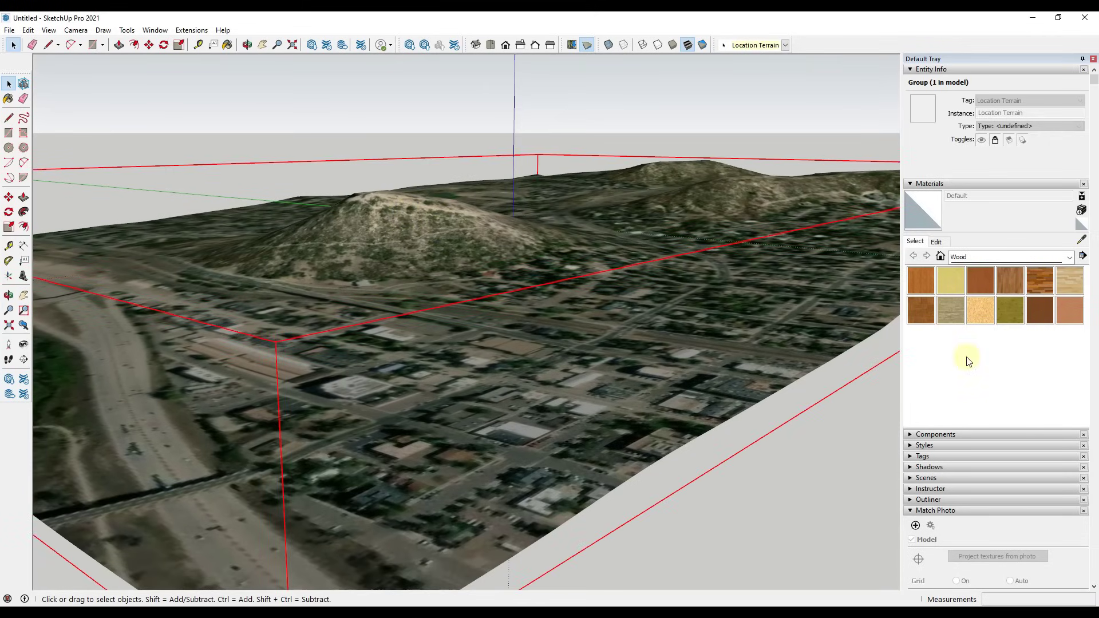
scroll(964, 372, "down", 3)
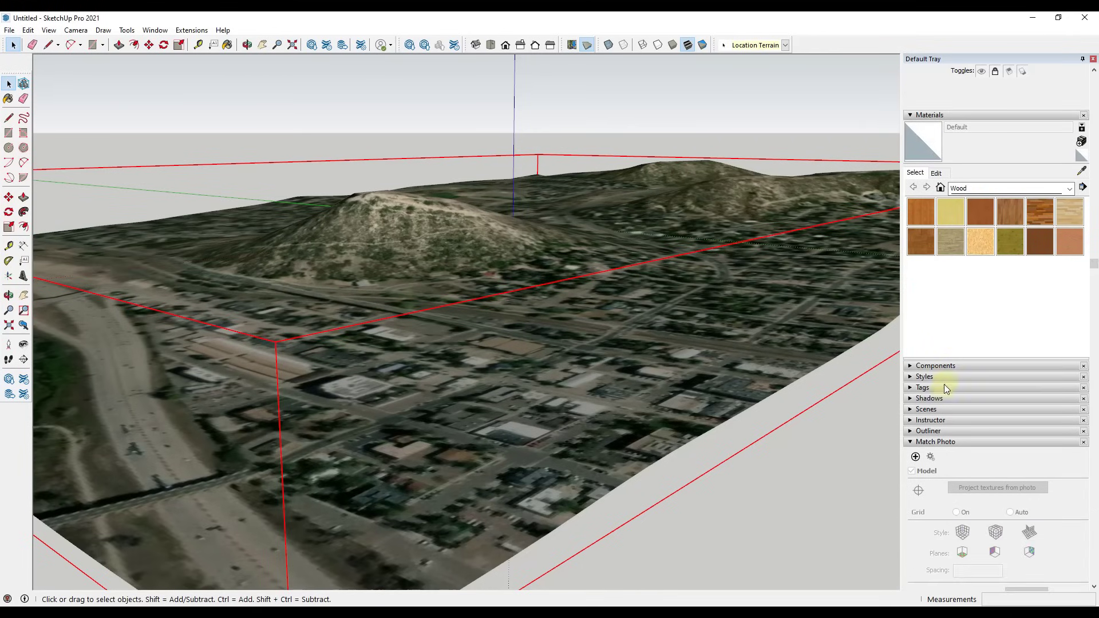
left_click(917, 441)
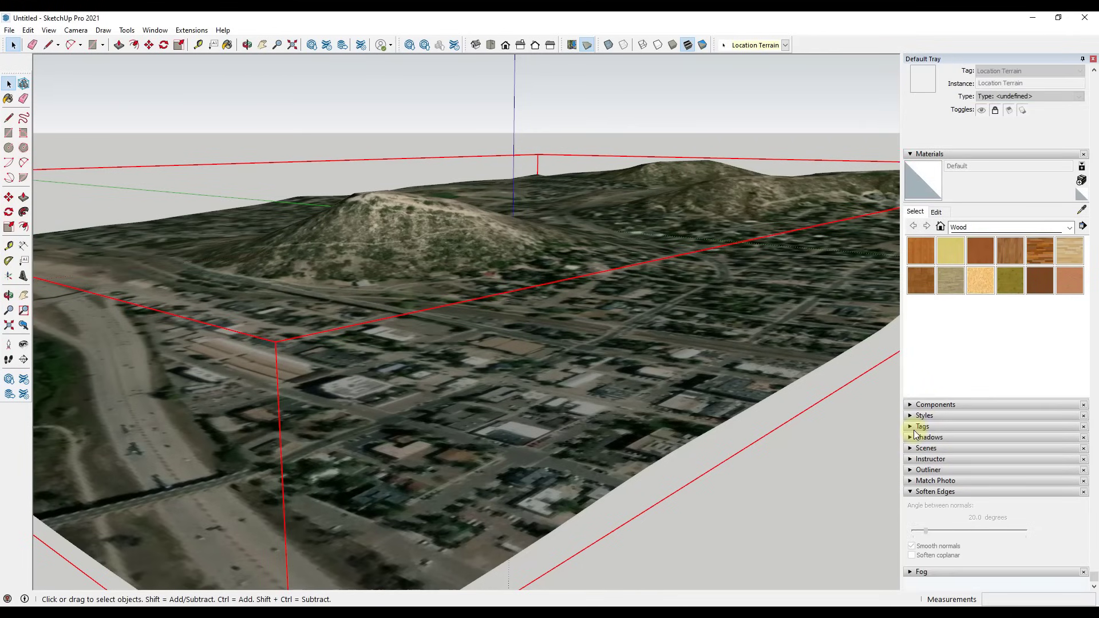
left_click(924, 469)
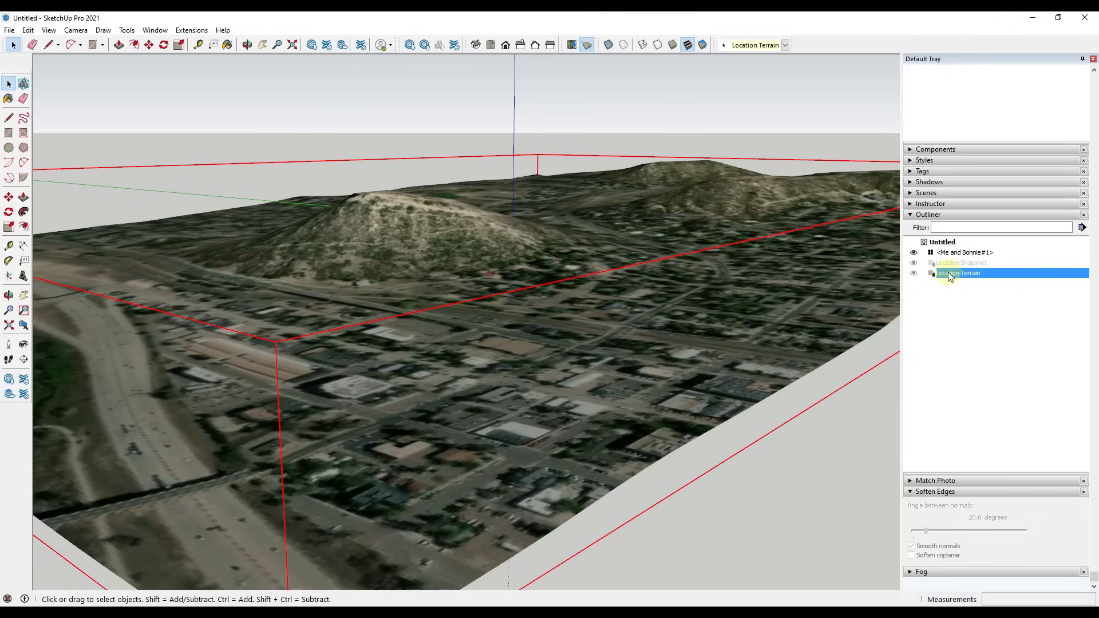
Unlock the Location Terrain group, copy it, and lock the original again.
right_click(684, 297)
left_click(744, 428)
left_click(586, 339)
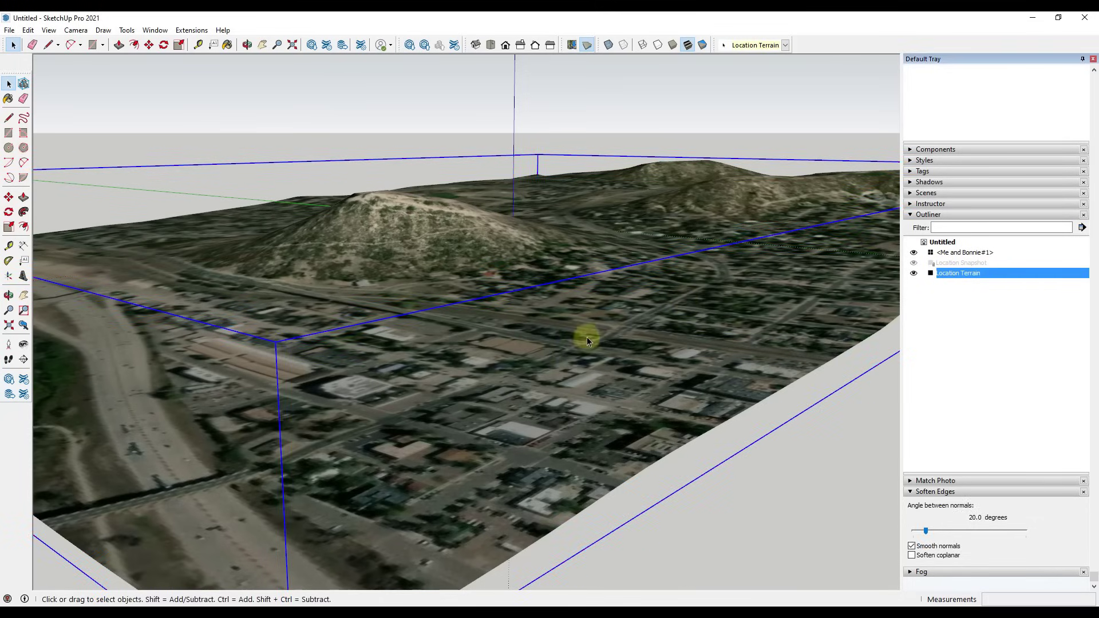
right_click(941, 273)
left_click(972, 317)
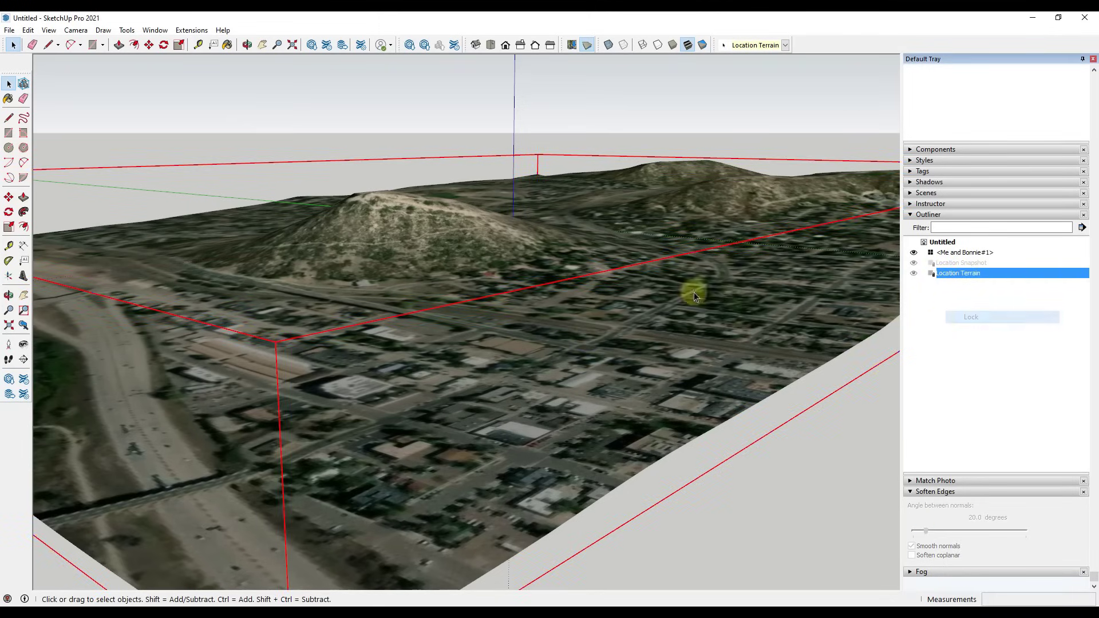
Paste the copied Location Terrain group in place over the original.
left_click(28, 30)
left_click(63, 109)
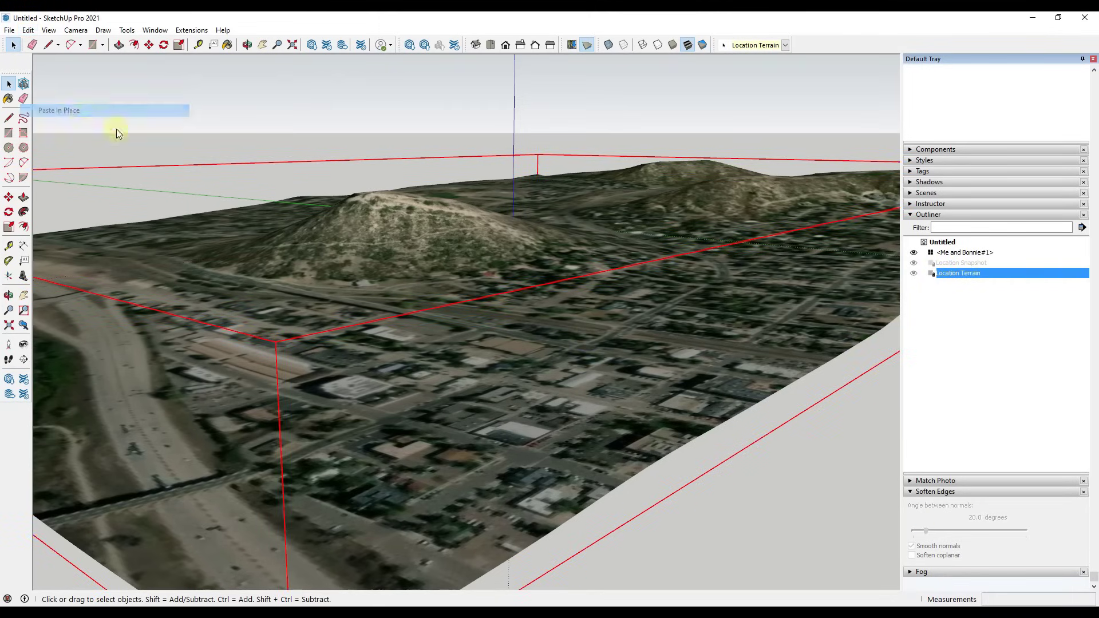
double_click(954, 284)
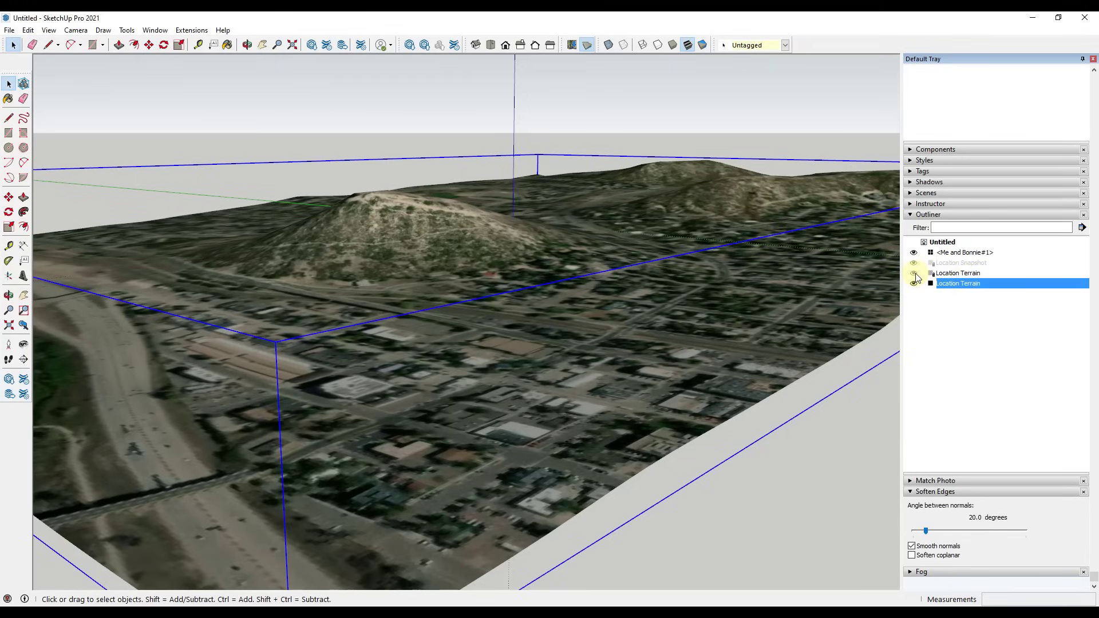
Unlock the original Location Terrain group, hide it, and lock it again.
right_click(954, 273)
left_click(984, 319)
left_click(914, 273)
right_click(950, 273)
left_click(977, 319)
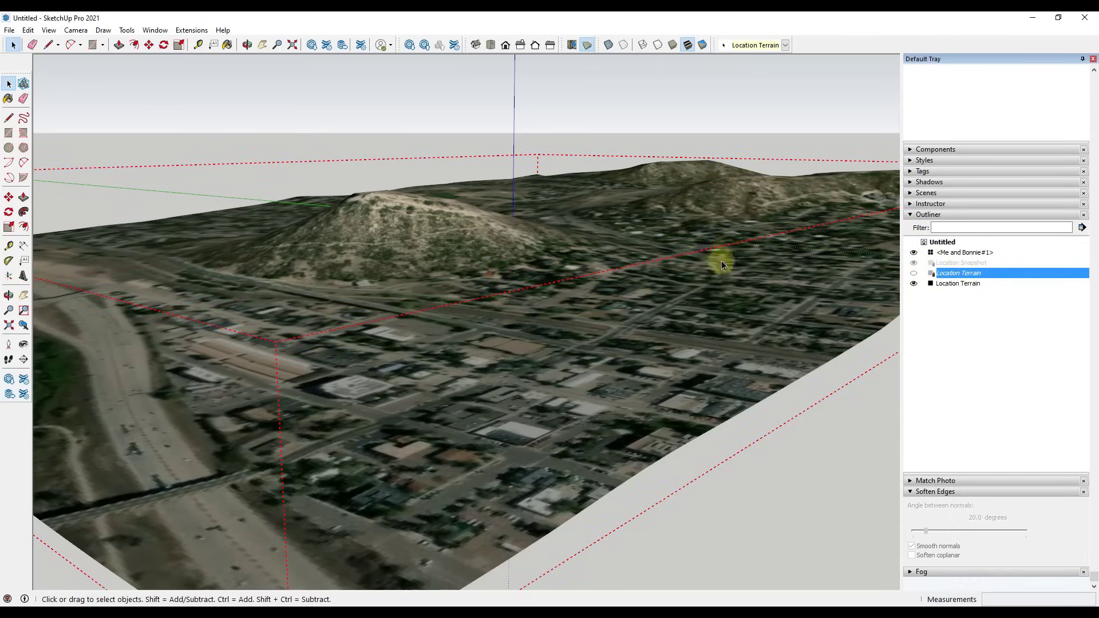
Rename the visible, unlocked terrain copy as Location Terrain - For Edit.
left_click(816, 406)
left_click(706, 304)
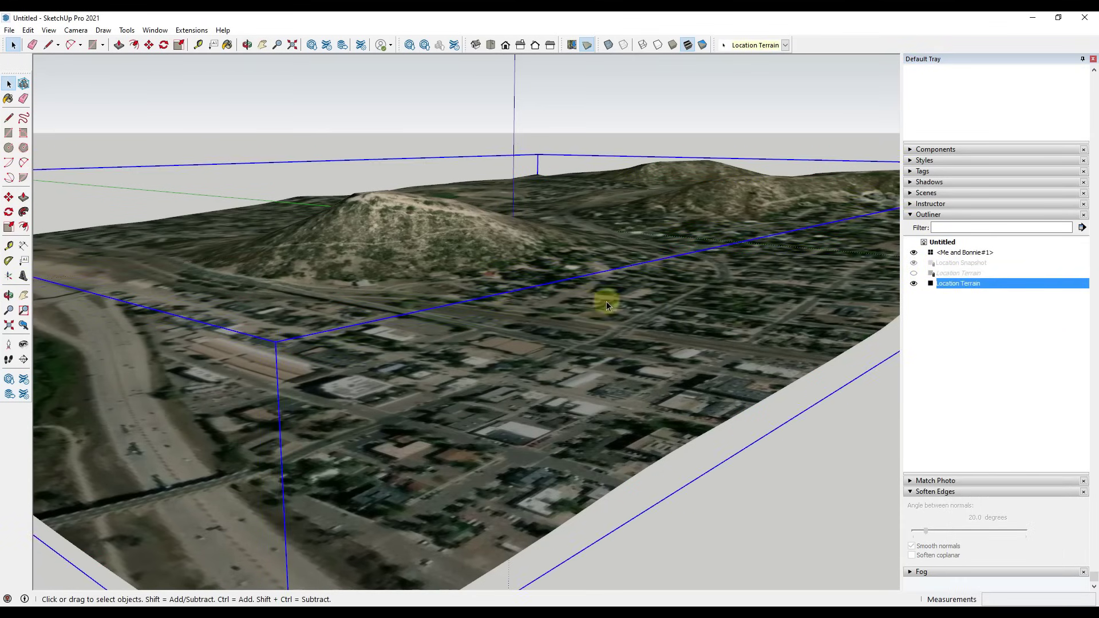
right_click(985, 284)
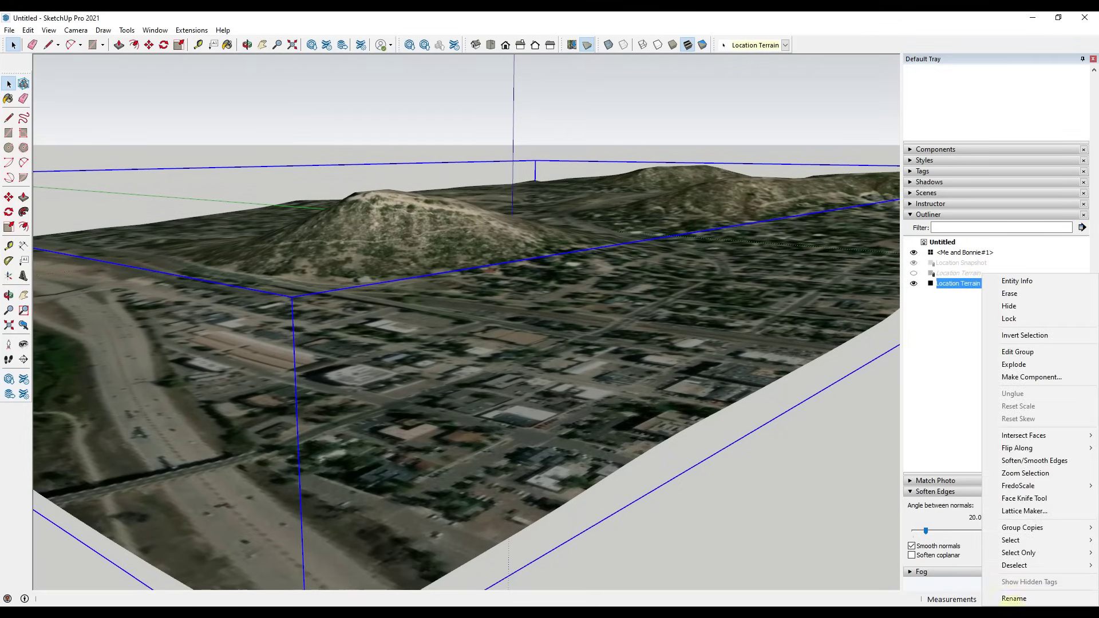
left_click(1013, 599)
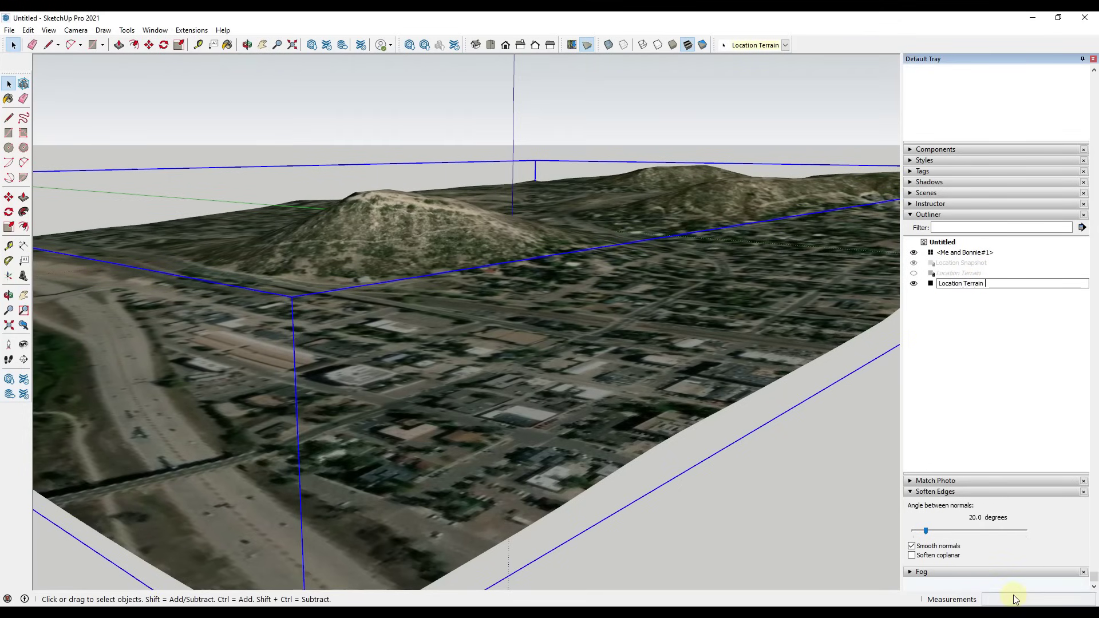
key("Return")
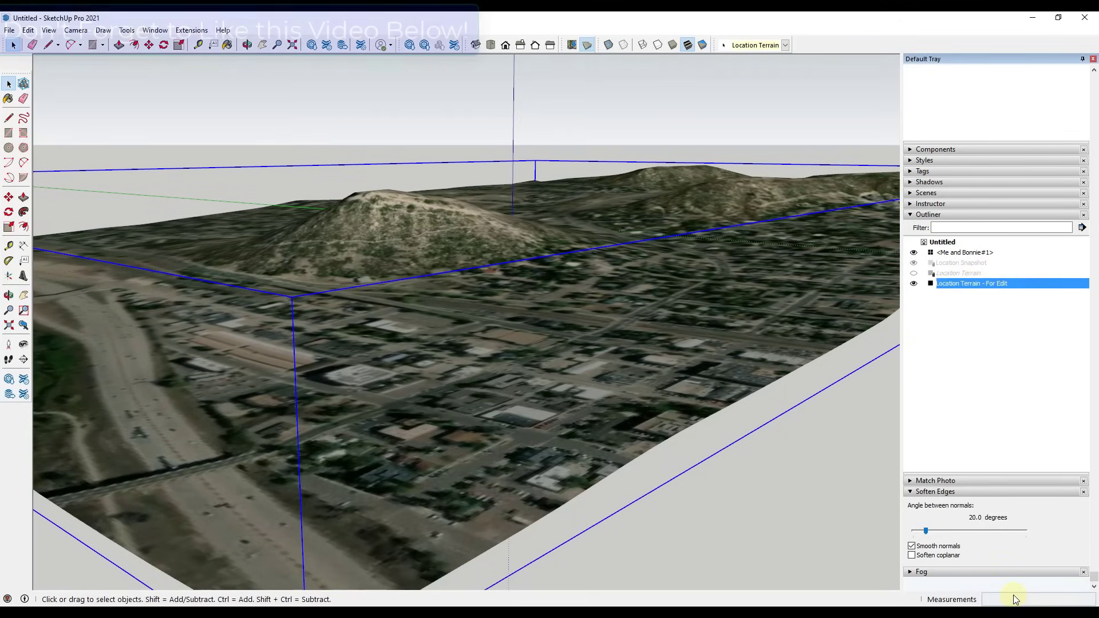
Toggle between the 3D terrain and the flat location snapshot, leaving the flat snapshot displayed.
middle_click_drag(813, 286, 708, 337)
scroll(562, 242, "down", 1)
scroll(709, 234, "up", 1)
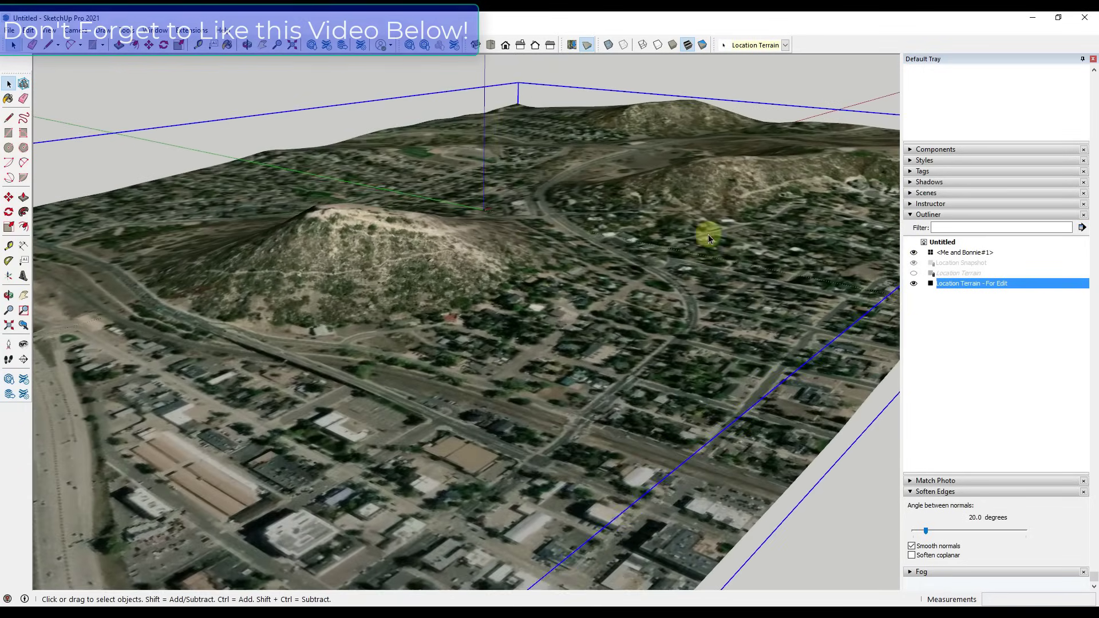
scroll(696, 303, "up", 1)
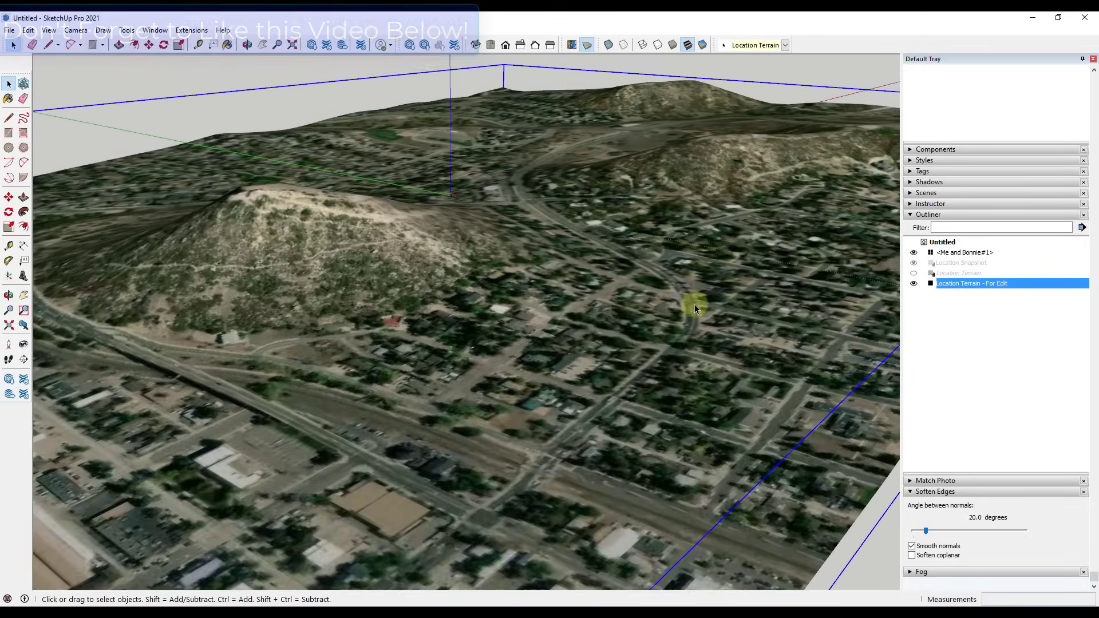
left_click(587, 48)
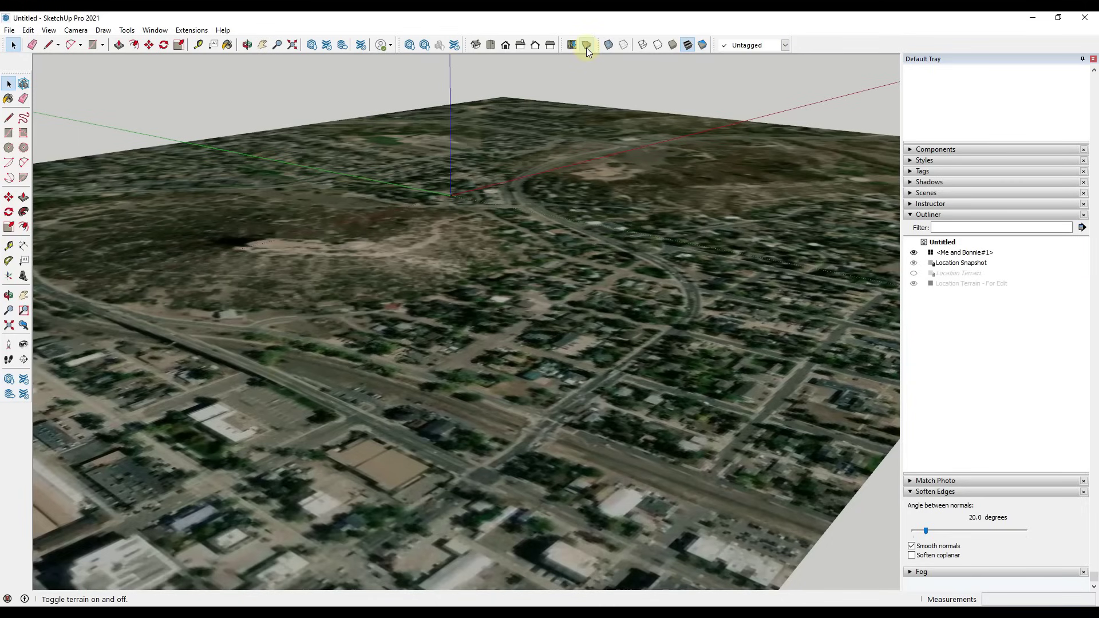
left_click(589, 50)
left_click(589, 51)
left_click(589, 51)
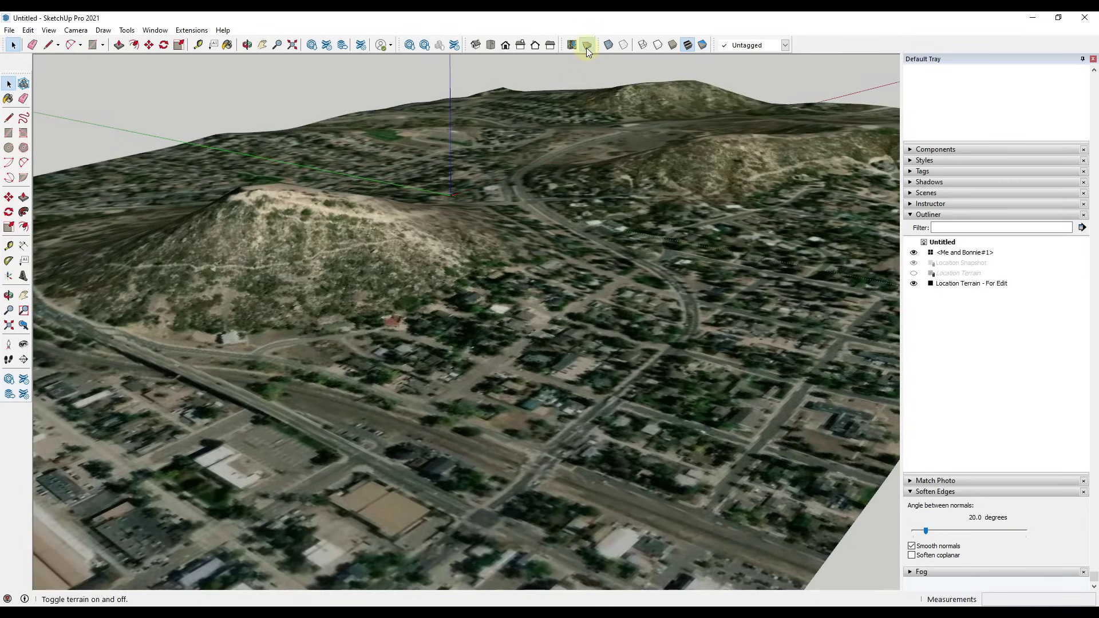
left_click(588, 50)
left_click(588, 50)
left_click(587, 49)
From a top view, trace the road's first bend north-east of the straight street with a two-point arc on the flat snapshot.
middle_click_drag(642, 244, 656, 422)
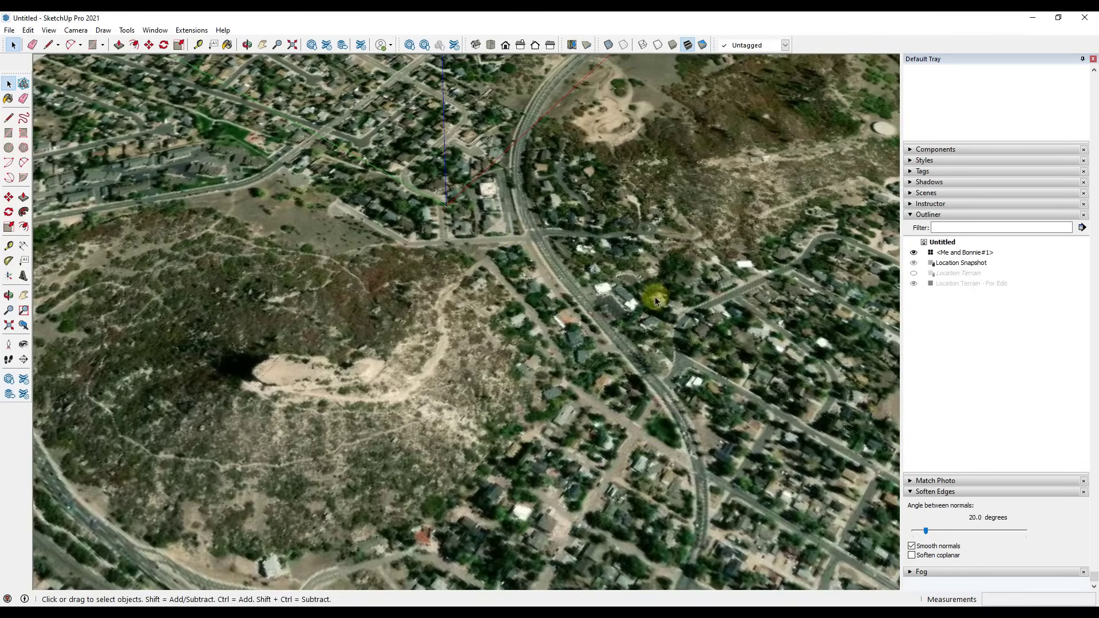
left_click(491, 45)
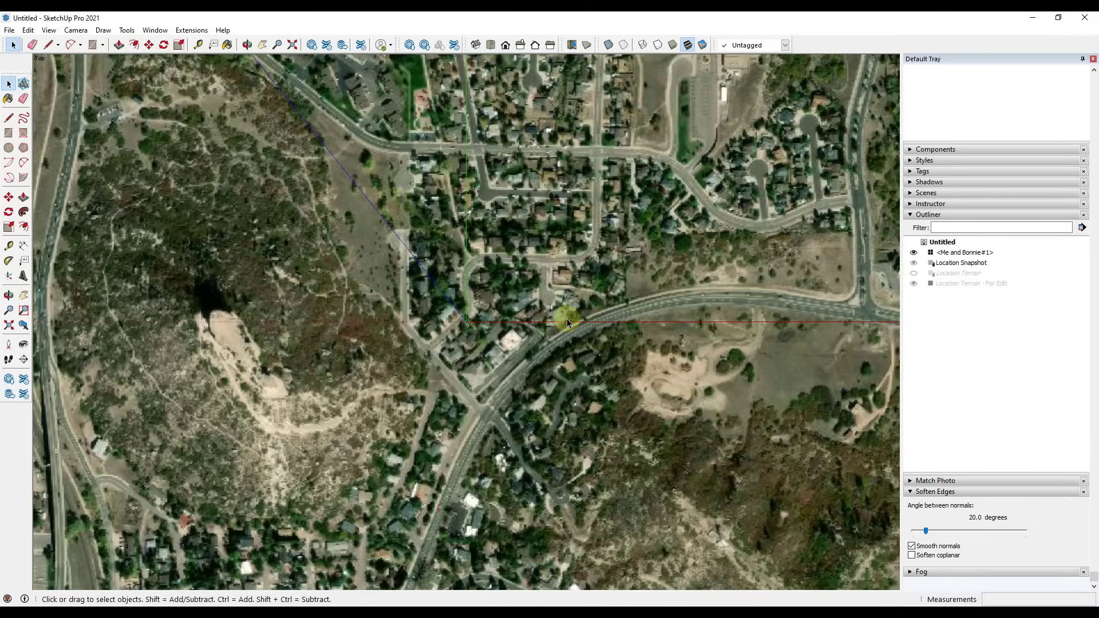
scroll(627, 223, "down", 3)
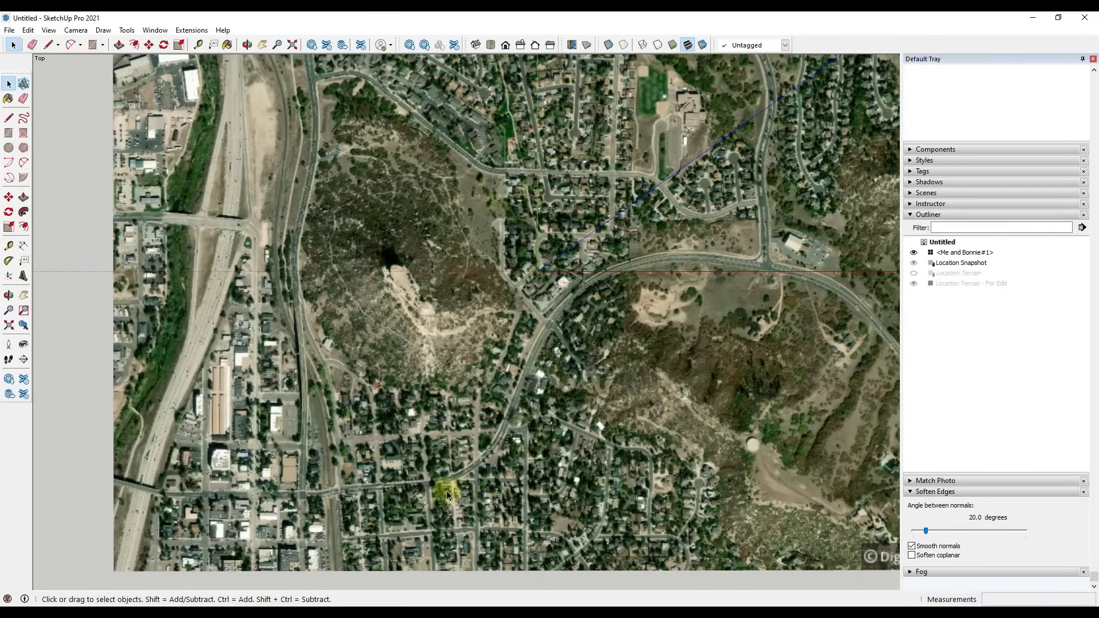
scroll(369, 498, "up", 4)
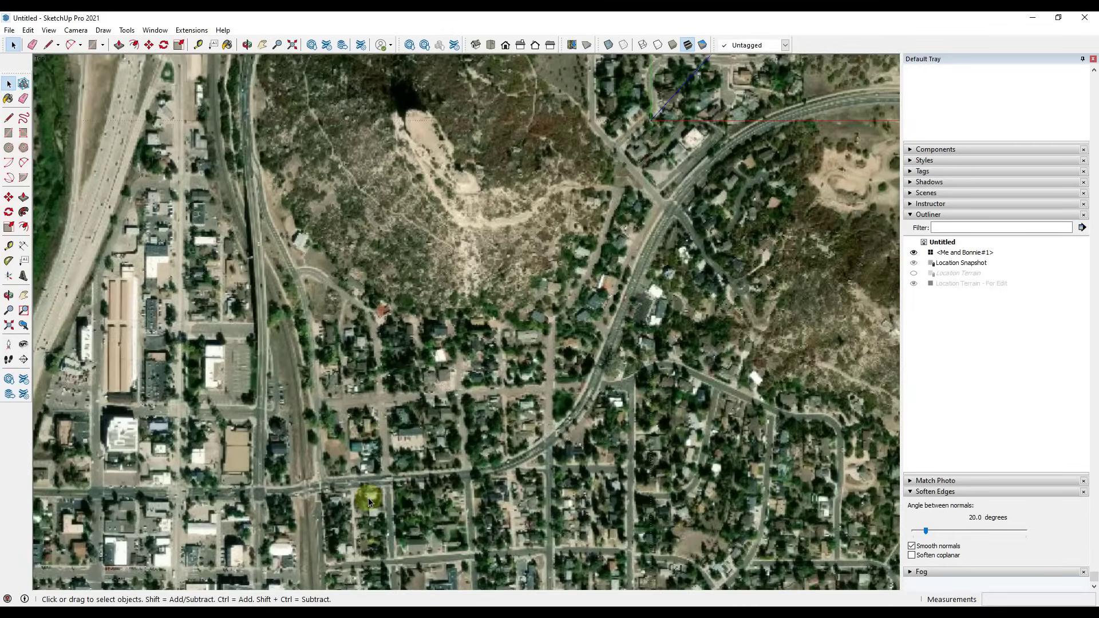
key("l")
key("a")
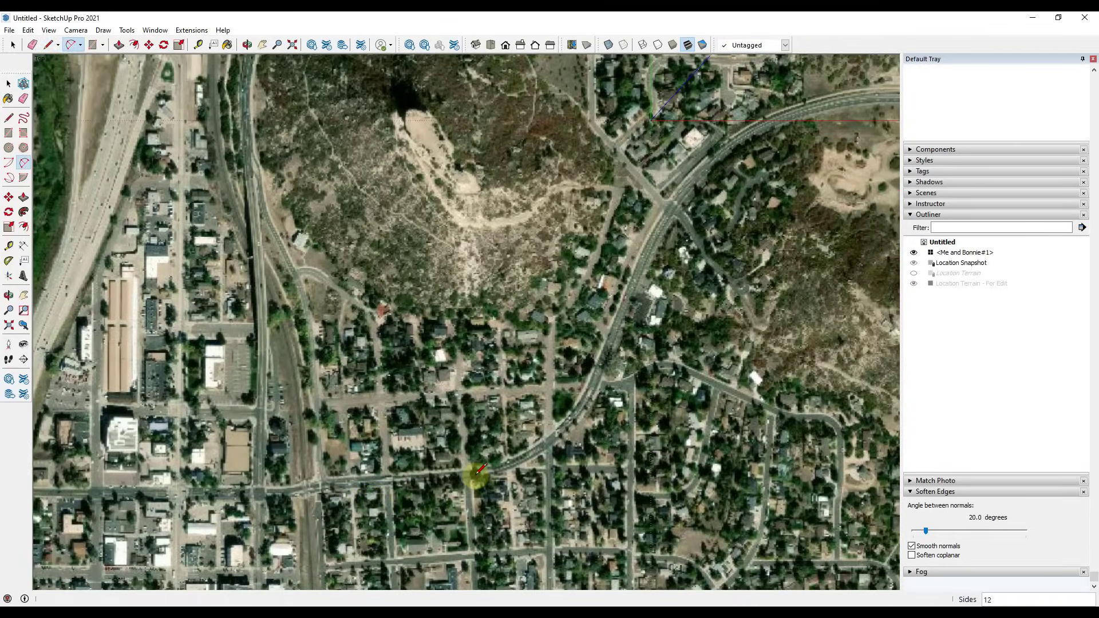
scroll(479, 471, "up", 5)
left_click(447, 473)
scroll(449, 470, "down", 3)
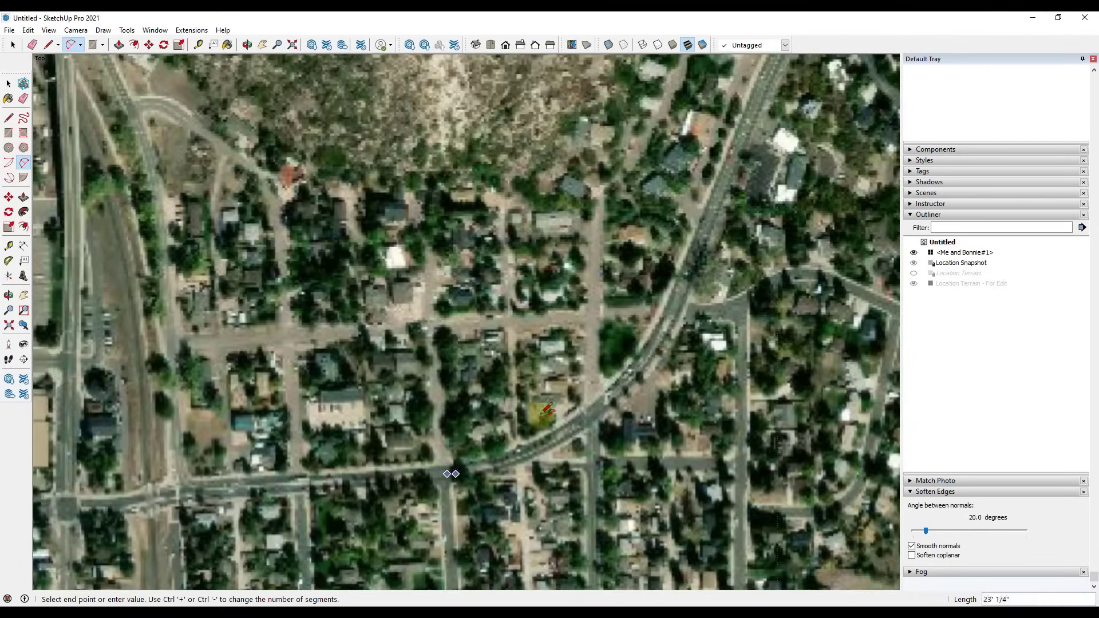
left_click(675, 302)
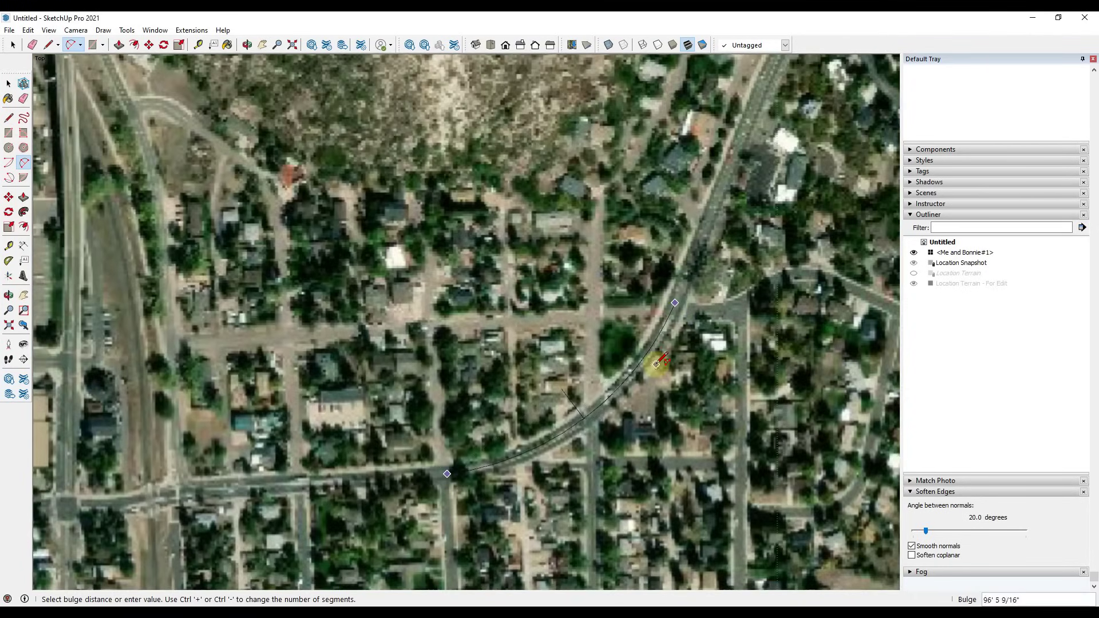
left_click(659, 364)
Draw a line about 430' long from the arc's upper end along the straight stretch of road towards the intersection.
key("l")
left_click(676, 301)
middle_click_drag(745, 129, 591, 371, "shift")
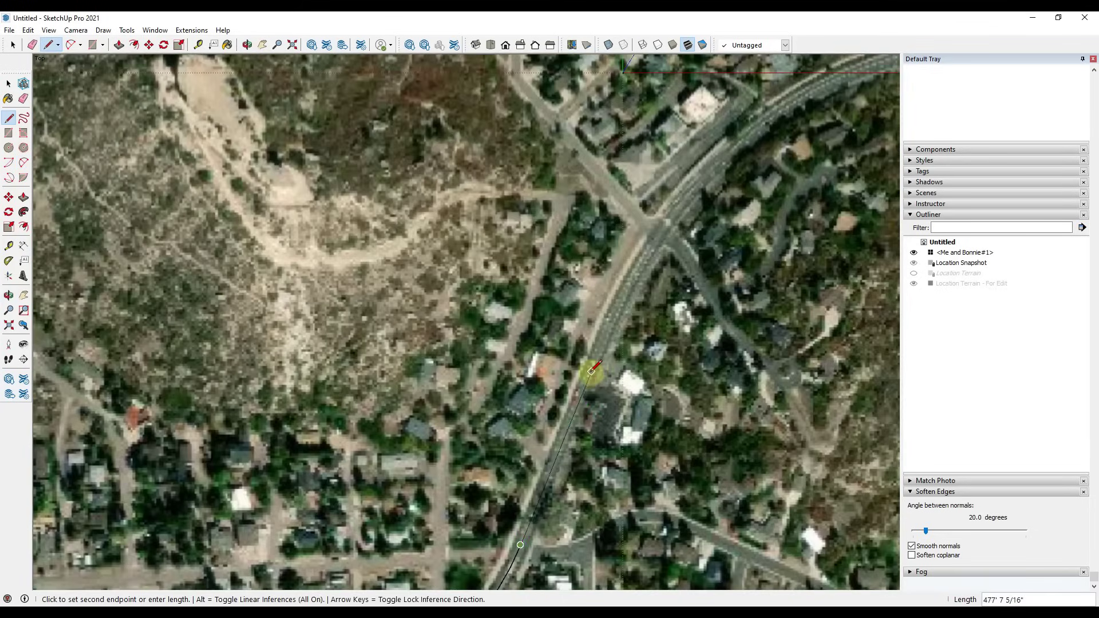
scroll(591, 371, "up", 1)
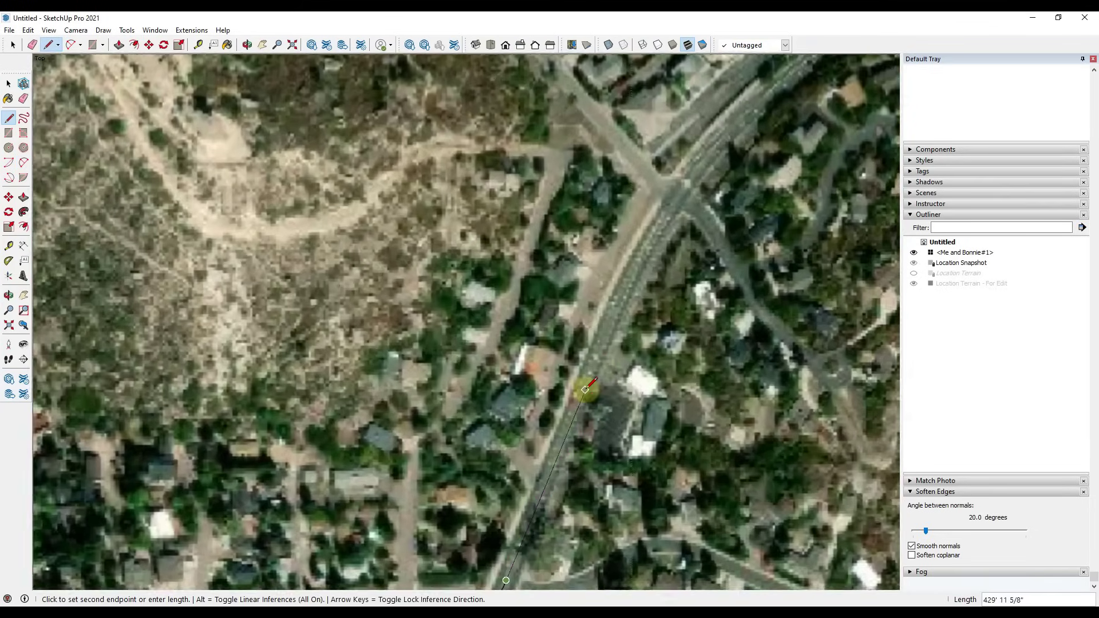
scroll(585, 389, "up", 1)
left_click(583, 389)
Trace the gentle road bend through the intersection with an arc starting at the end of the straight line.
key("a")
left_click(582, 390)
scroll(583, 390, "down", 2)
scroll(583, 390, "down", 2)
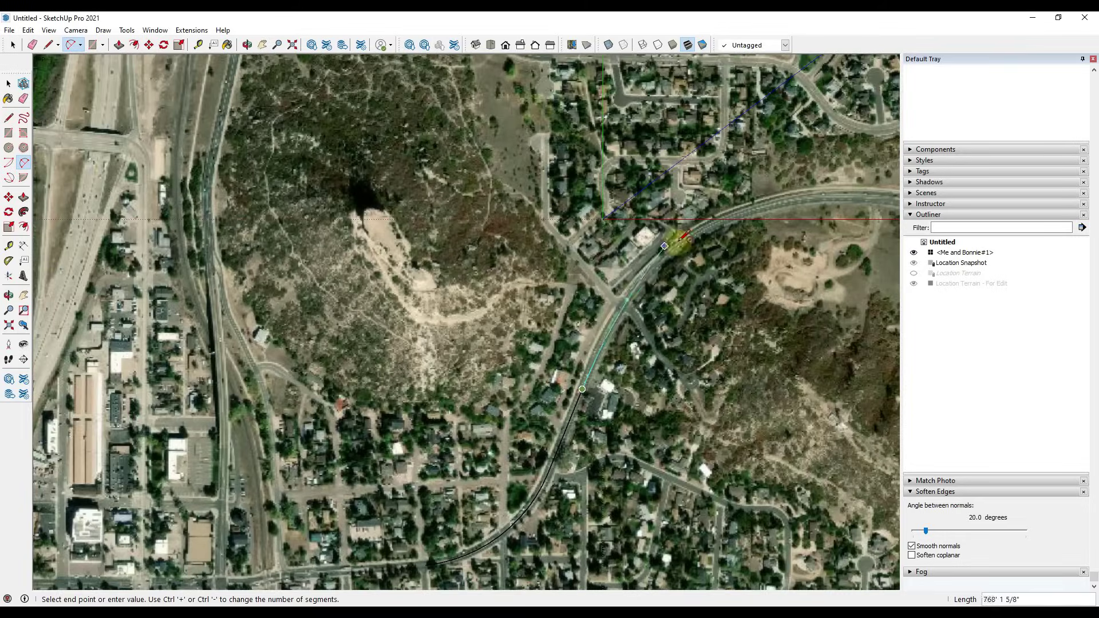
scroll(631, 292, "up", 2)
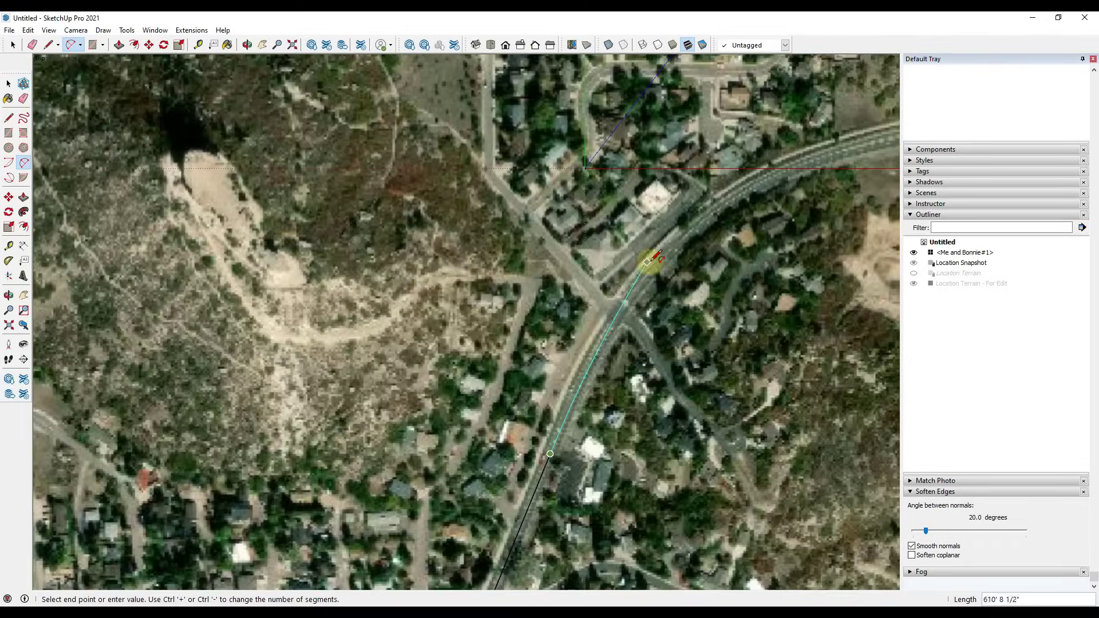
left_click(651, 269)
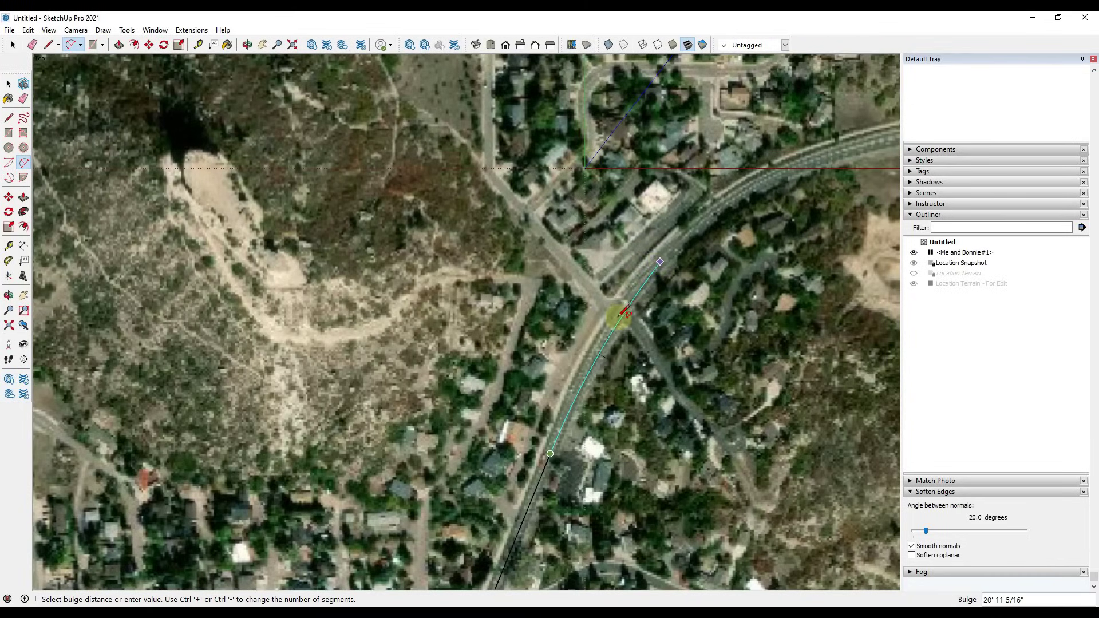
scroll(608, 337, "up", 3)
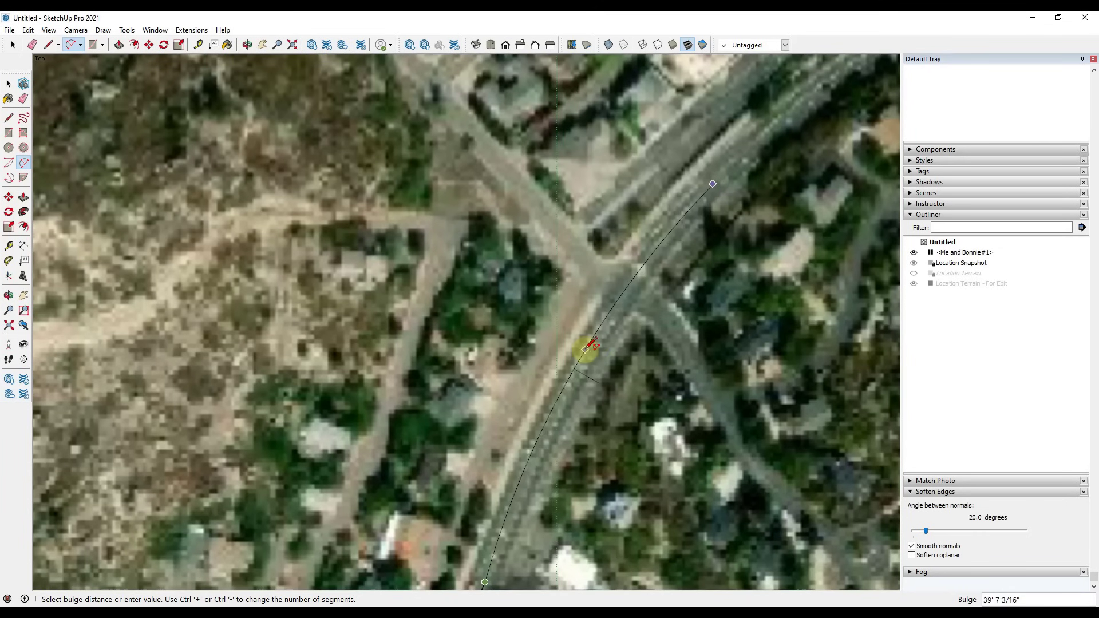
left_click(589, 344)
Continue the centerline with a tangent arc around the large bend and extend it along the road towards the snapshot's edge.
scroll(535, 309, "down", 2)
scroll(534, 309, "down", 1)
left_click(605, 269)
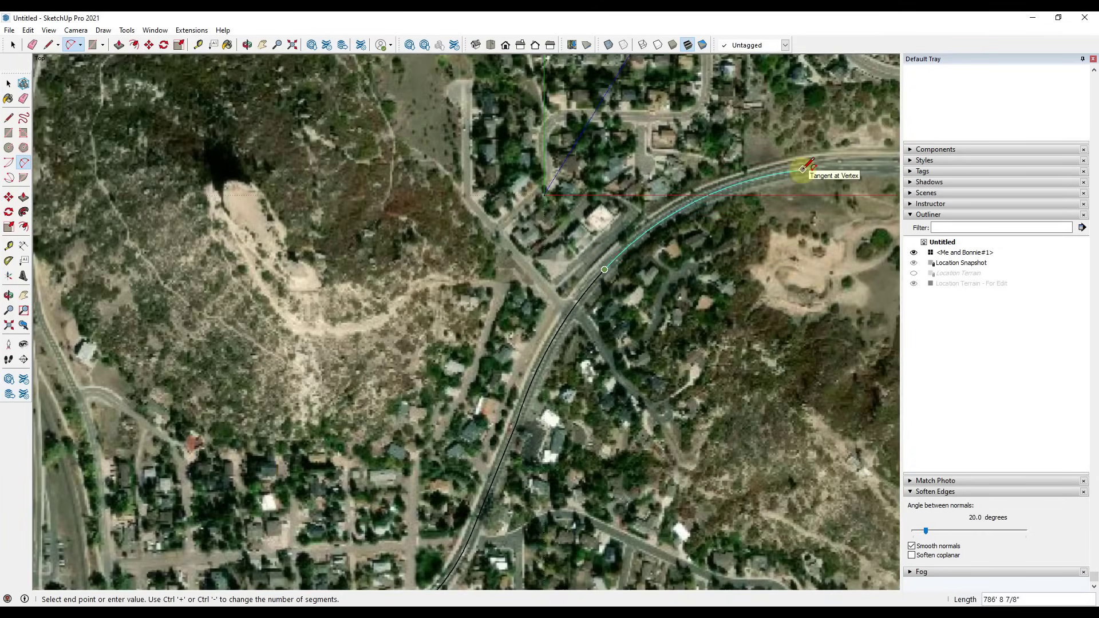
left_click(834, 167)
scroll(834, 166, "up", 3)
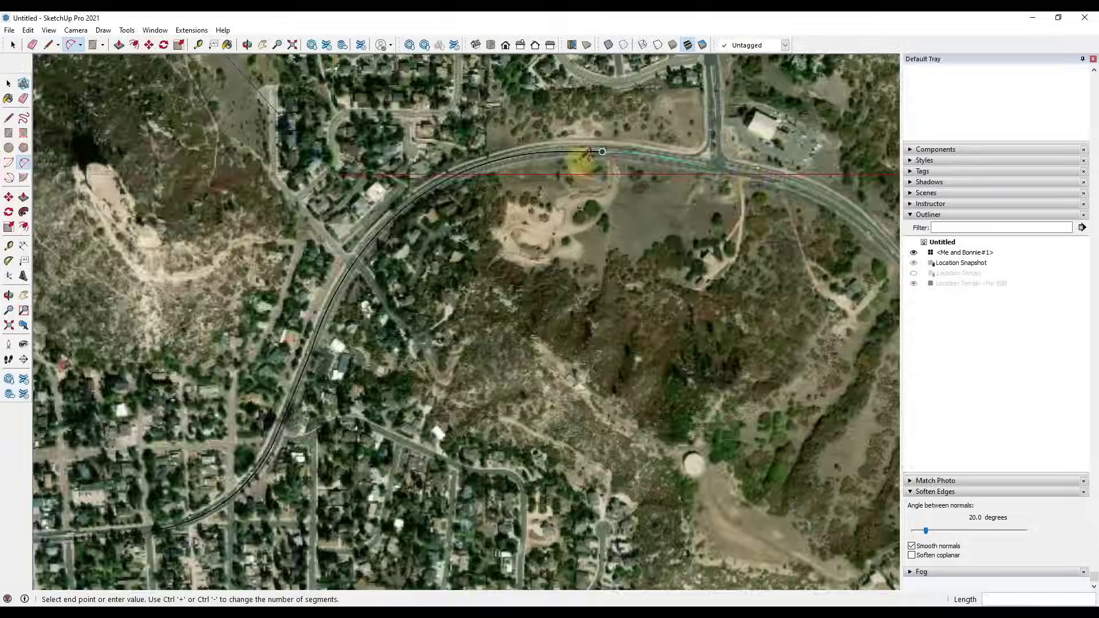
scroll(486, 167, "down", 2)
key("l")
scroll(565, 172, "down", 2)
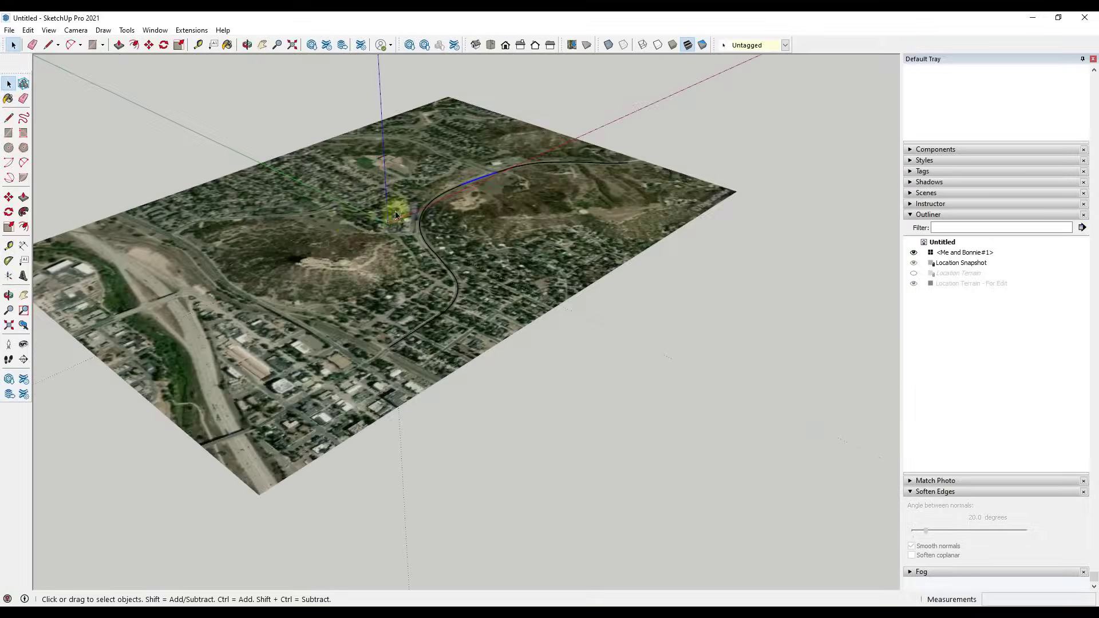
Select the whole traced road centerline and move it up above the flat snapshot.
middle_click_drag(395, 215, 477, 147)
left_click(437, 201)
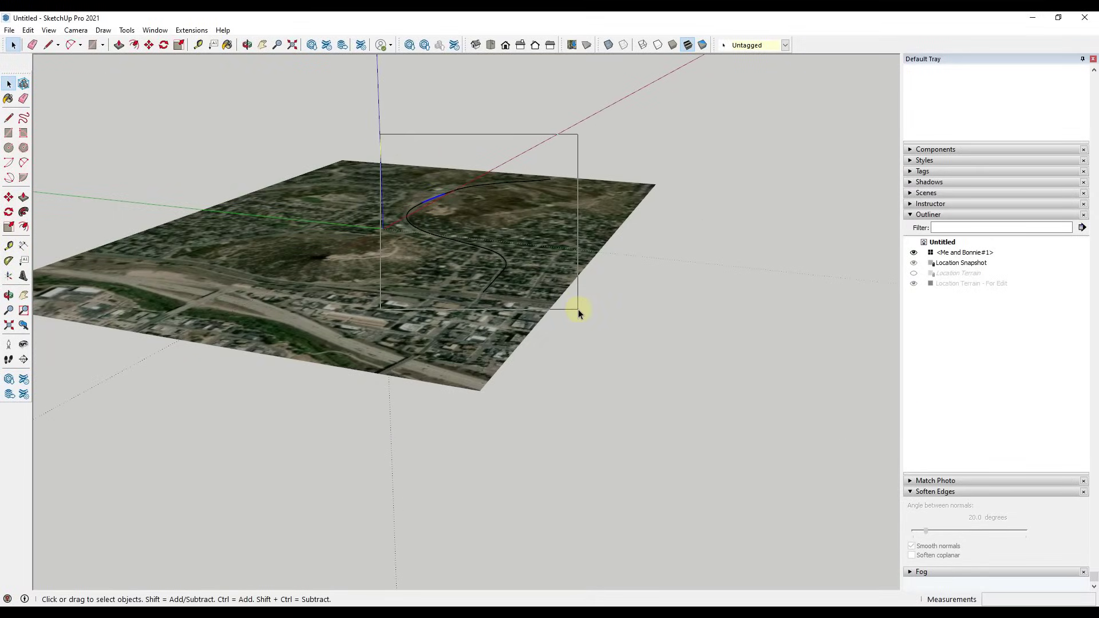
key("m")
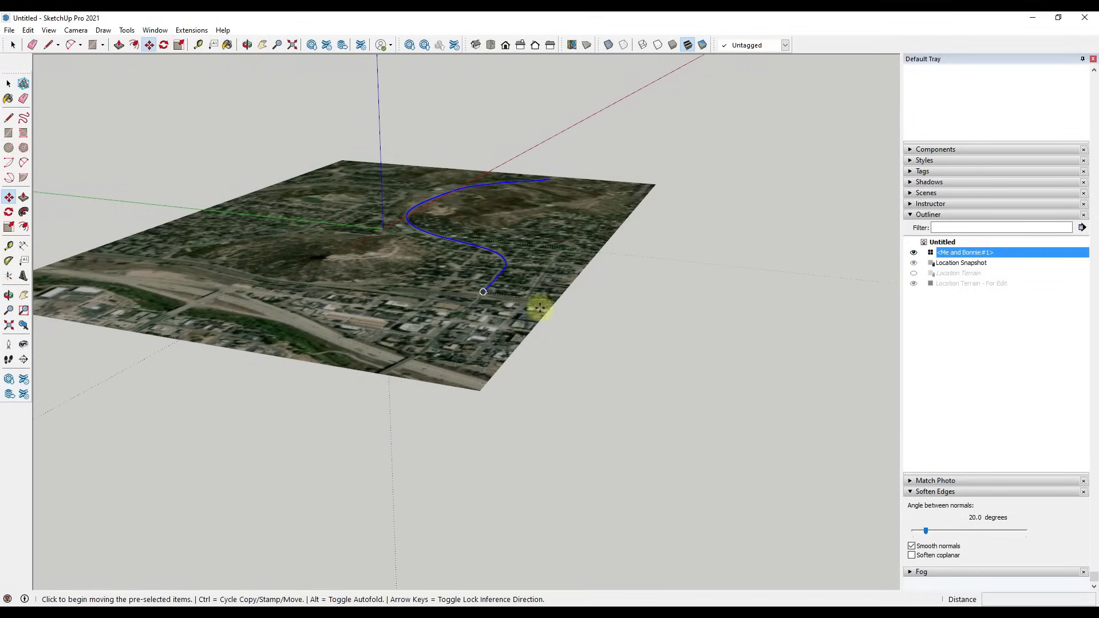
left_click(486, 291)
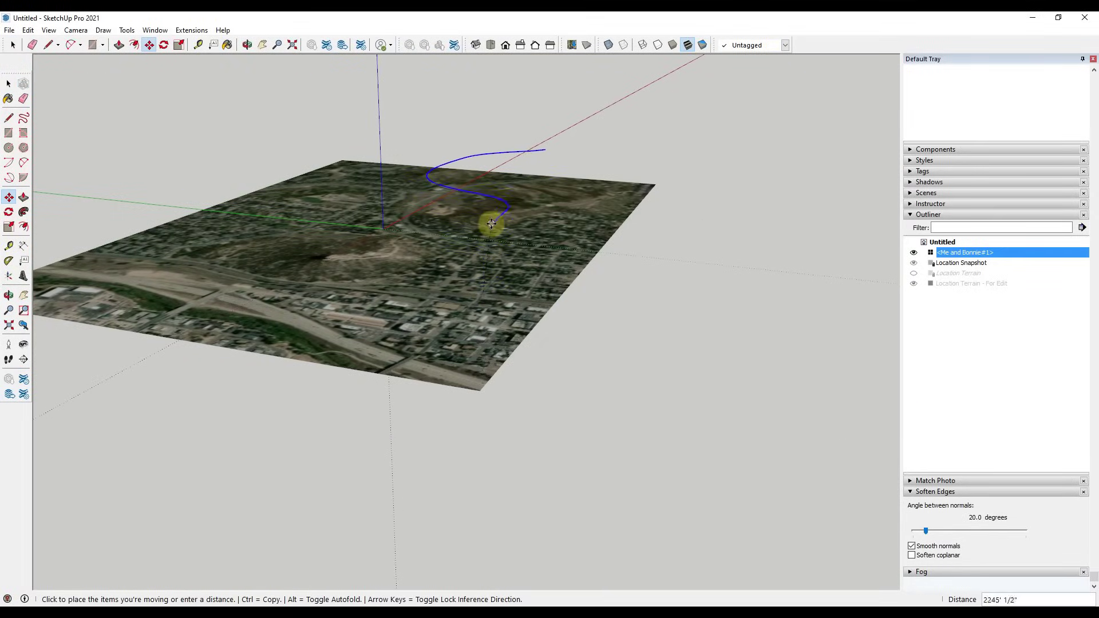
left_click(489, 222)
key("space")
scroll(506, 235, "up", 3)
middle_click_drag(514, 242, 445, 253)
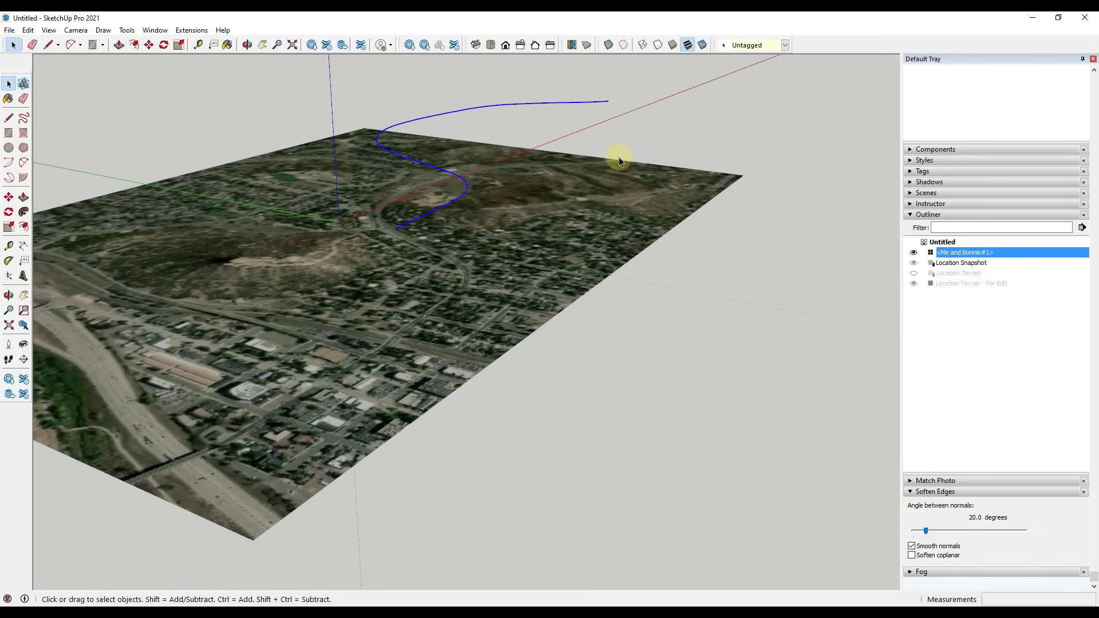
middle_click_drag(619, 156, 573, 160)
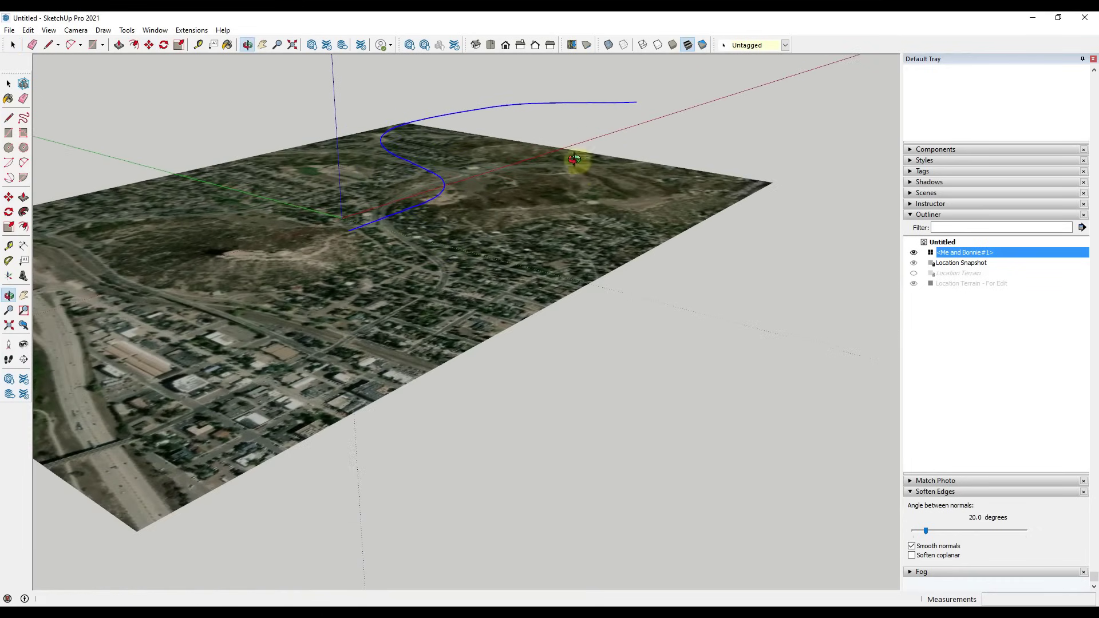
Display the 3D terrain instead of the flat snapshot beneath the raised road centerline.
left_click(585, 45)
left_click(585, 46)
left_click(585, 46)
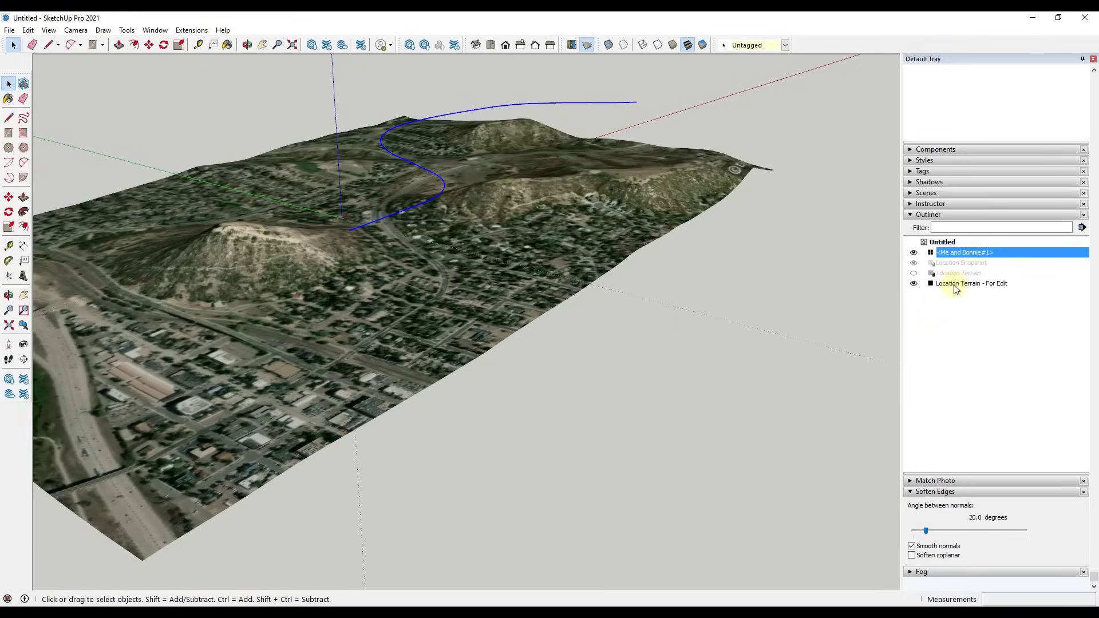
scroll(728, 166, "down", 4)
scroll(532, 160, "up", 6)
middle_click_drag(595, 201, 557, 217)
Show the Instant ROAD toolbar and place it over the model view.
right_click(846, 44)
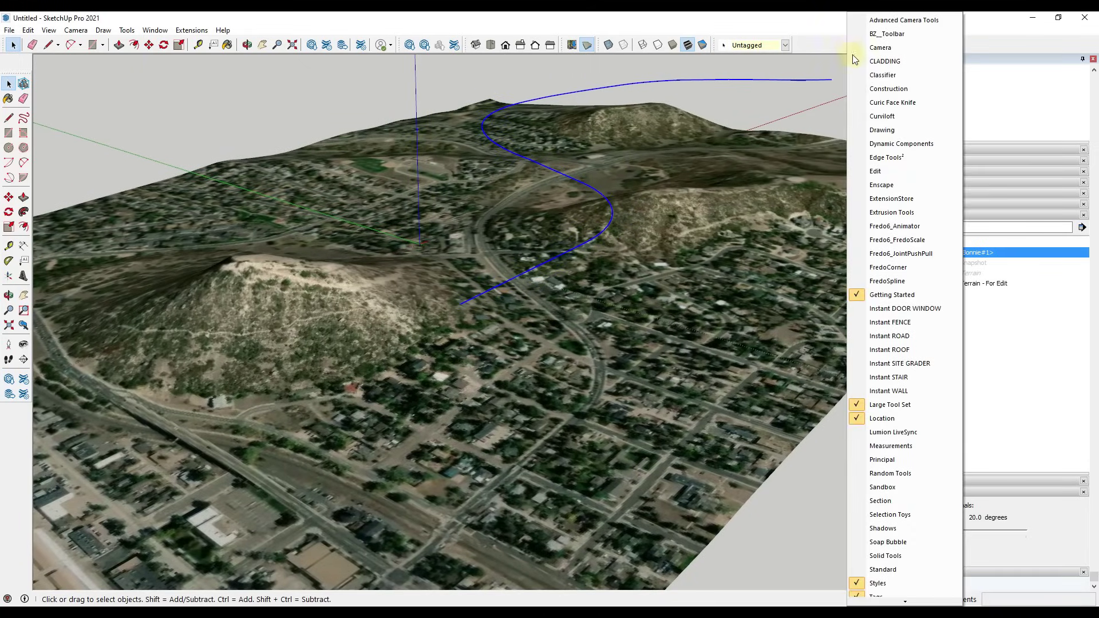
left_click(914, 336)
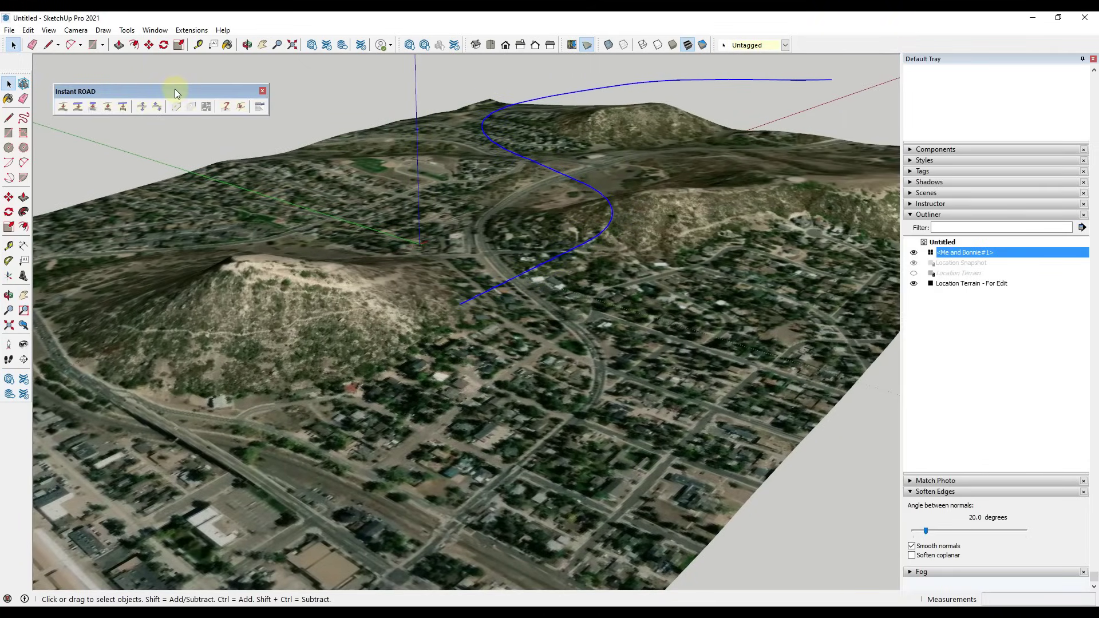
left_click_drag(174, 88, 174, 76)
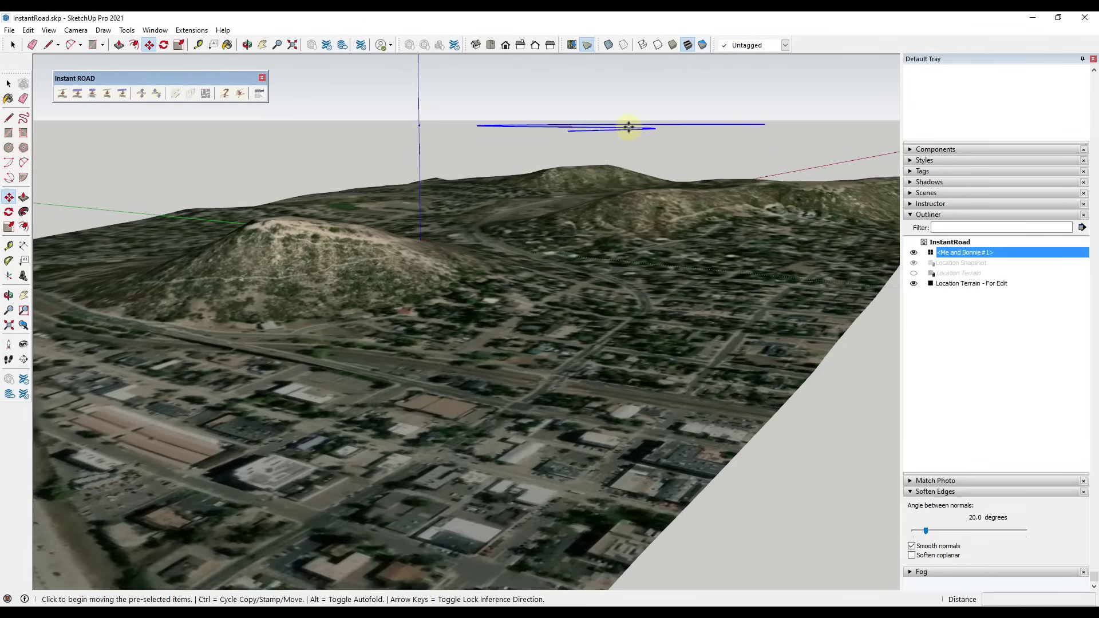
Lower the selected road centerline by about 224' so it sits closer to the terrain.
left_click(631, 127)
left_click(633, 185)
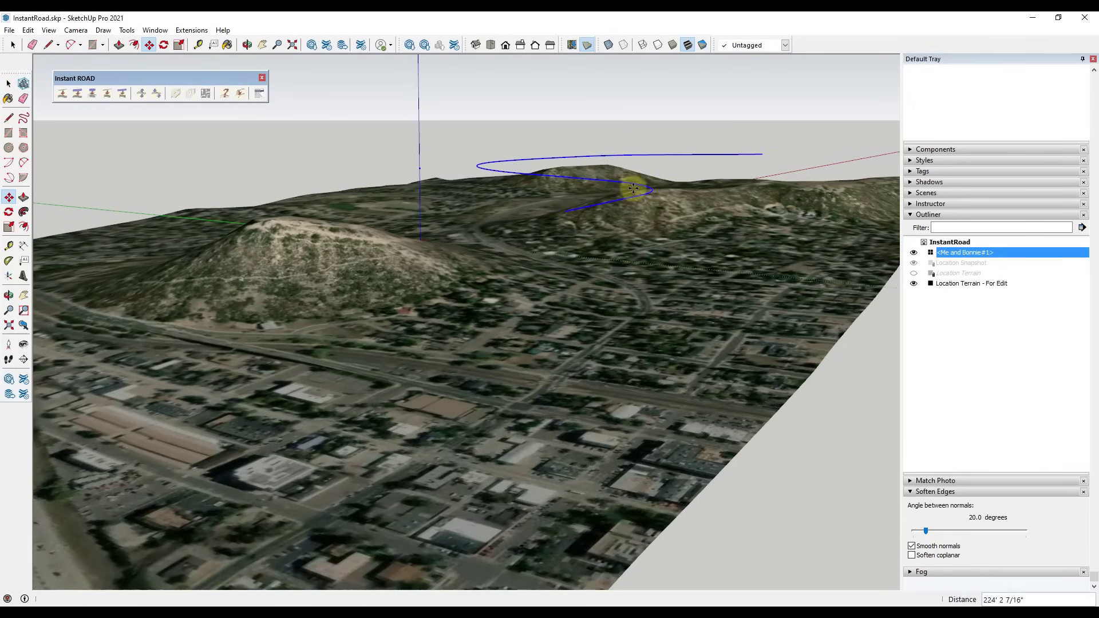
scroll(645, 223, "up", 5)
middle_click_drag(645, 224, 607, 268)
scroll(607, 267, "down", 8)
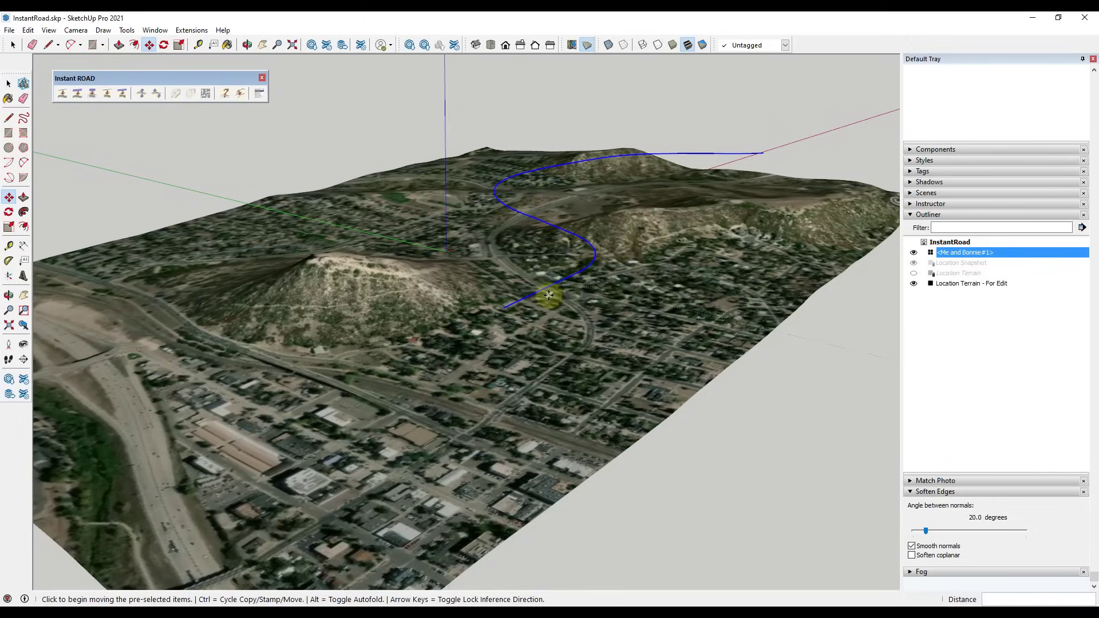
key("space")
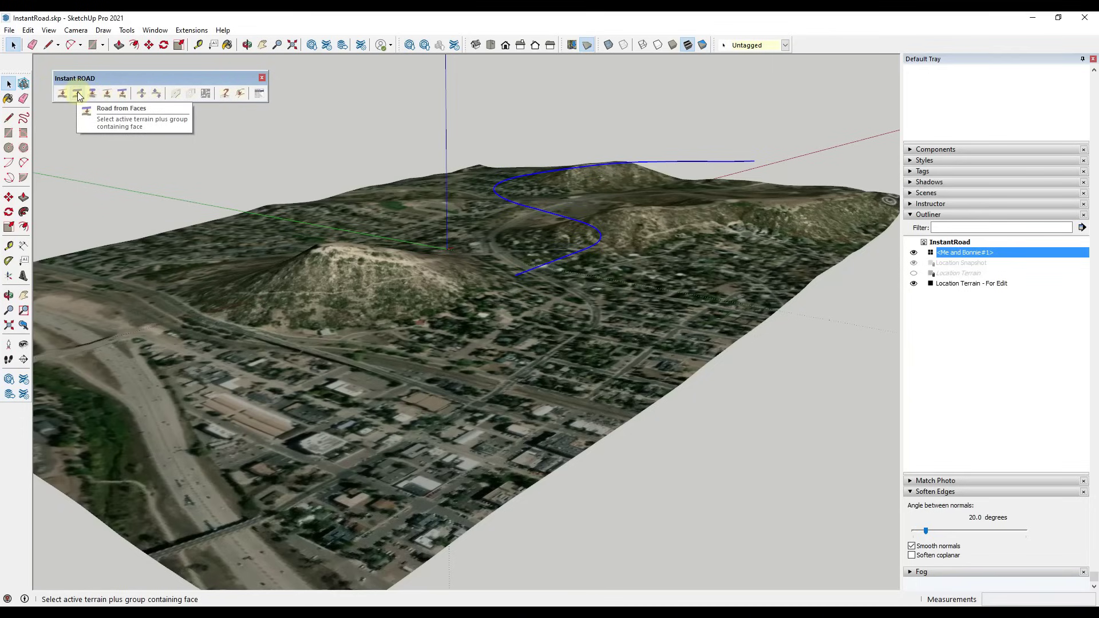
Try to start a road from centerline with the ungrouped road curve selected.
middle_click_drag(525, 293, 550, 353)
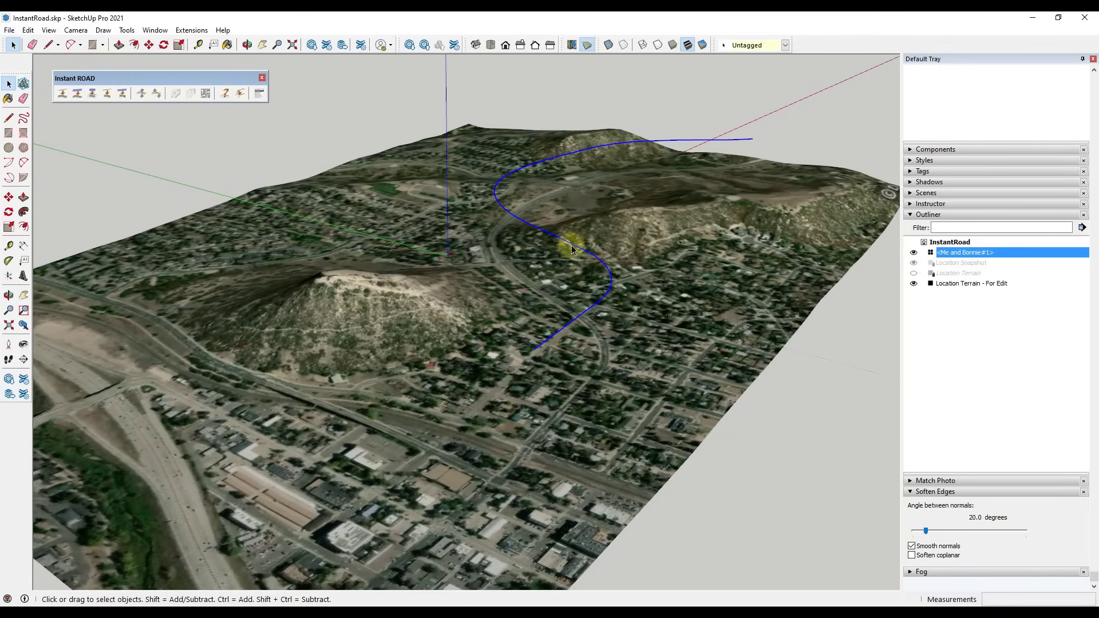
scroll(596, 318, "up", 4)
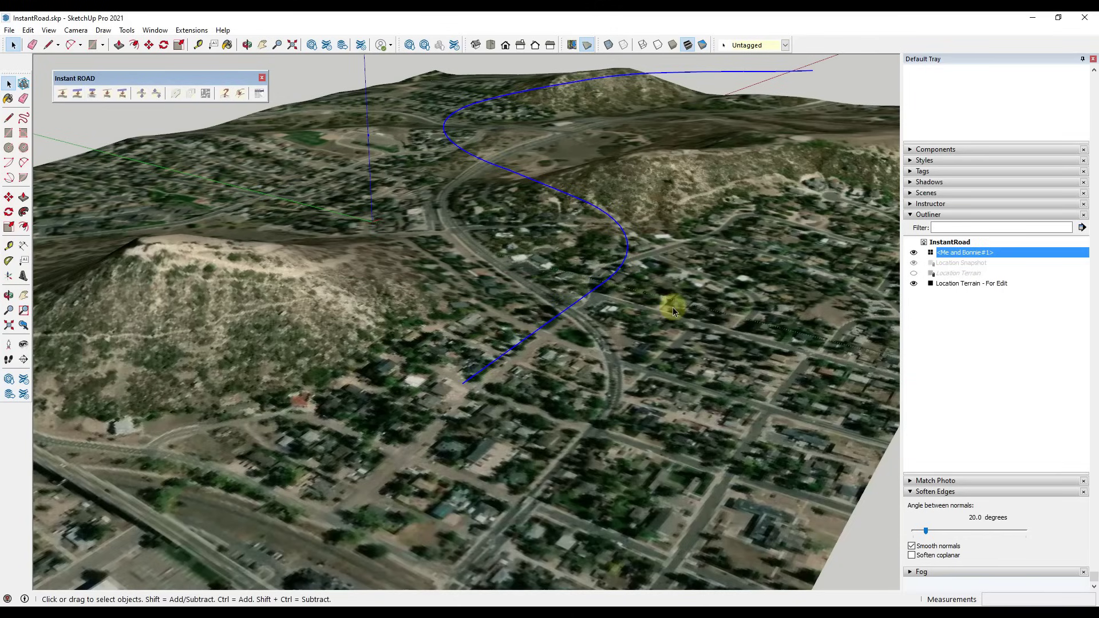
left_click(63, 95)
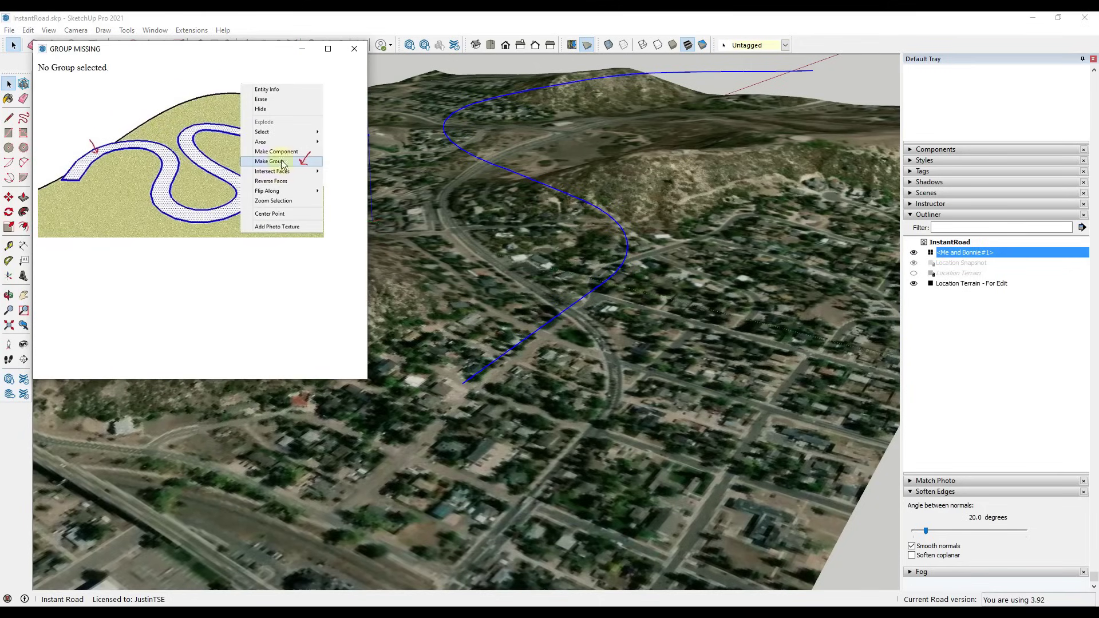
left_click(355, 49)
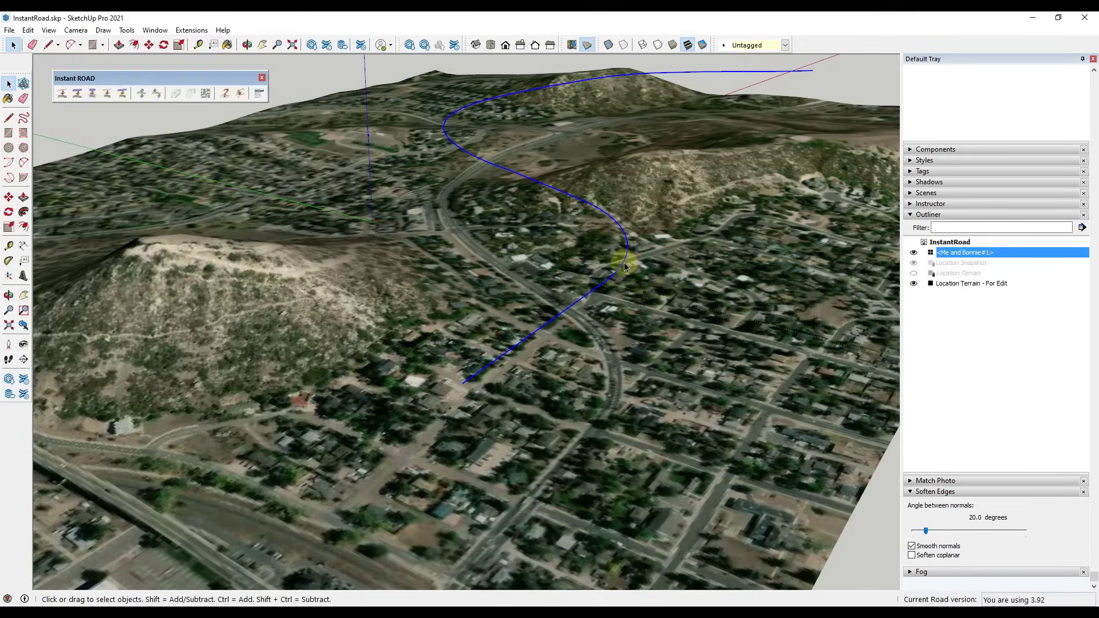
Group the selected road centerline and open the Instant Road settings for a road from centerline.
right_click(624, 266)
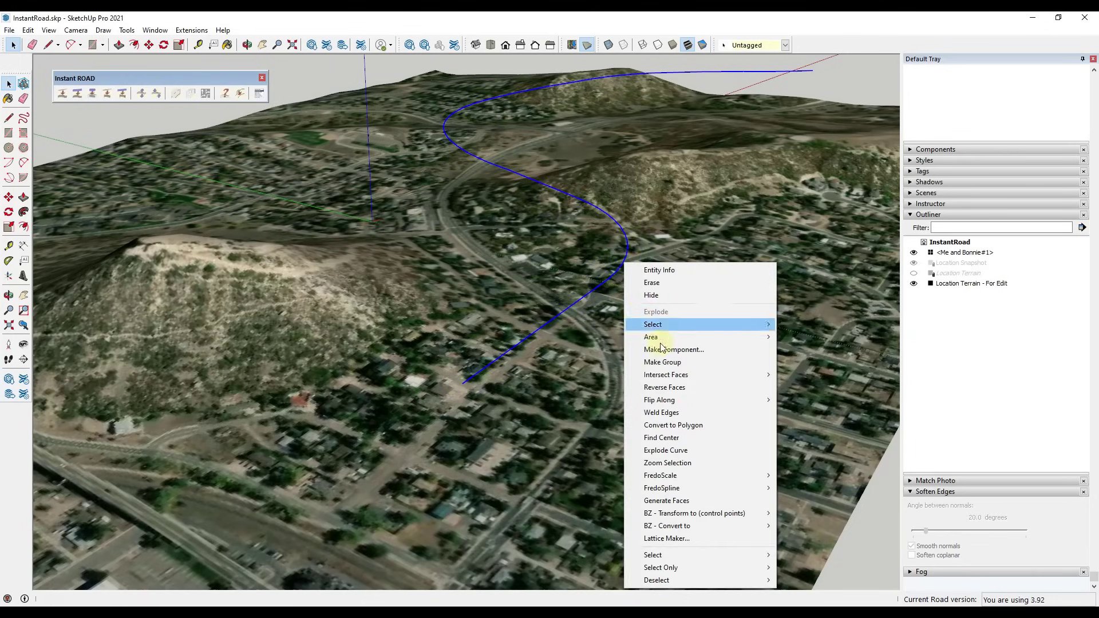
left_click(662, 362)
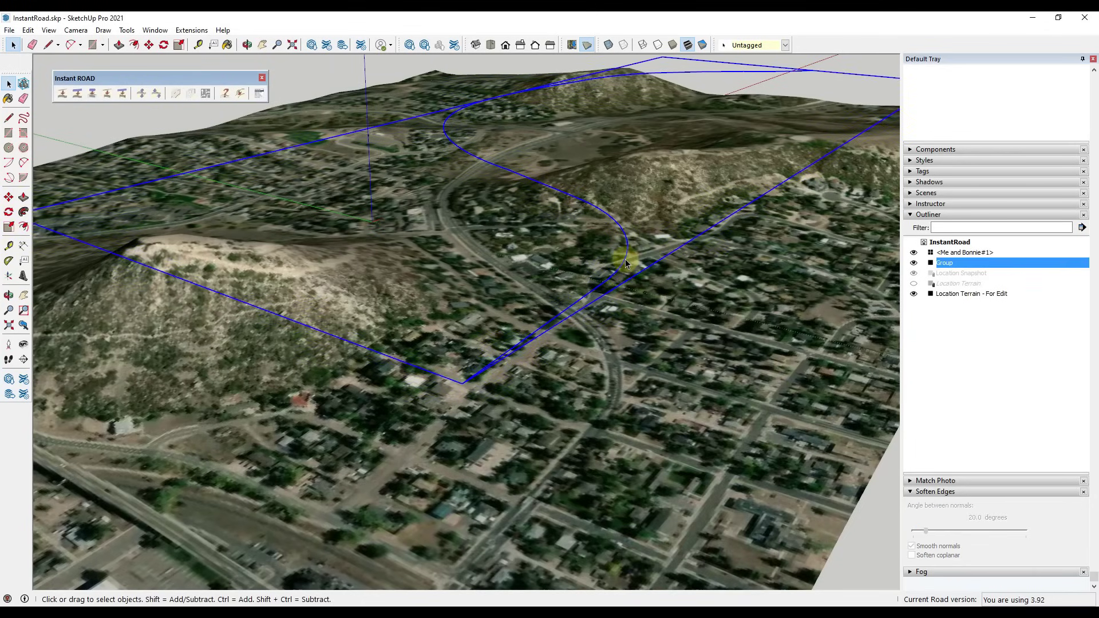
left_click(58, 95)
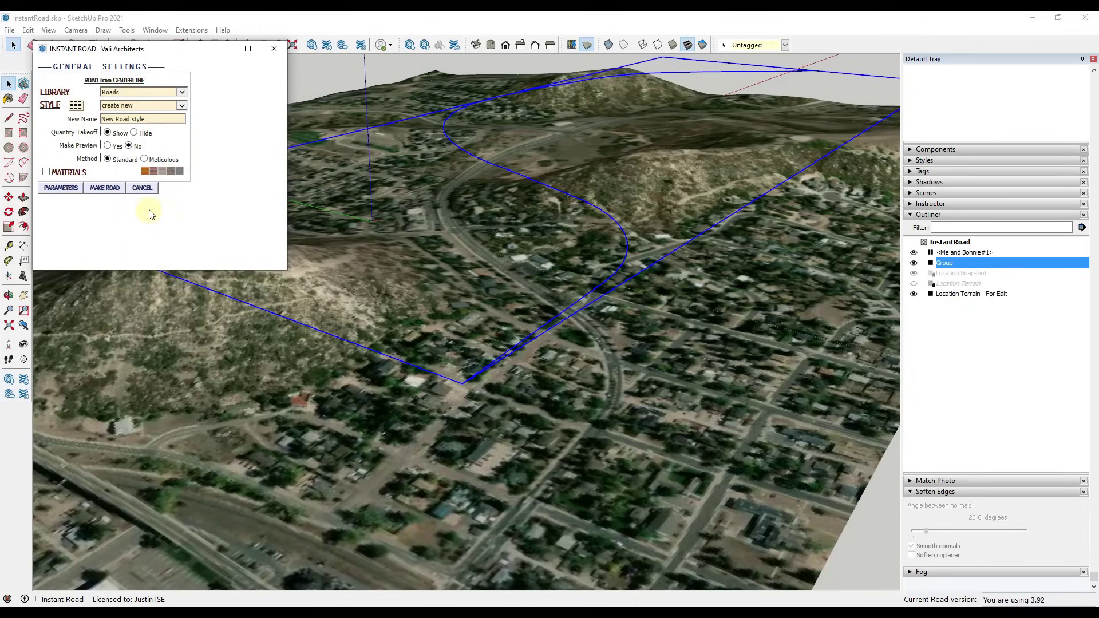
Try to make the road from the centerline group alone, and reselect the centerline group.
left_click(105, 189)
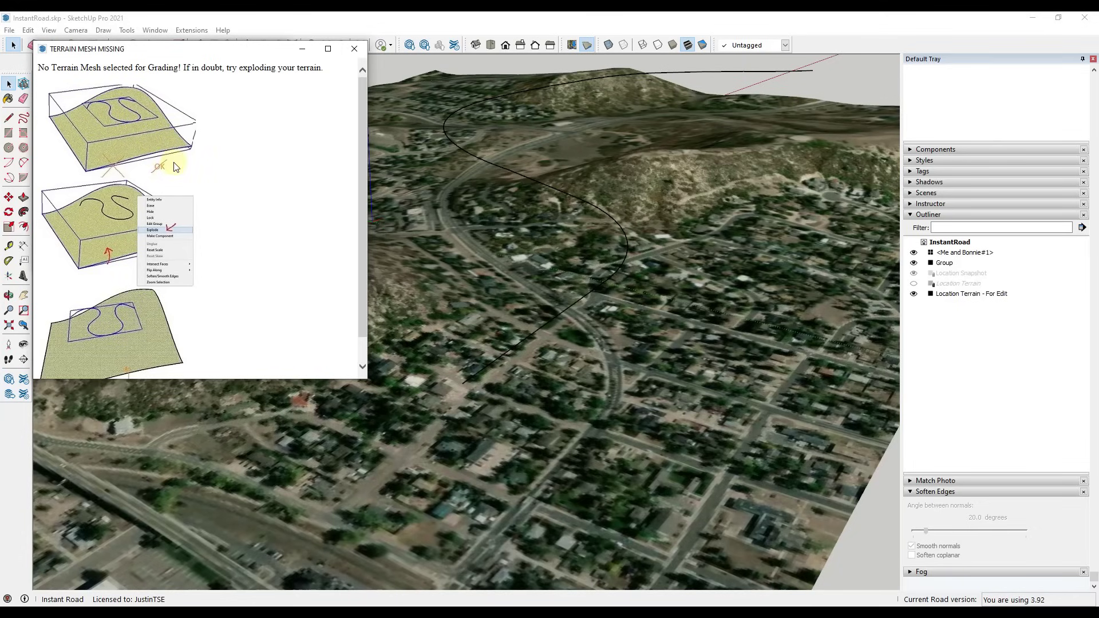
left_click(355, 46)
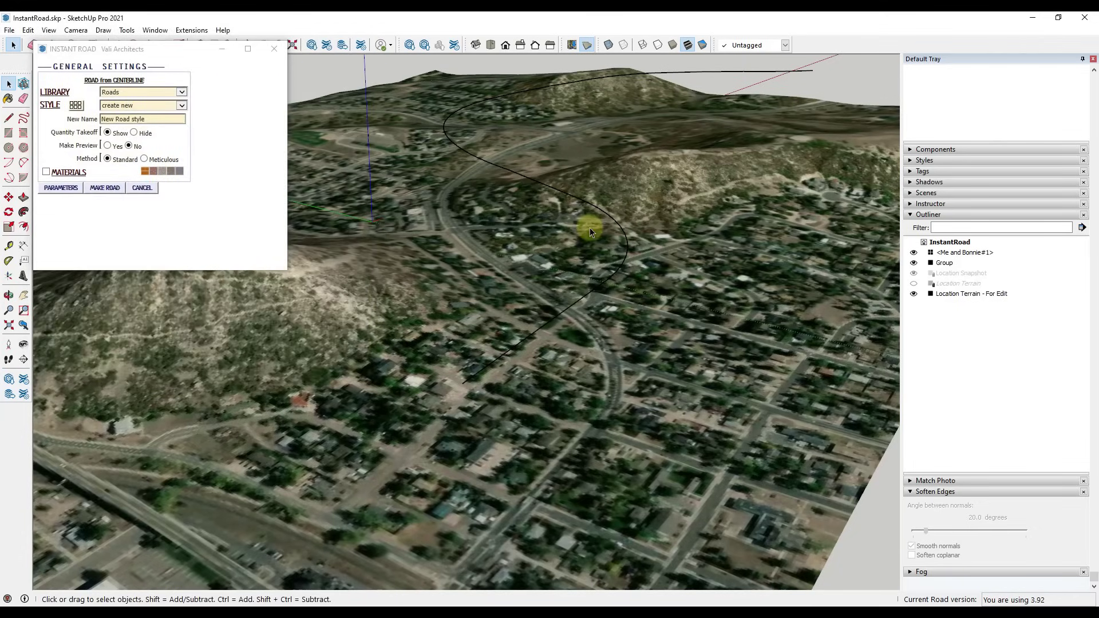
left_click(595, 205)
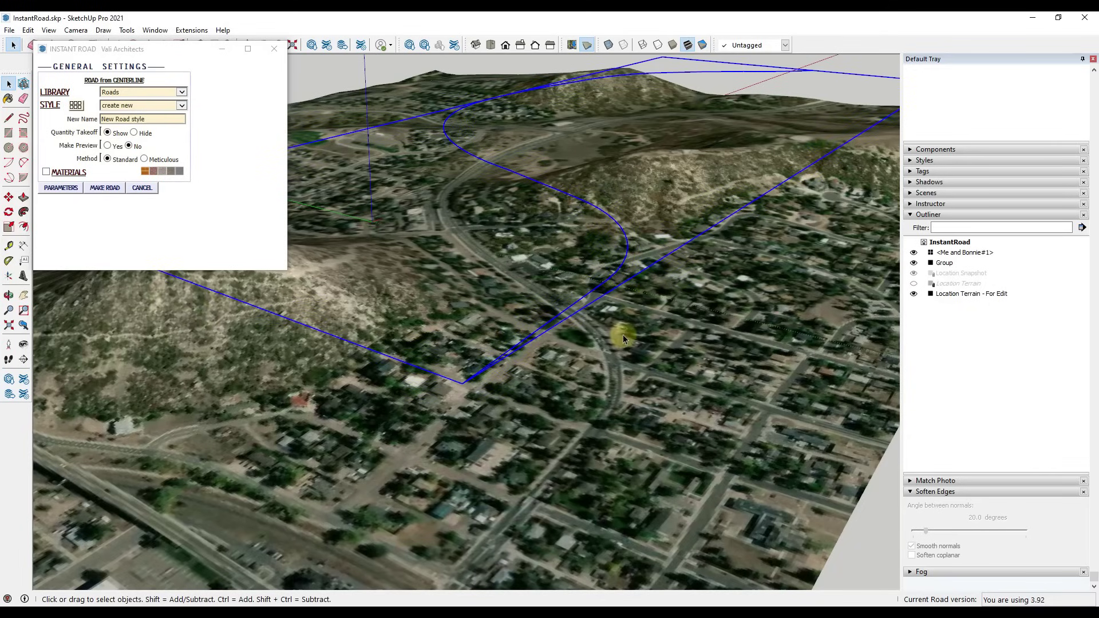
Set the road library to Roads and the style to Road 36 ft, and show the style's parameters.
scroll(653, 312, "up", 3)
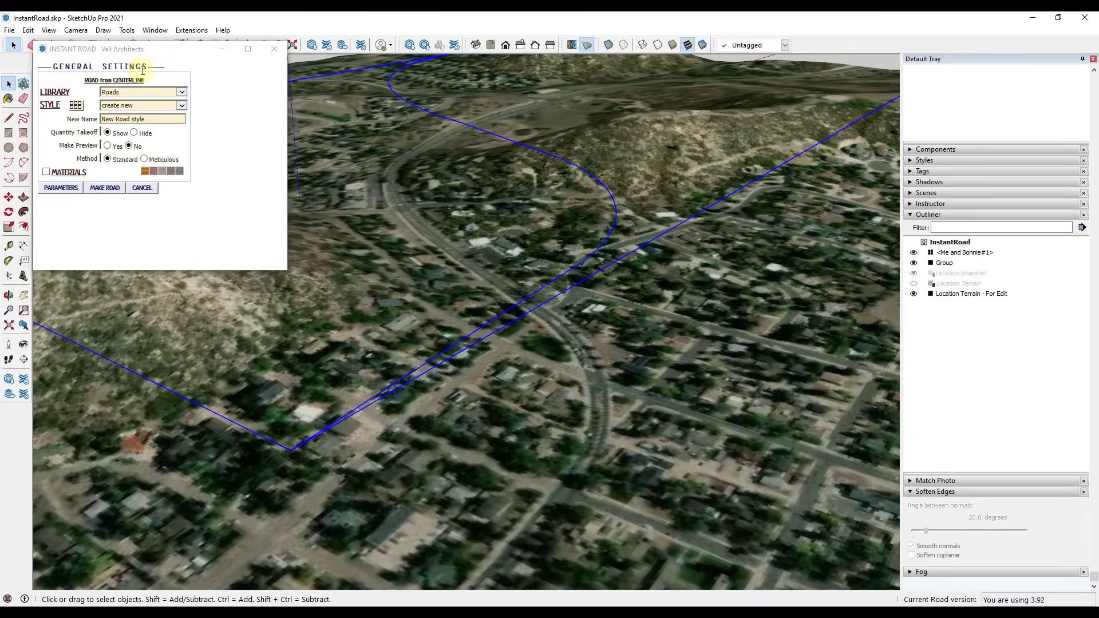
left_click(146, 91)
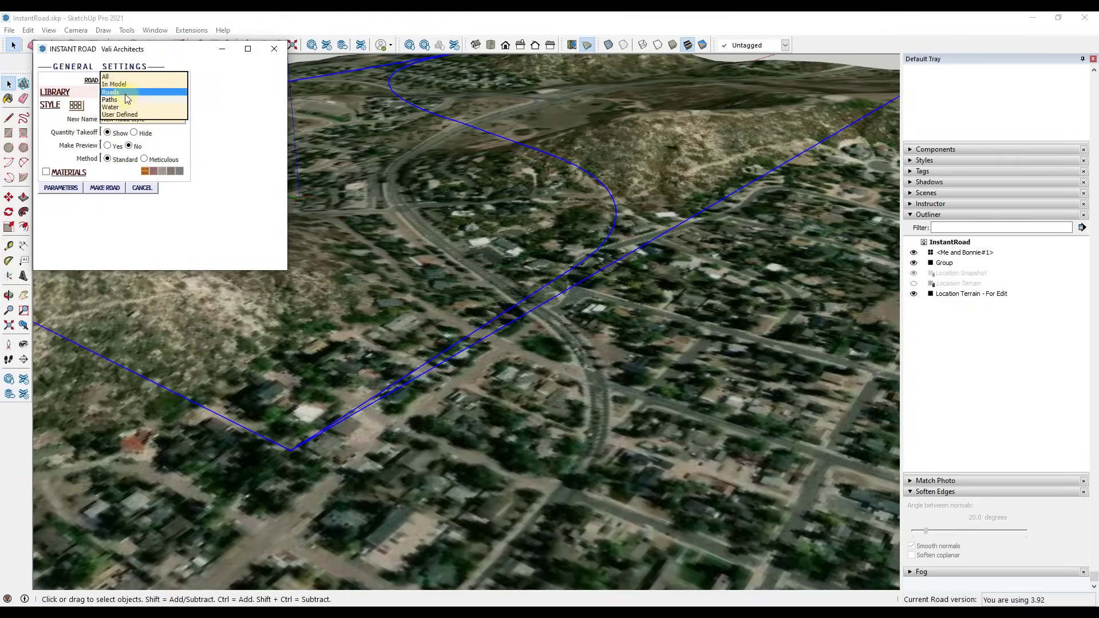
left_click(124, 92)
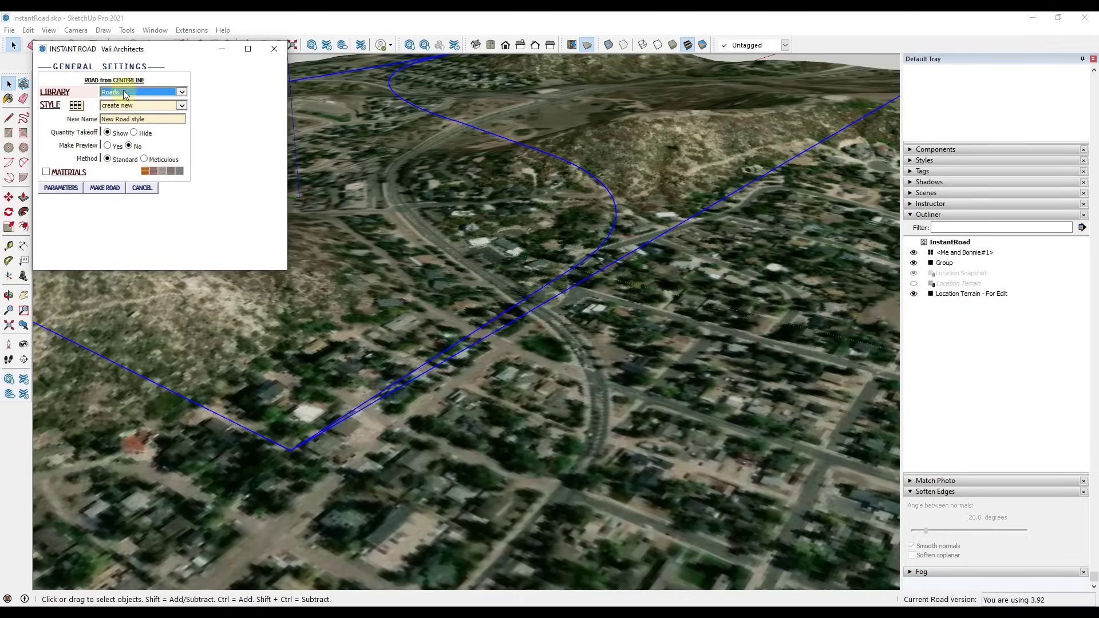
left_click(174, 106)
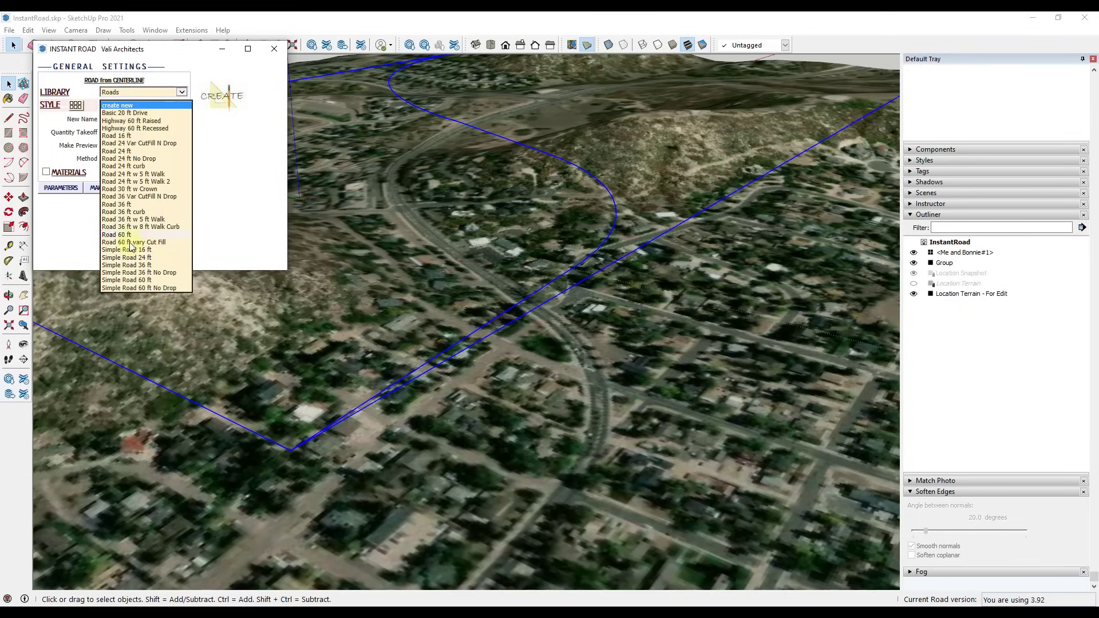
left_click(132, 204)
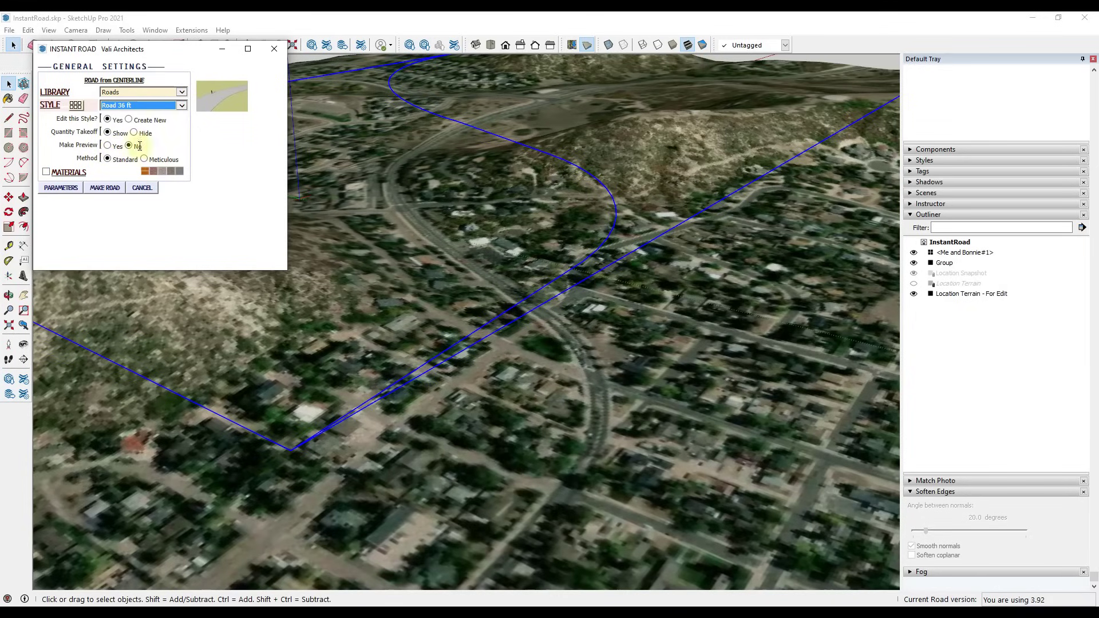
scroll(455, 197, "down", 3)
scroll(455, 197, "up", 2)
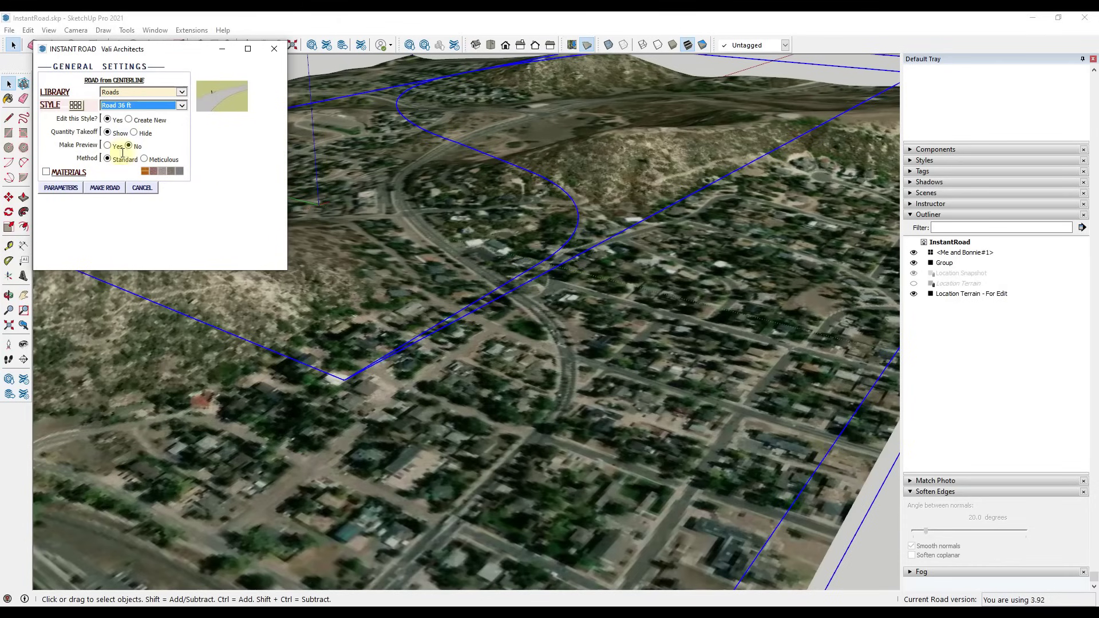
left_click(63, 190)
scroll(86, 189, "down", 3)
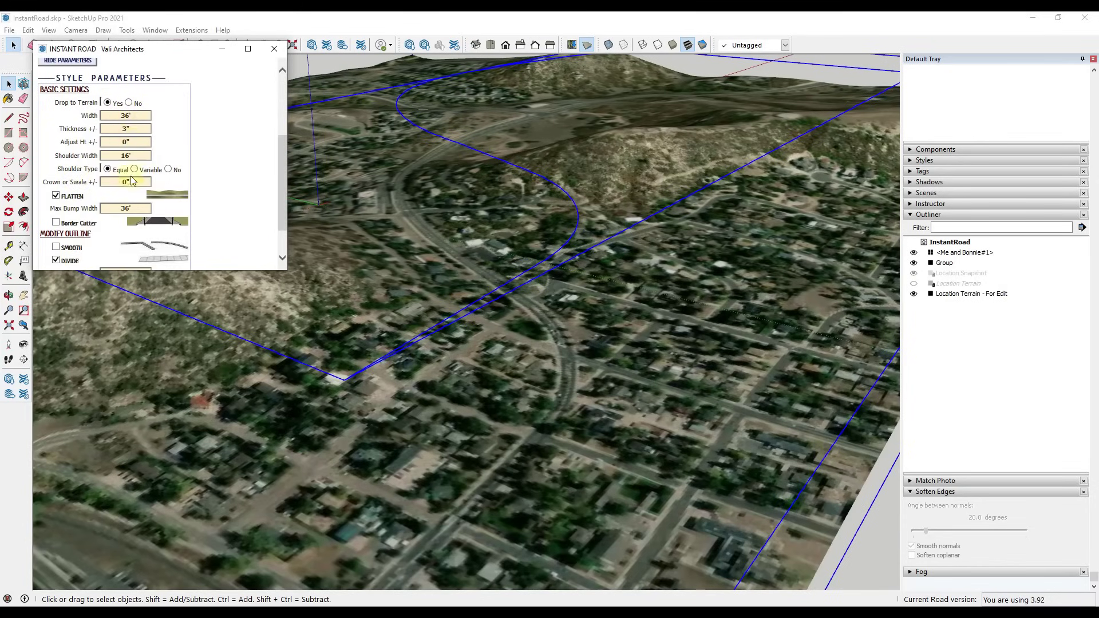
scroll(129, 181, "down", 1)
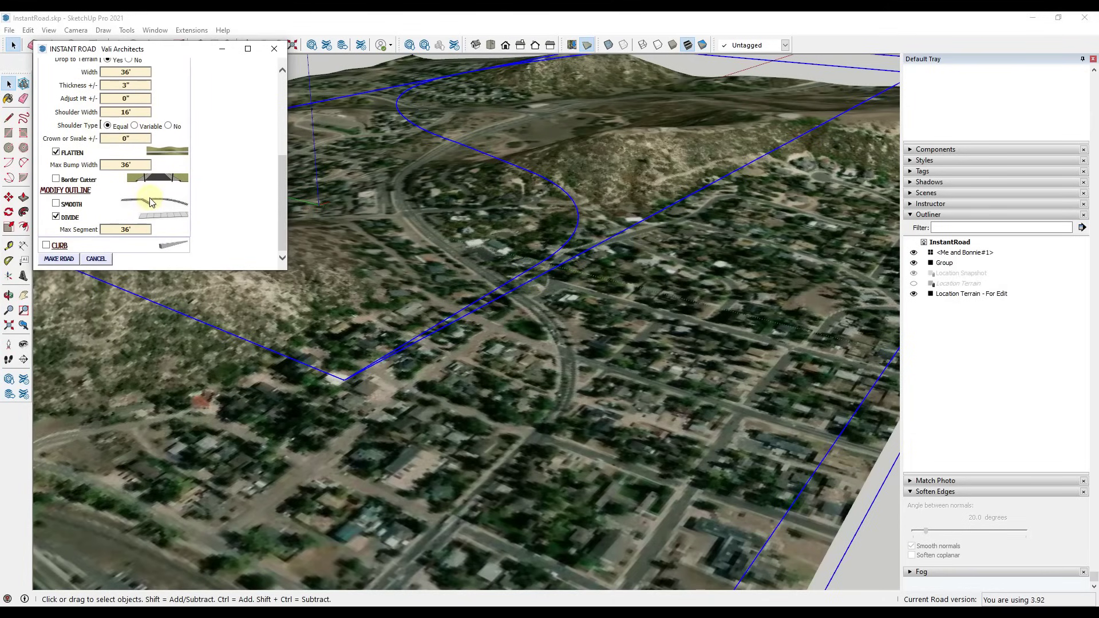
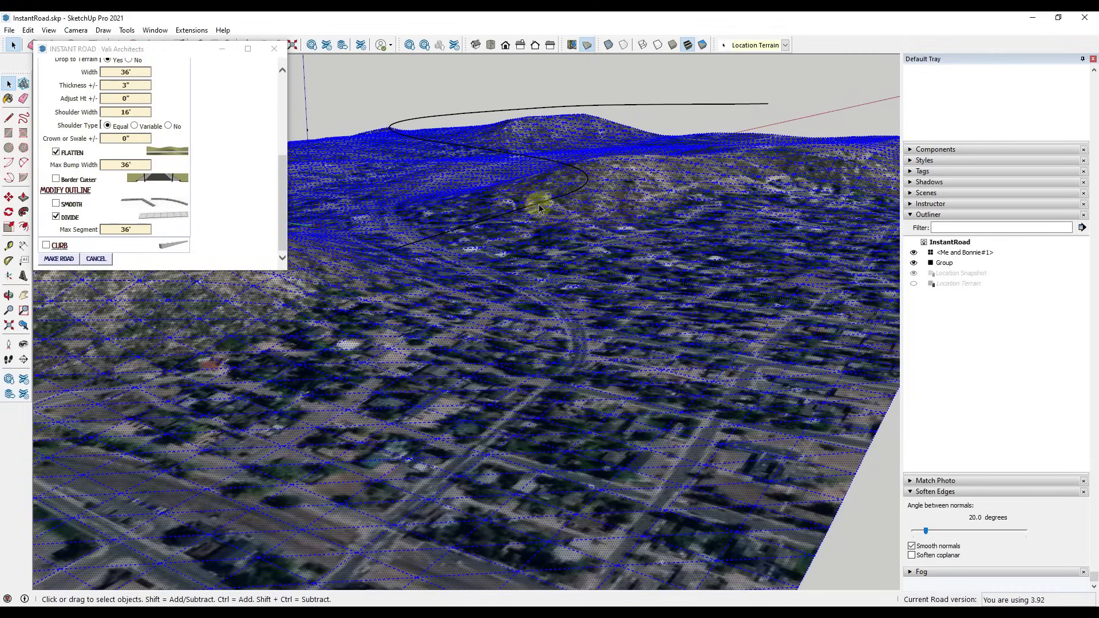
Select the centerline group together with the exploded terrain mesh, make the road, and dismiss the quantity takeoff report.
left_click(538, 204)
left_click(674, 315, "ctrl")
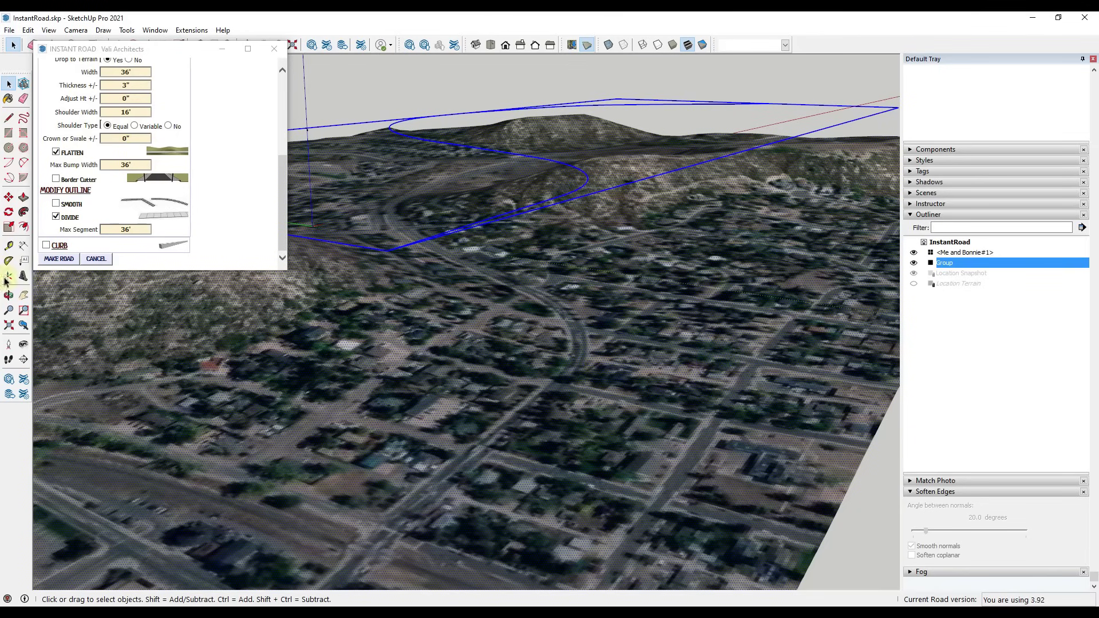
left_click(52, 261)
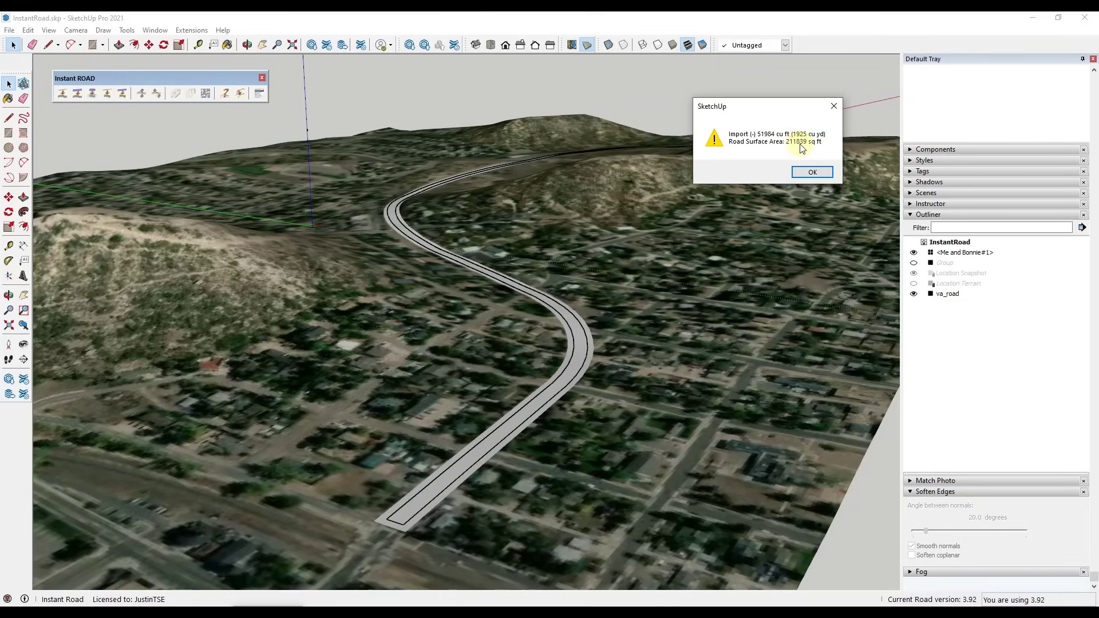
left_click(813, 173)
Examine the near end of the generated road, selecting the road group and the surrounding terrain to tell them apart.
scroll(524, 447, "up", 3)
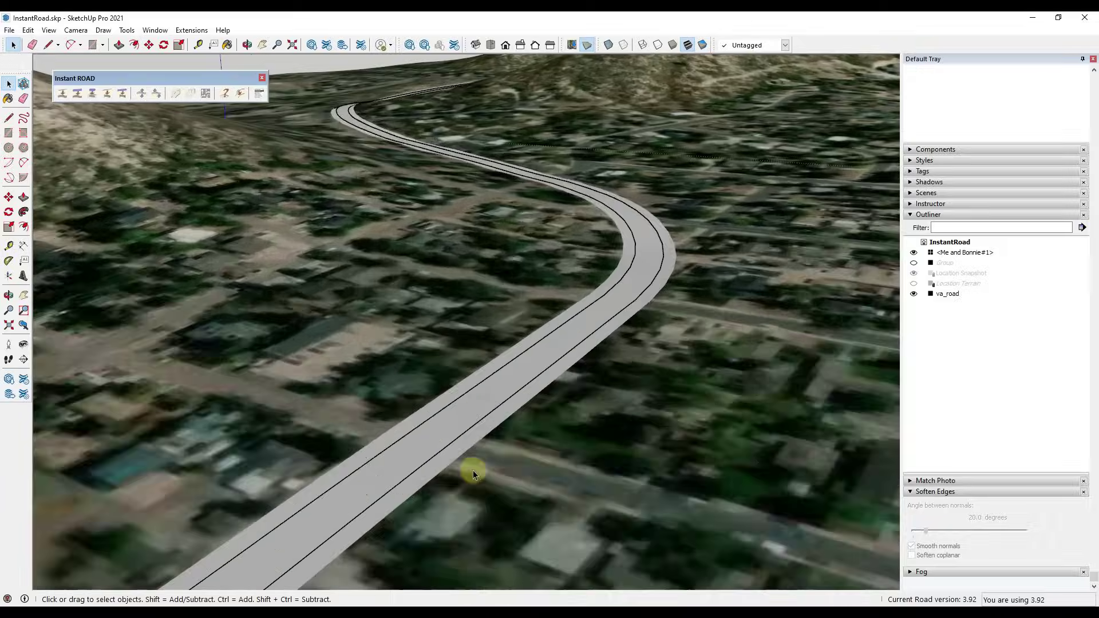
middle_click_drag(466, 472, 599, 395)
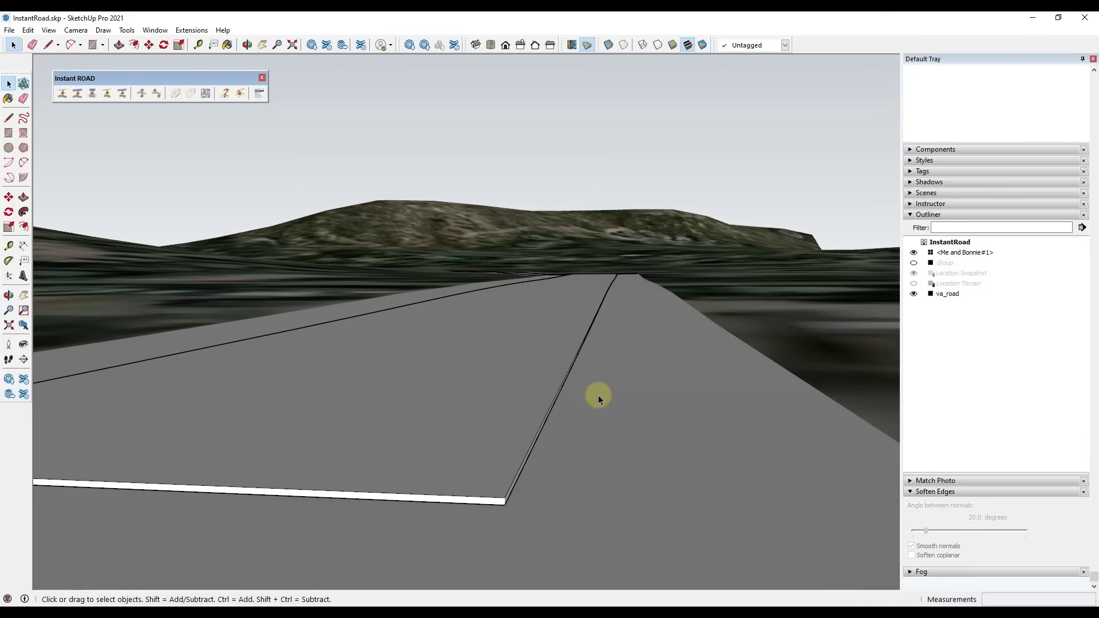
left_click(616, 382)
scroll(622, 380, "down", 5)
left_click(567, 367)
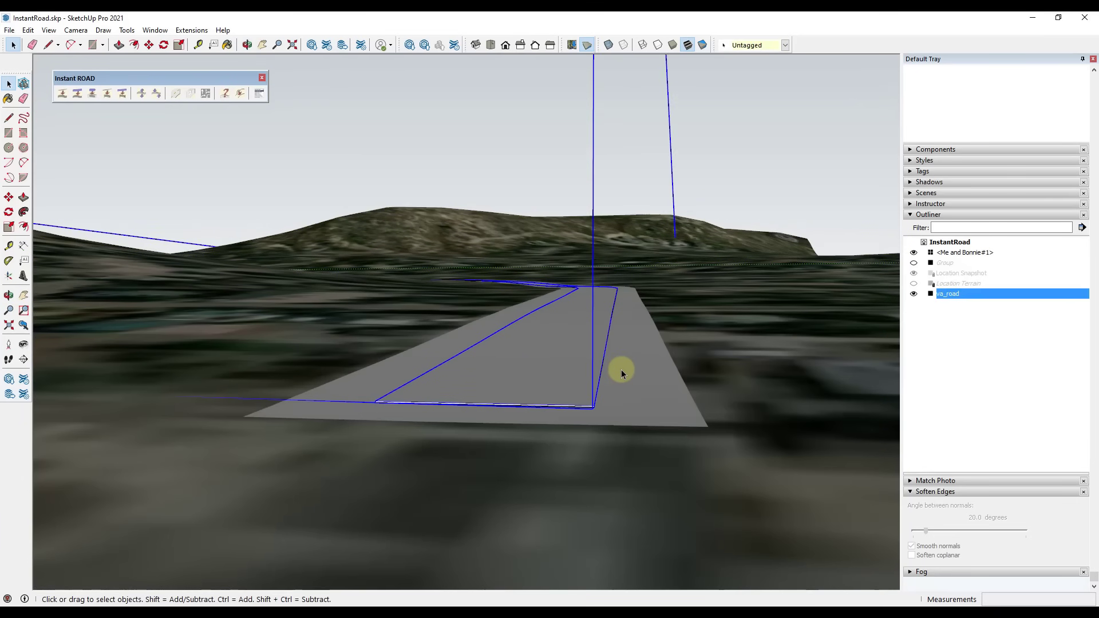
left_click(621, 369)
middle_click_drag(633, 359, 592, 463)
scroll(592, 462, "down", 4)
scroll(591, 460, "down", 4)
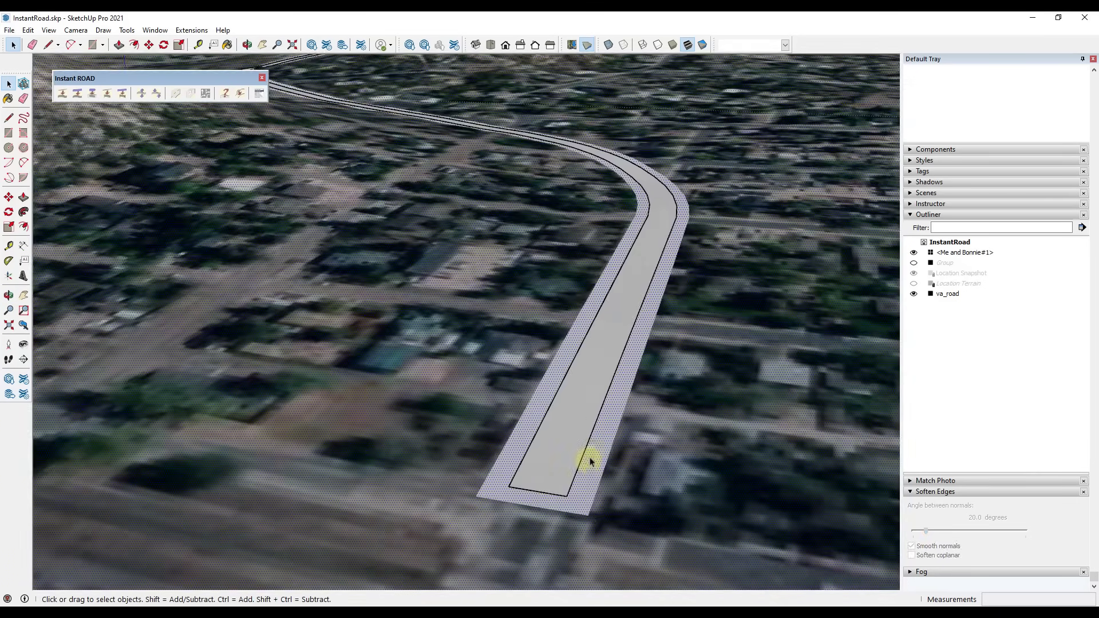
scroll(572, 424, "up", 2)
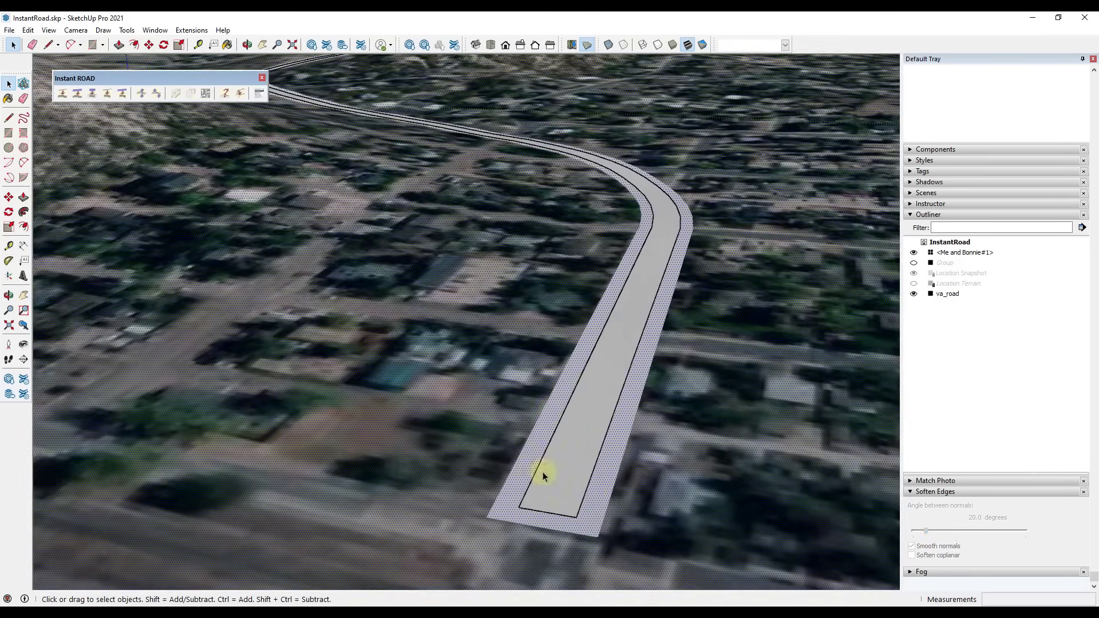
Select the whole connected terrain mesh and examine its regraded triangles along the road's shoulders and curves.
left_click(551, 489)
triple_click(627, 423)
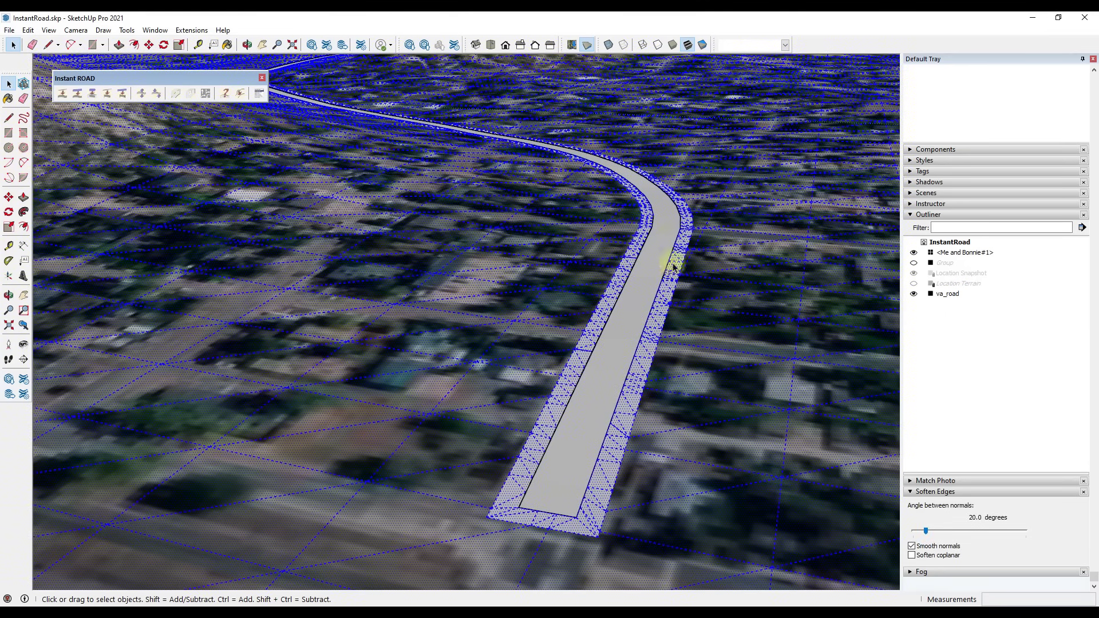
middle_click_drag(725, 223, 533, 258)
scroll(553, 327, "down", 4)
scroll(528, 144, "up", 6)
scroll(442, 201, "up", 3)
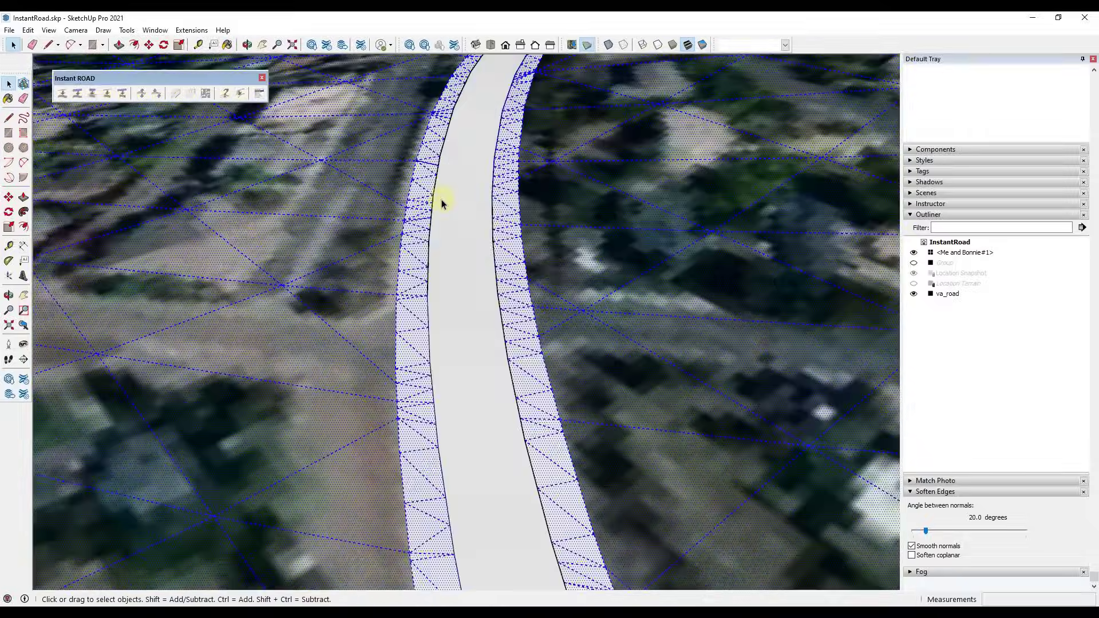
middle_click_drag(442, 201, 827, 80)
scroll(738, 214, "down", 4)
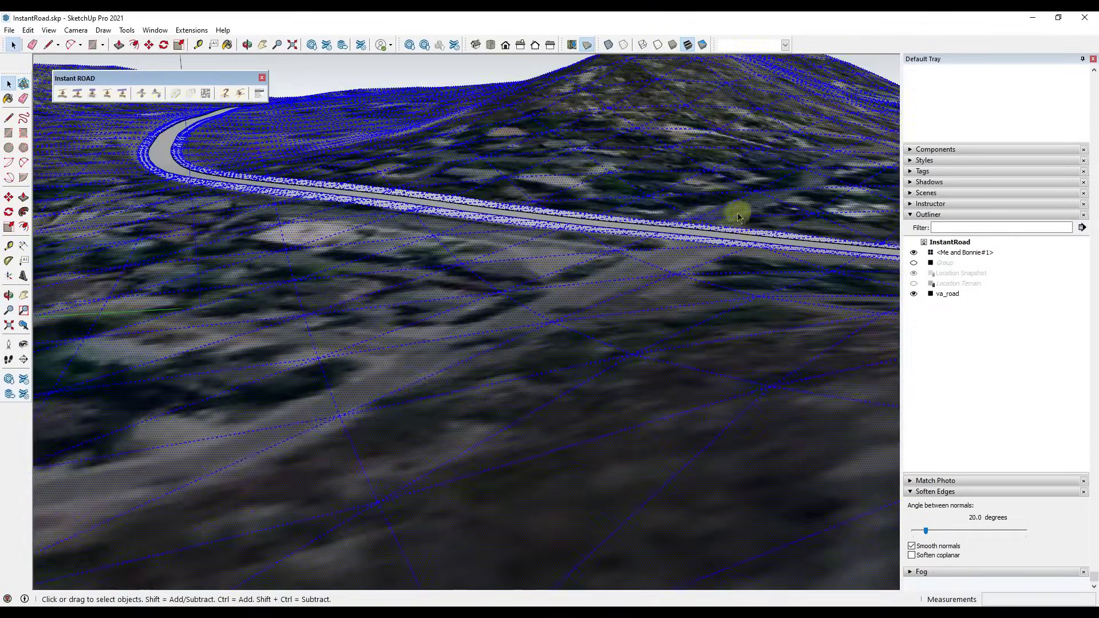
middle_click_drag(738, 214, 198, 103)
scroll(394, 172, "up", 5)
scroll(378, 163, "up", 10)
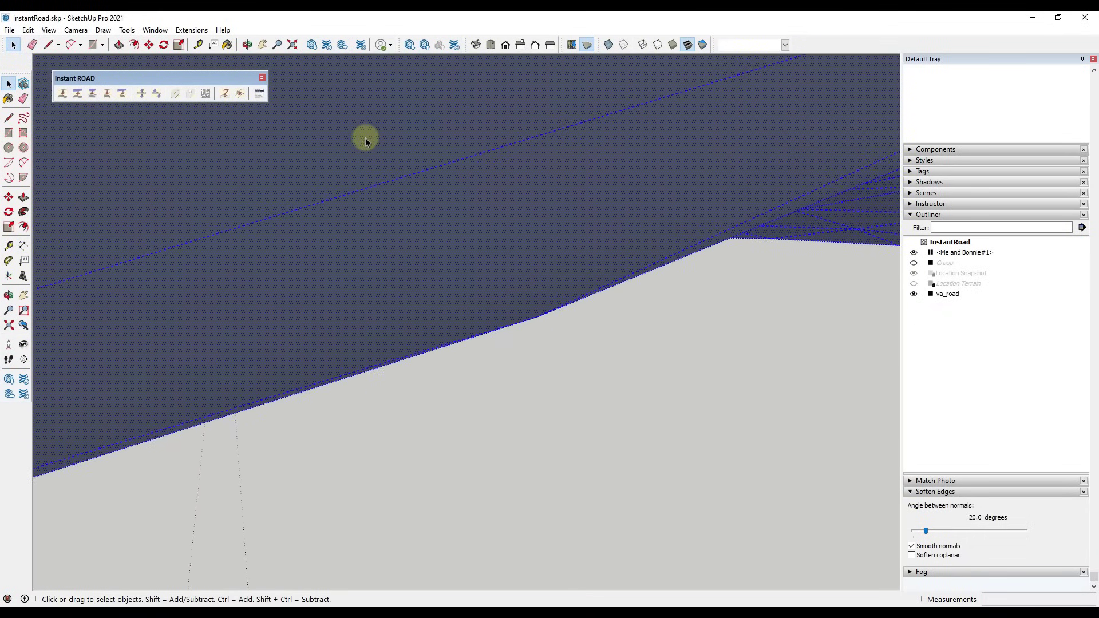
scroll(358, 213, "down", 3)
scroll(293, 373, "down", 3)
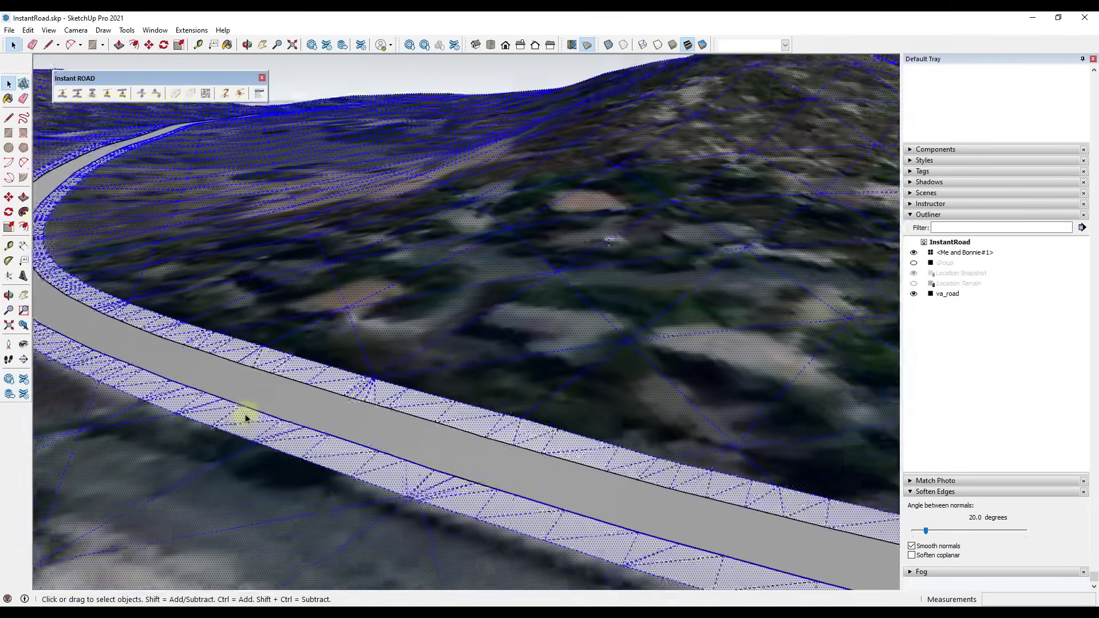
middle_click_drag(248, 418, 884, 338)
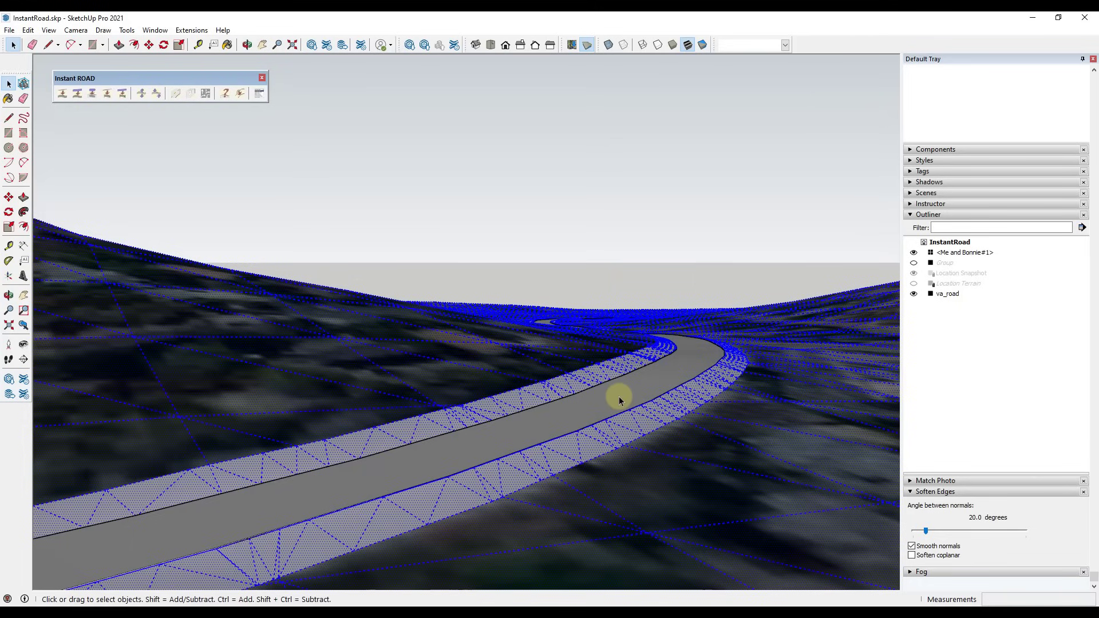
middle_click_drag(621, 397, 647, 376)
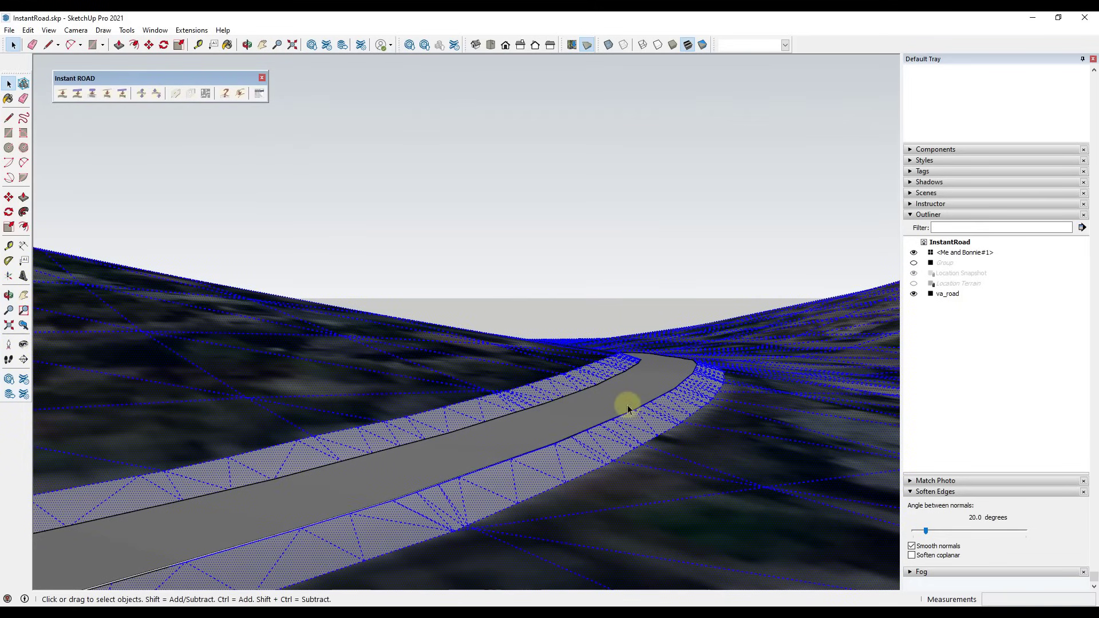
middle_click_drag(675, 426, 234, 380)
scroll(209, 368, "down", 8)
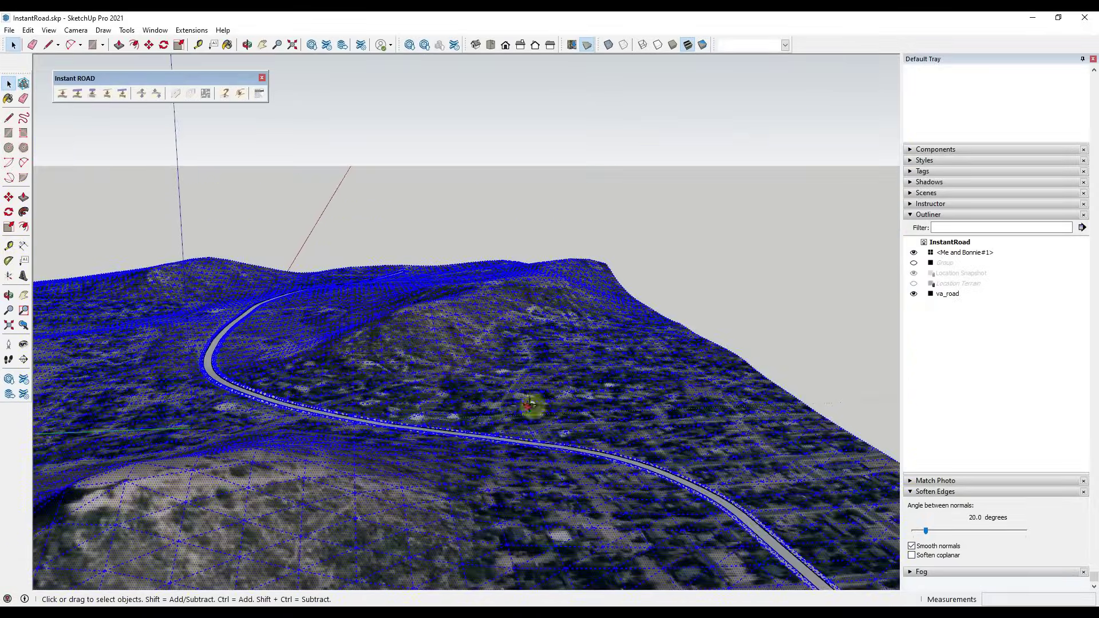
middle_click_drag(532, 405, 458, 395)
scroll(314, 315, "down", 4)
scroll(421, 427, "up", 12)
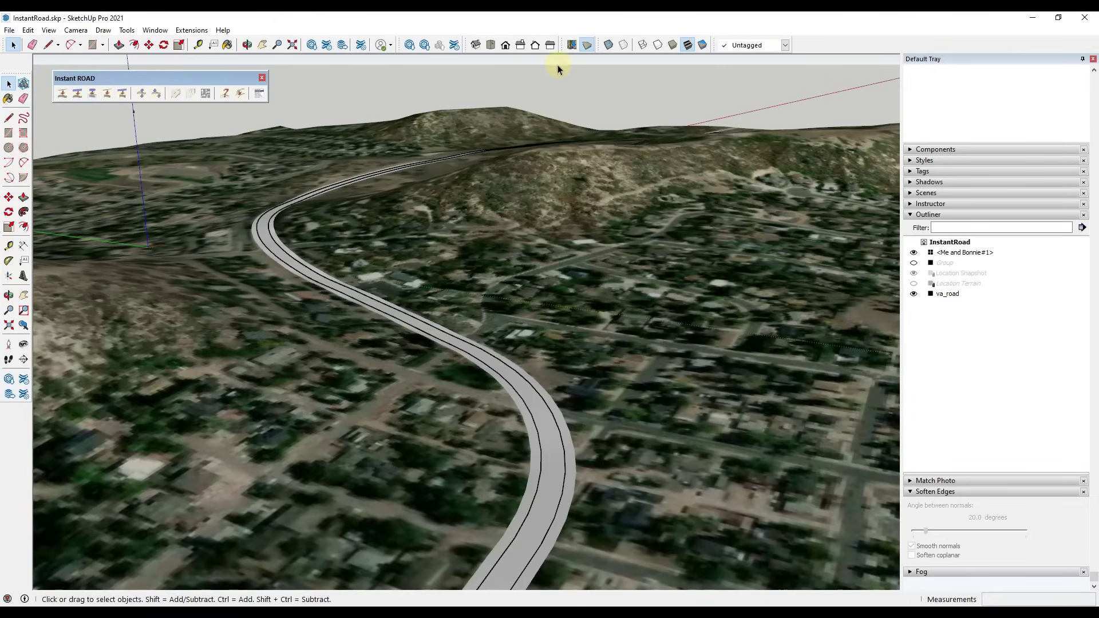
Switch from the terrain to the flat location snapshot and draw a circle over the paved cul-de-sac near the site's edge.
left_click(571, 44)
middle_click_drag(524, 270, 713, 269)
scroll(713, 270, "up", 3)
middle_click_drag(538, 303, 476, 411)
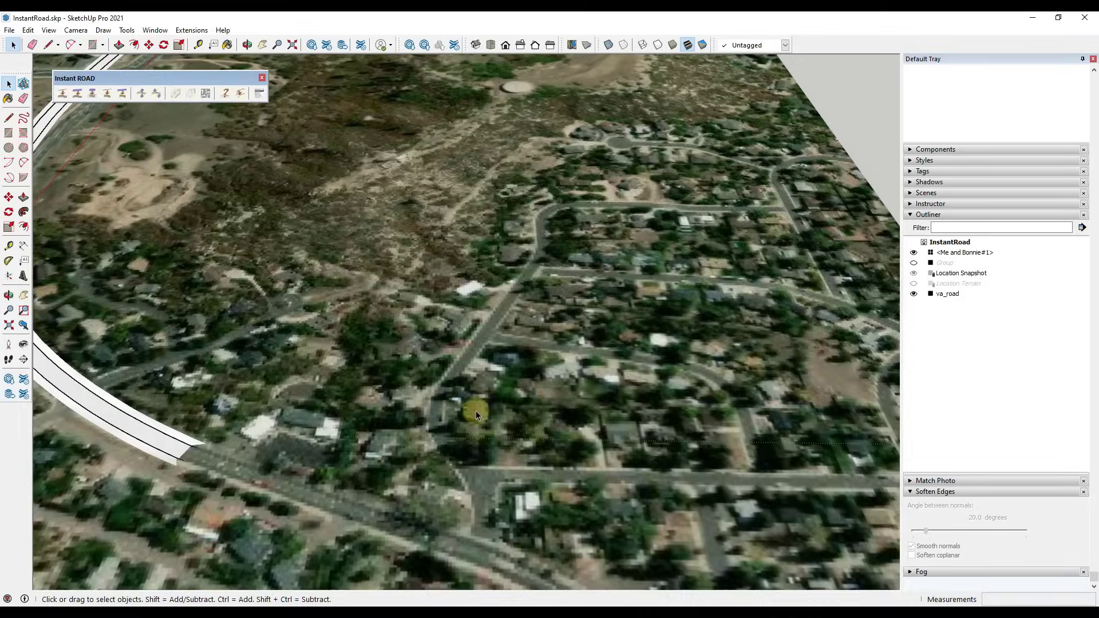
scroll(475, 410, "down", 2)
scroll(764, 119, "up", 3)
middle_click_drag(599, 236, 524, 323)
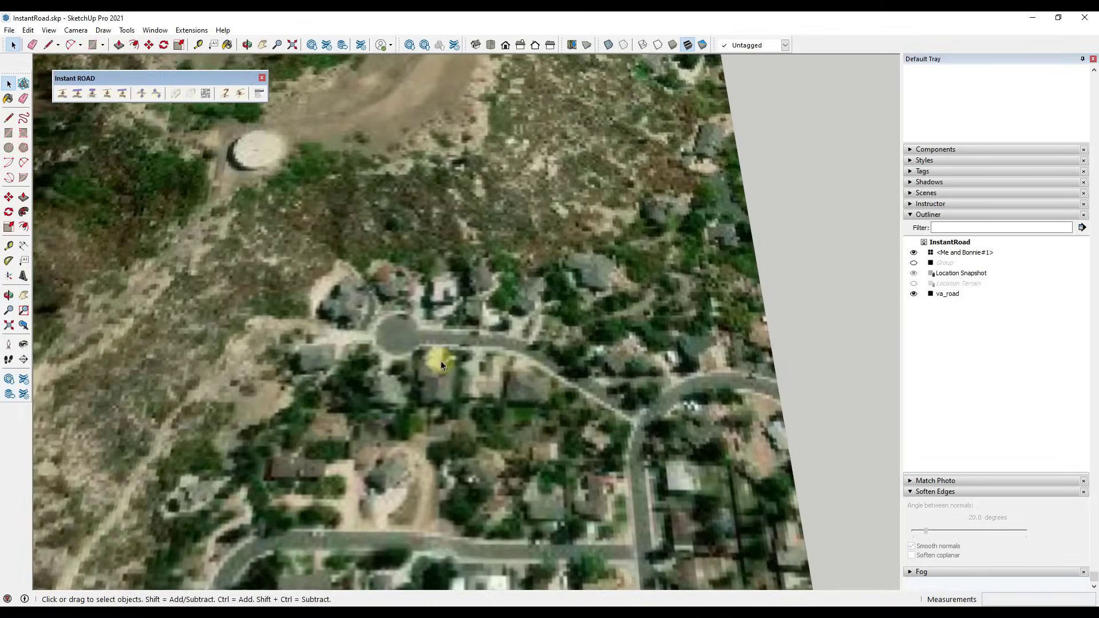
scroll(401, 344, "up", 3)
scroll(390, 336, "up", 2)
key("c")
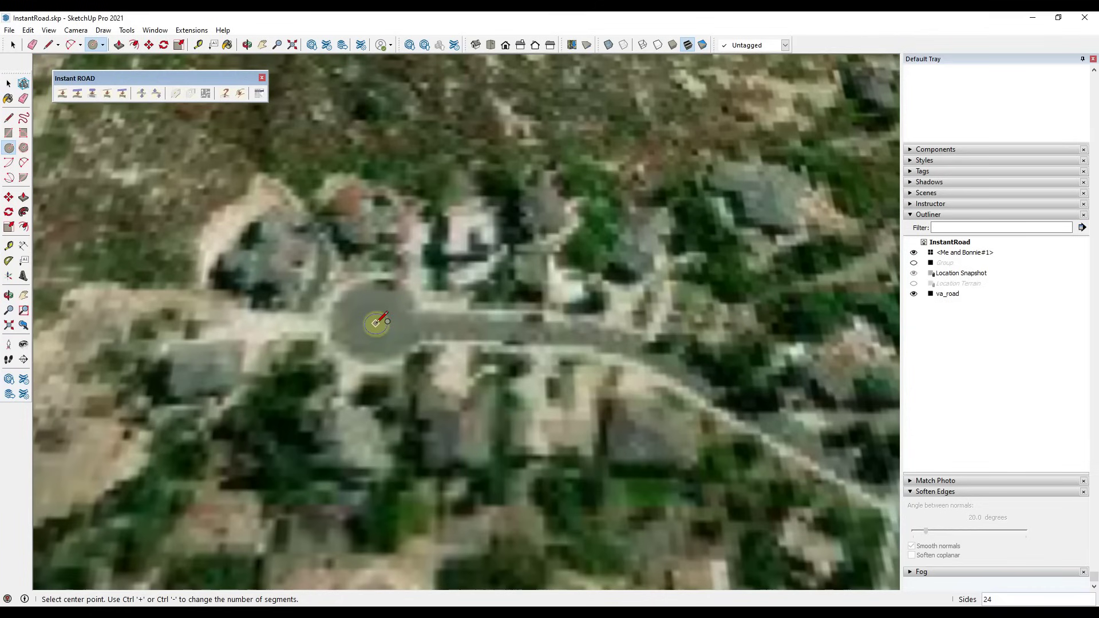
left_click(376, 321)
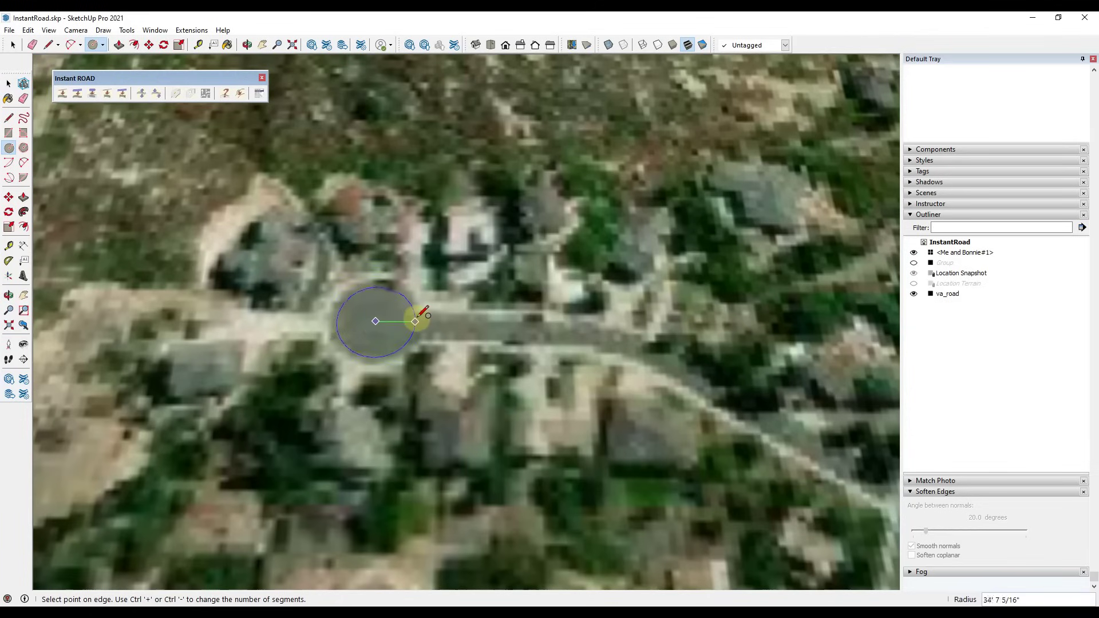
left_click(421, 321)
key("space")
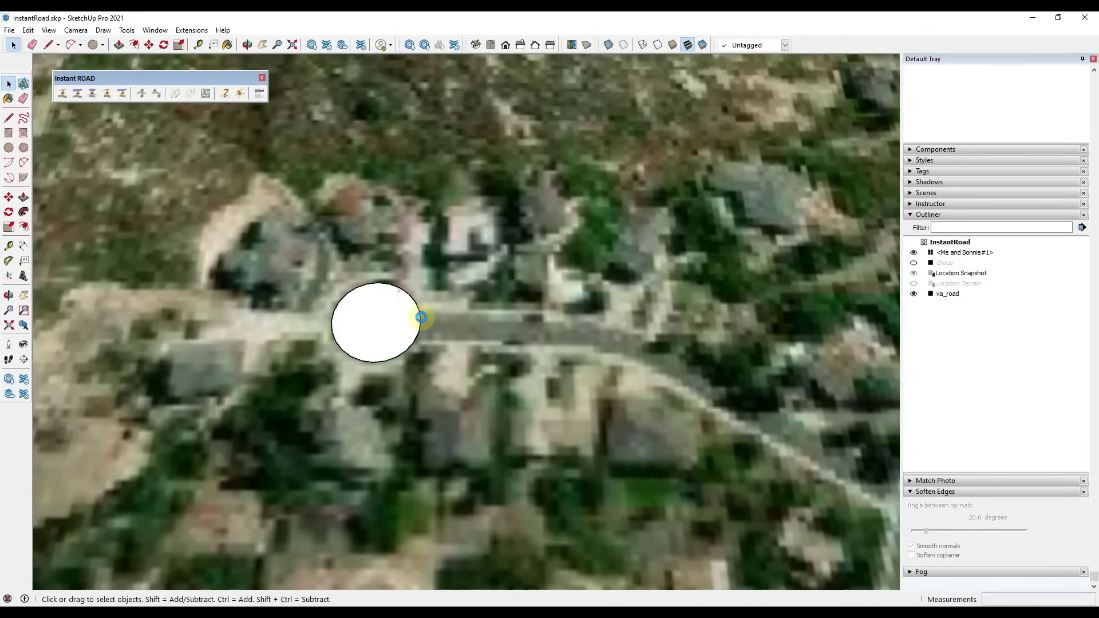
Trace the street's edge from the cul-de-sac circle with a line, a tangent arc and a final line down to the intersection.
key("l")
scroll(421, 312, "up", 3)
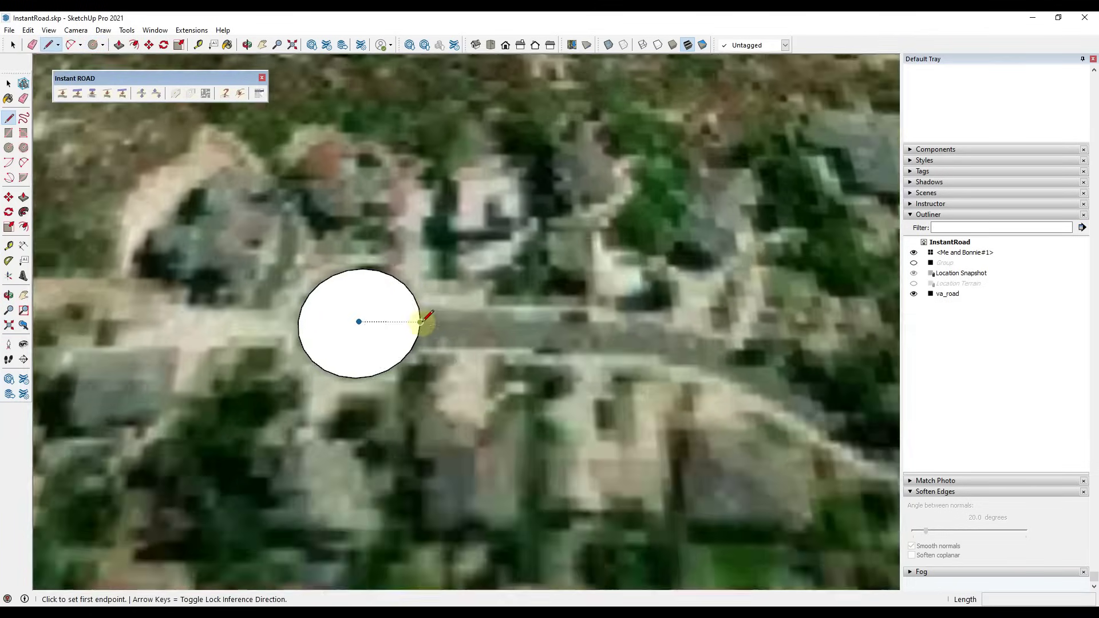
scroll(421, 312, "up", 1)
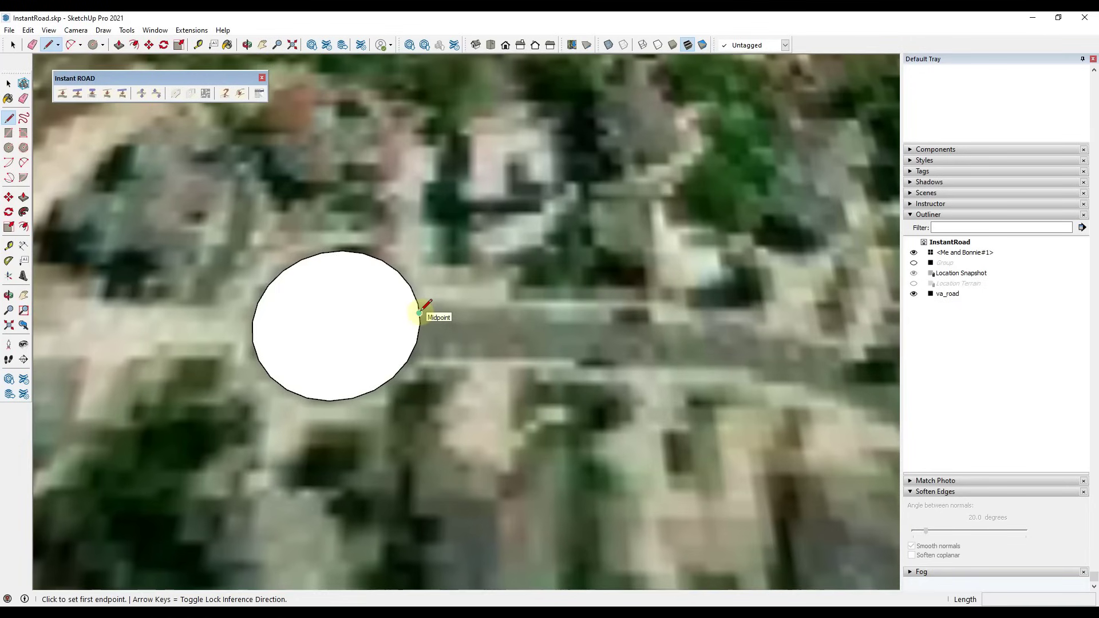
left_click(419, 313)
scroll(419, 313, "down", 3)
left_click(574, 312)
key("a")
left_click(574, 313)
double_click(660, 339)
key("l")
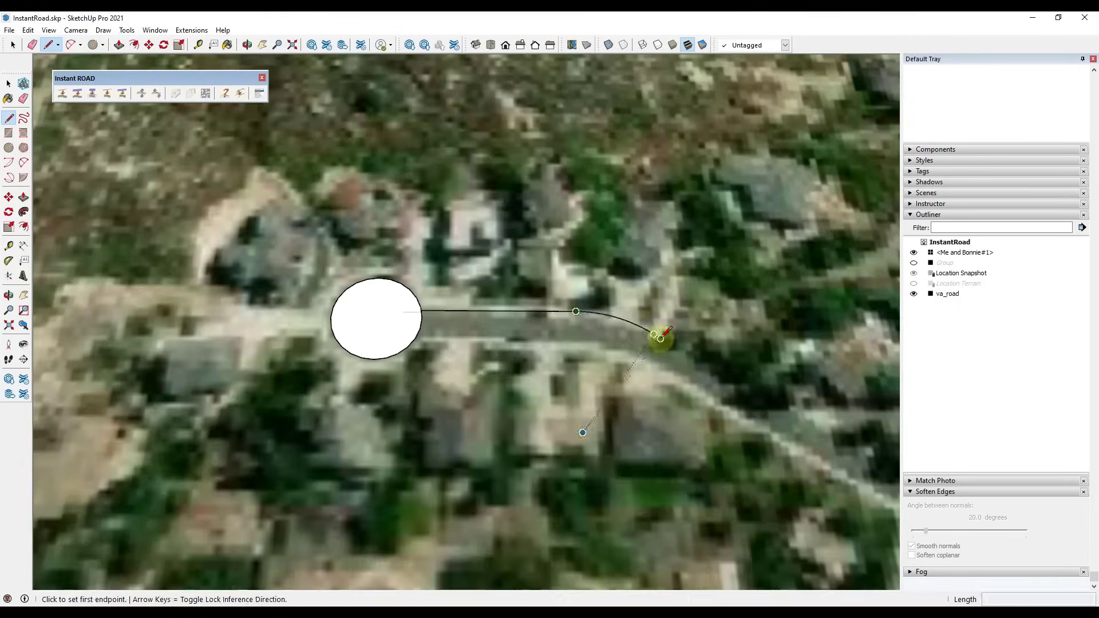
left_click(660, 339)
left_click(774, 394)
Select the traced line-and-arc edge and offset it across the street's width to form the road face joined to the circle.
key("space")
left_click(479, 314)
left_click(477, 262)
left_click(534, 271, "shift")
left_click(587, 298, "shift")
key("f")
left_click(584, 297)
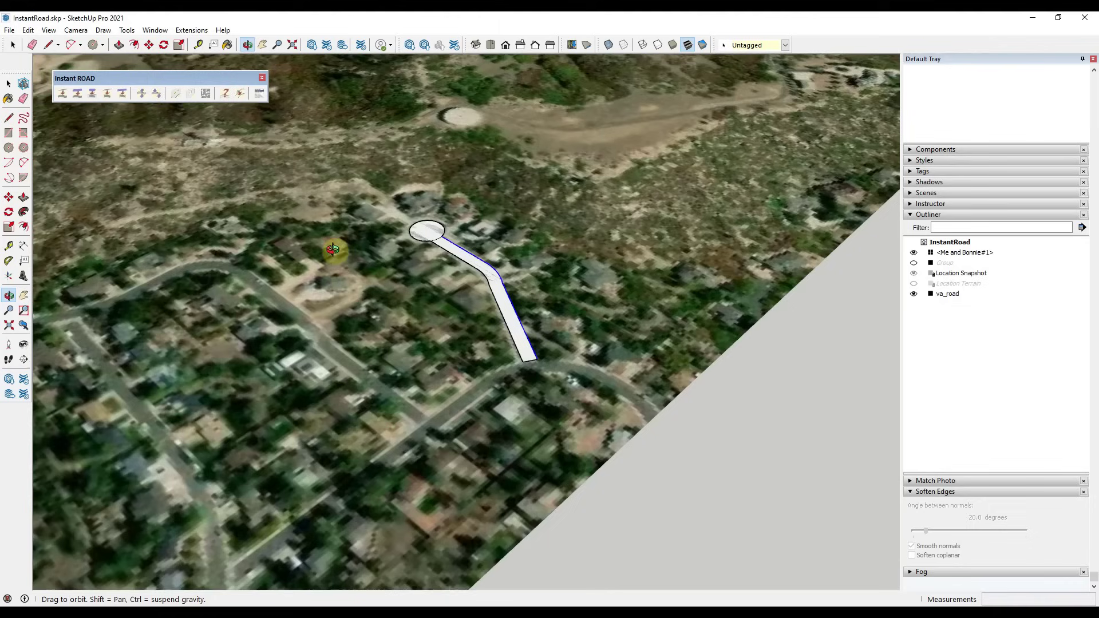
Select the whole cul-de-sac outline, raise it about 314' above the flat snapshot, and switch to the 3D terrain.
middle_click_drag(336, 248, 435, 291)
left_click(515, 312)
key("m")
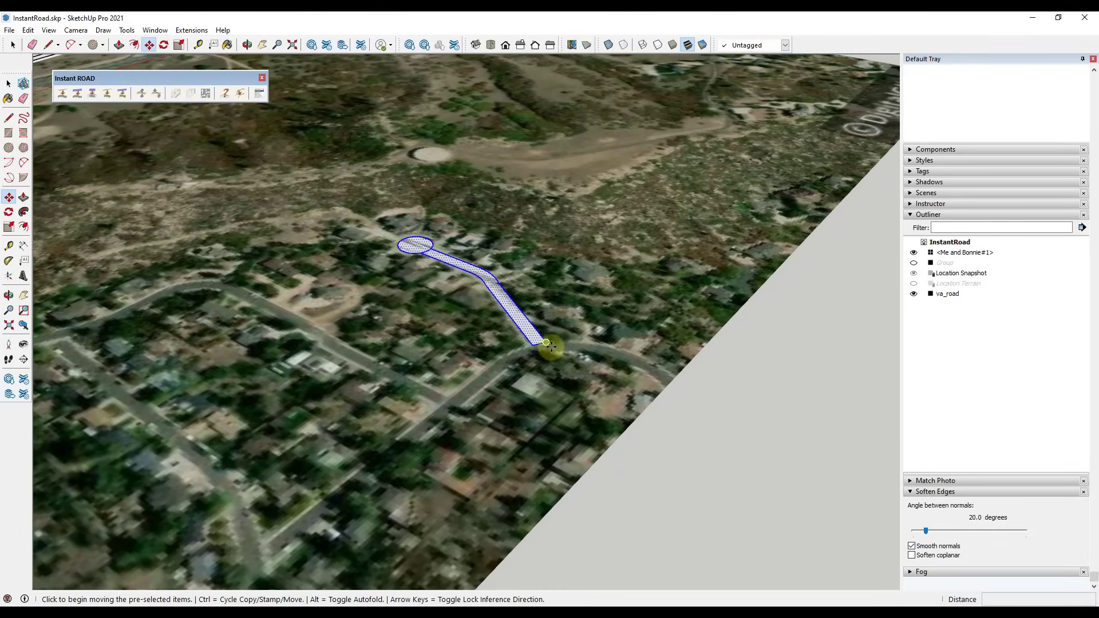
left_click(545, 344)
scroll(567, 291, "down", 5)
left_click(566, 246)
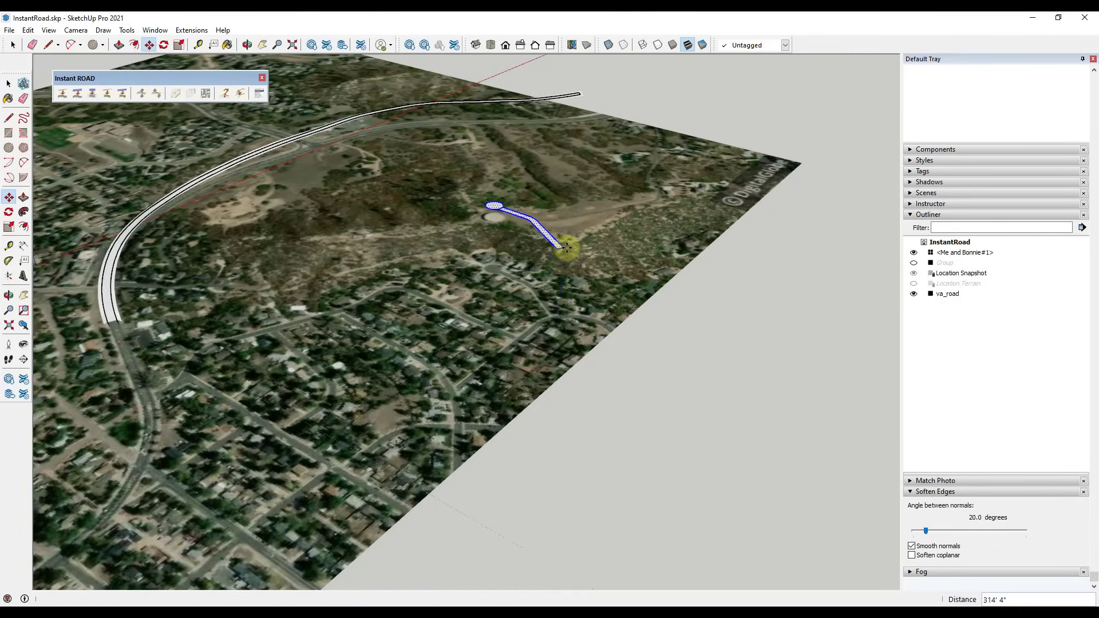
key("space")
left_click(587, 45)
Add the terrain to the selected ungrouped outline, try to make a road from faces, and dismiss the warning.
middle_click_drag(561, 276, 706, 255)
scroll(664, 138, "up", 5)
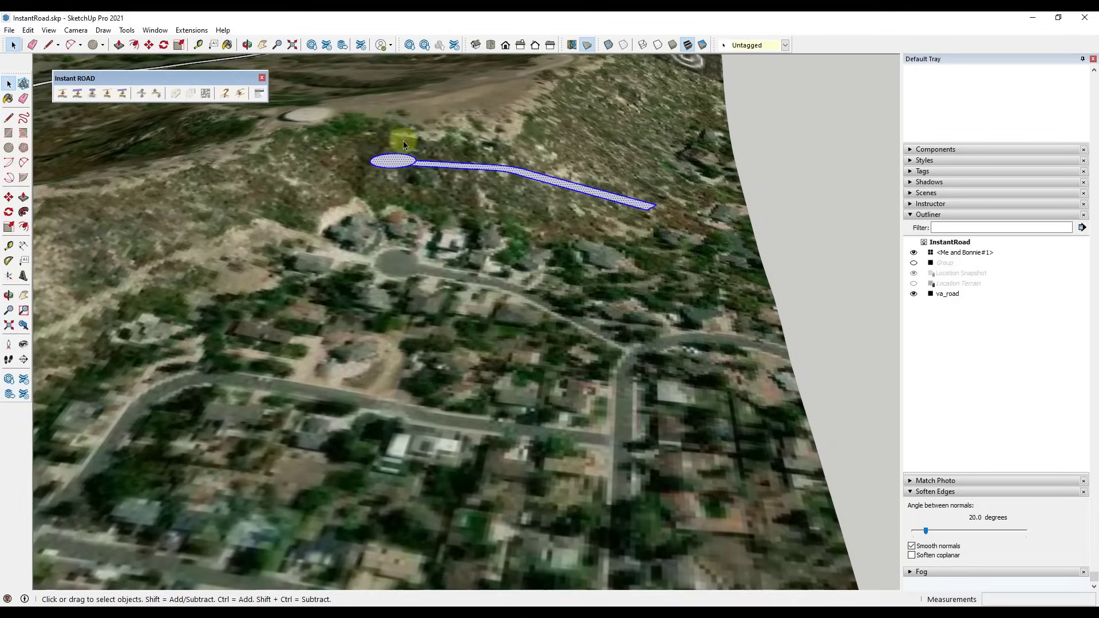
left_click(9, 27)
left_click(34, 81)
left_click(638, 313, "shift")
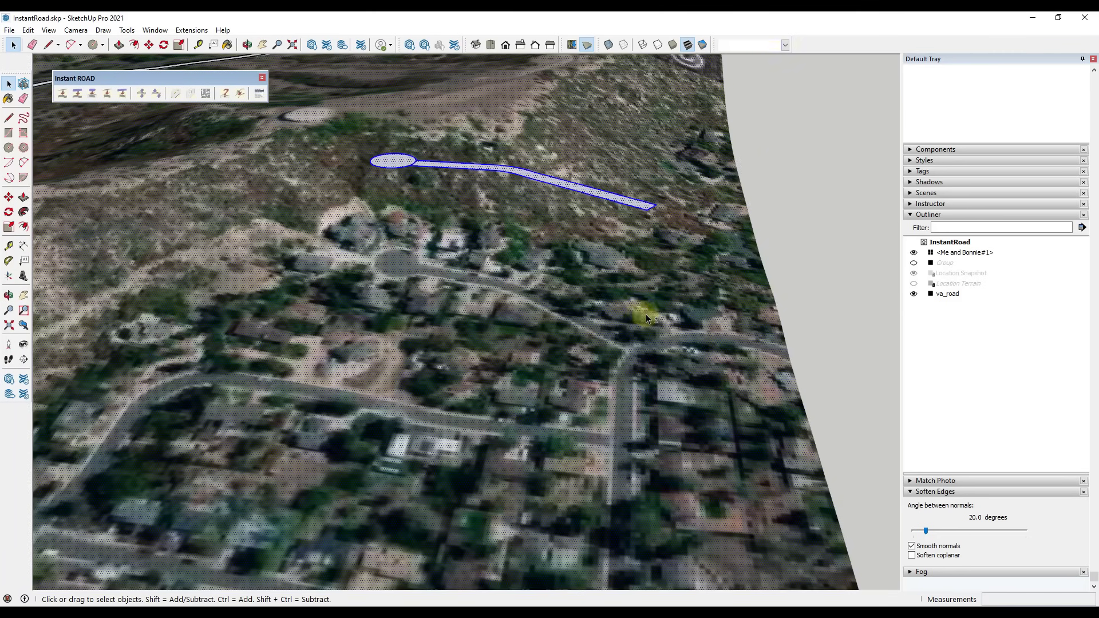
middle_click_drag(650, 325, 608, 309)
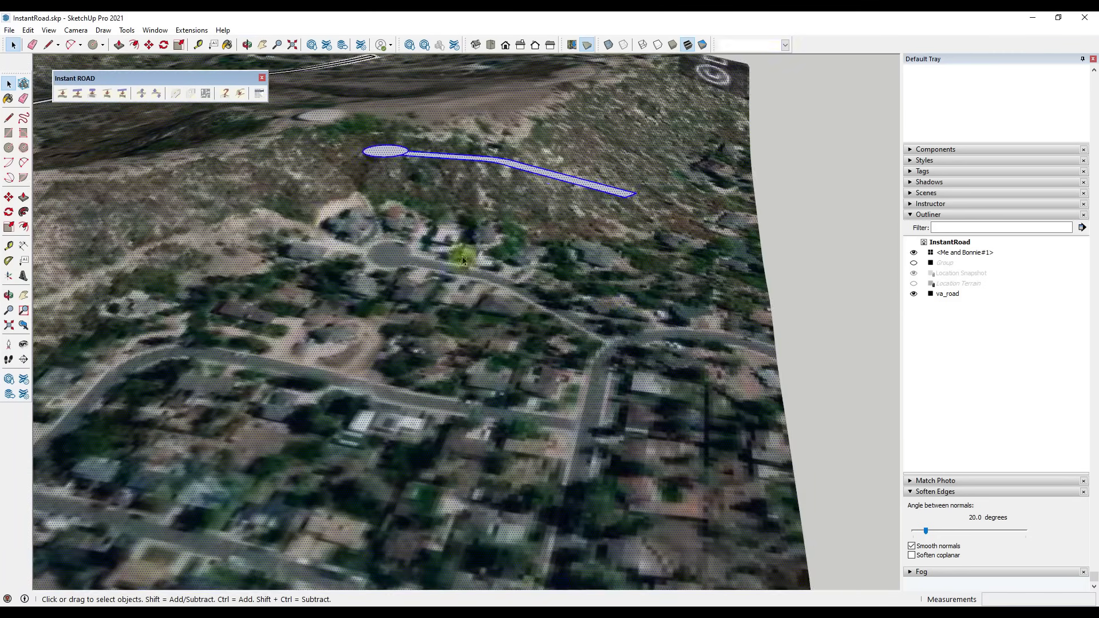
left_click(77, 94)
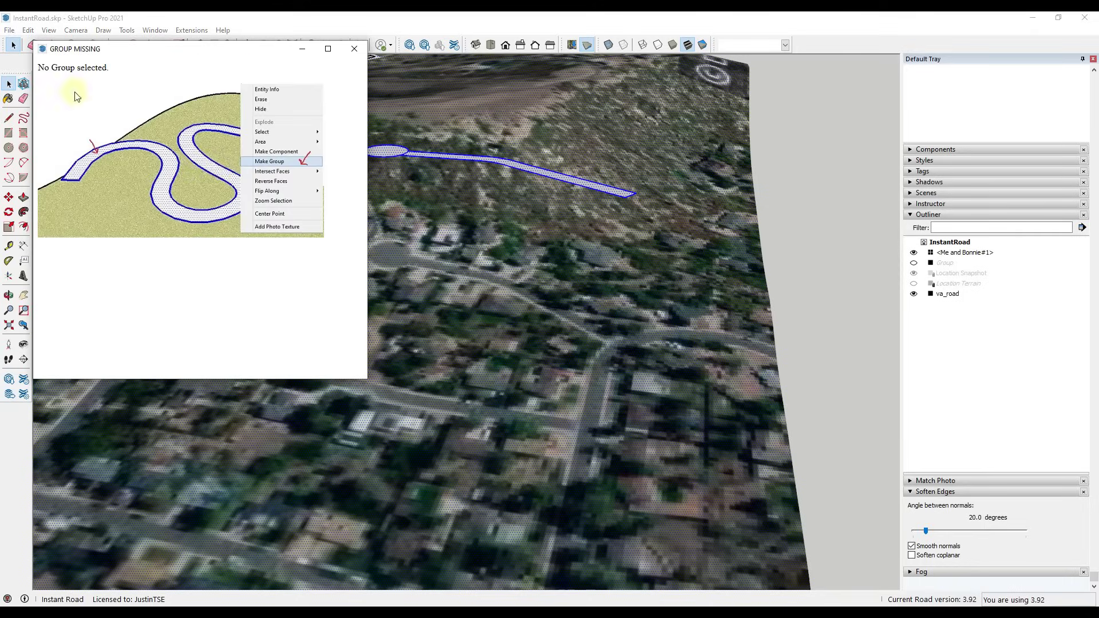
left_click(356, 47)
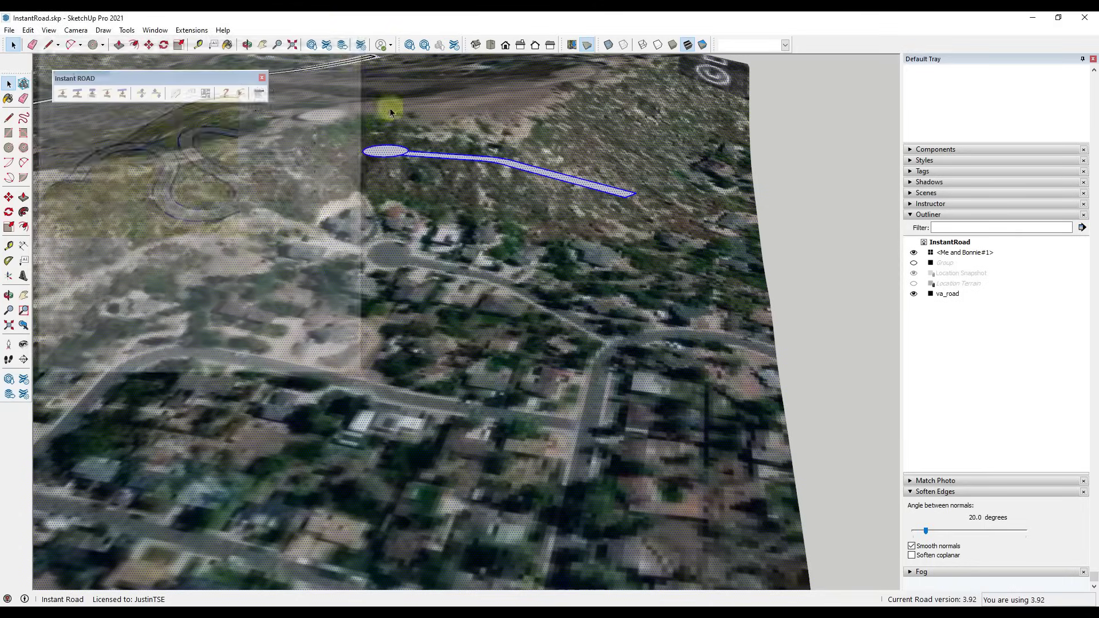
Select all connected faces and edges of the floating cul-de-sac outline and make them a group.
scroll(452, 171, "up", 3)
left_click(376, 236)
triple_click(376, 236)
right_click(376, 236)
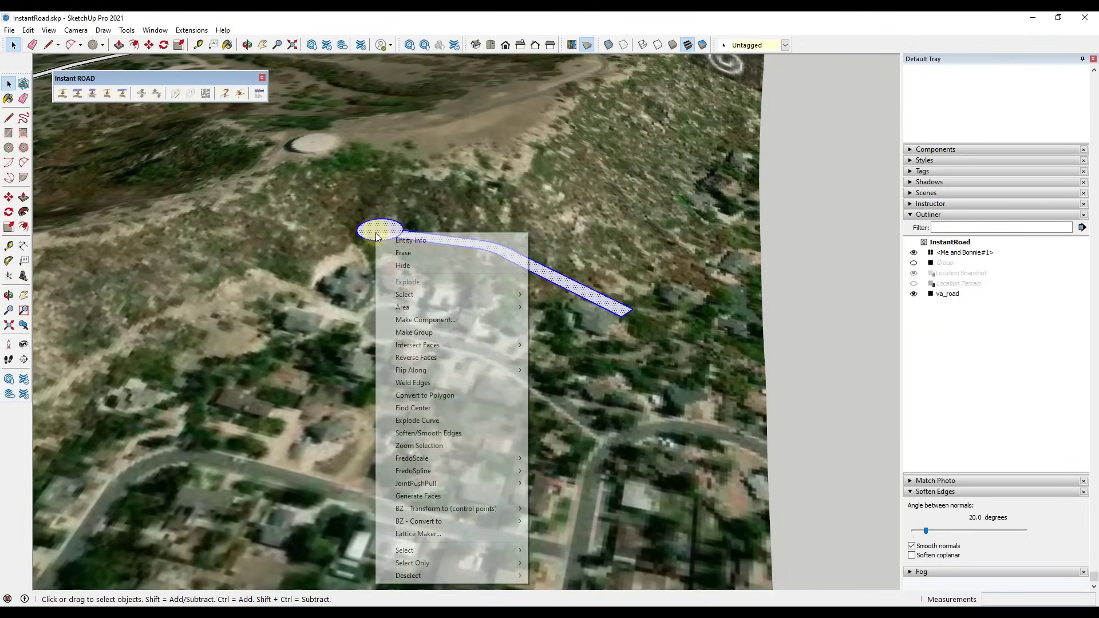
left_click(420, 335)
Try to make a road from faces on the grouped outline and terrain with the Road w 5 ft Walk 2 style.
middle_click_drag(593, 393, 606, 300)
left_click(76, 94)
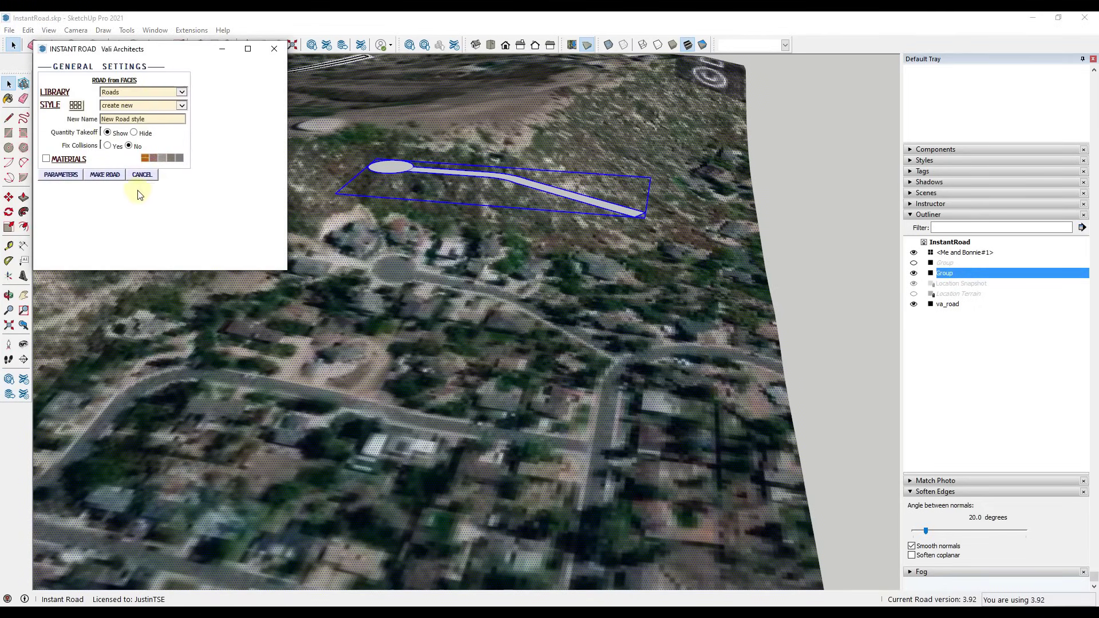
left_click(156, 103)
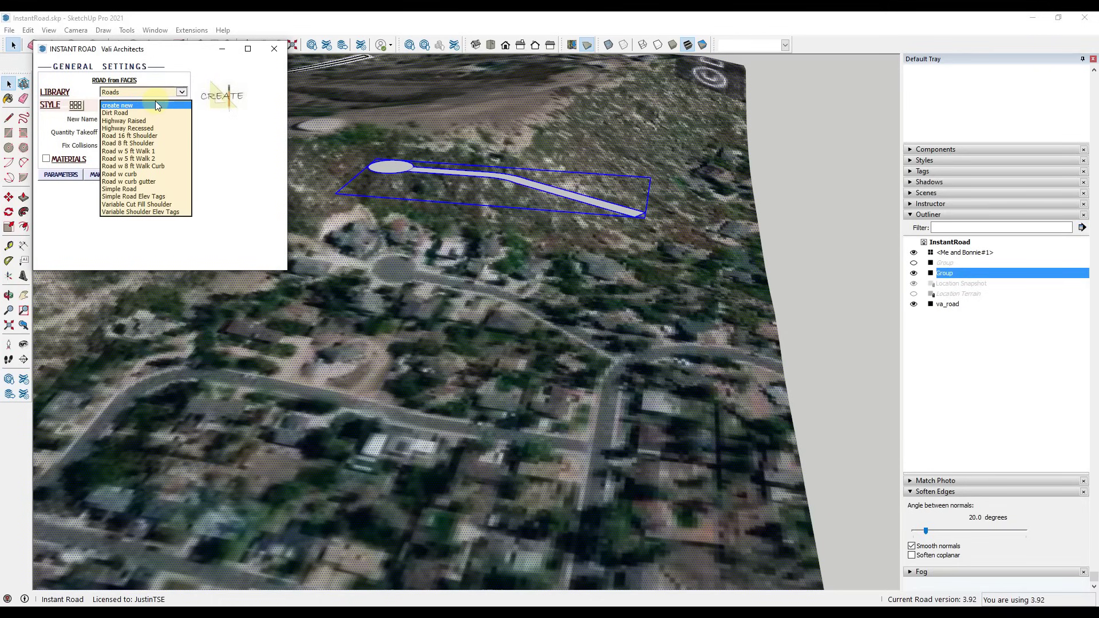
left_click(156, 102)
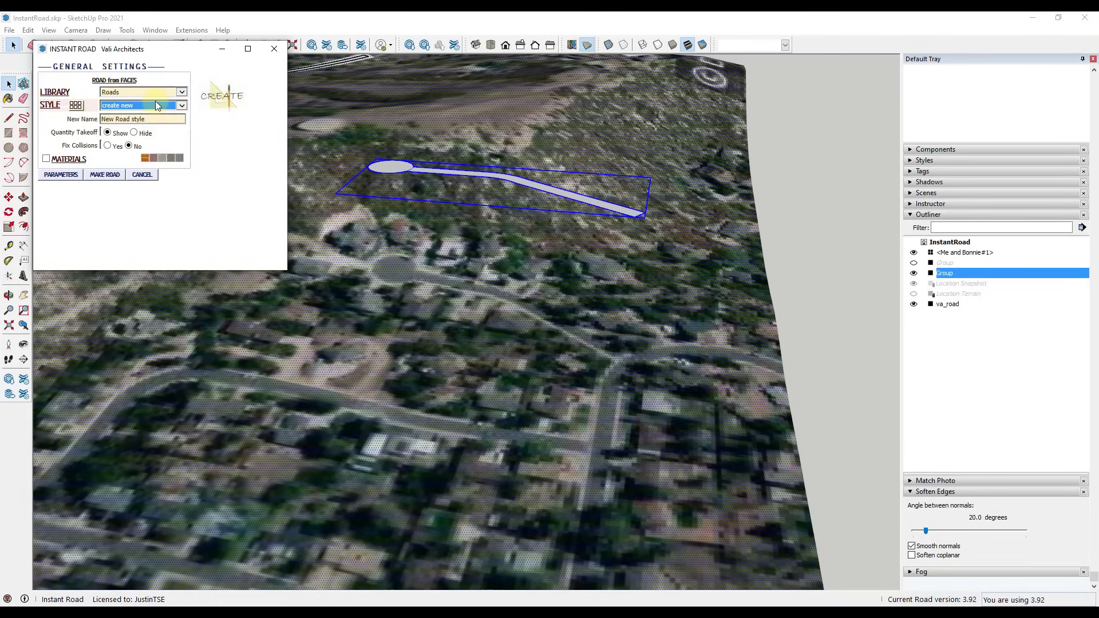
left_click(153, 105)
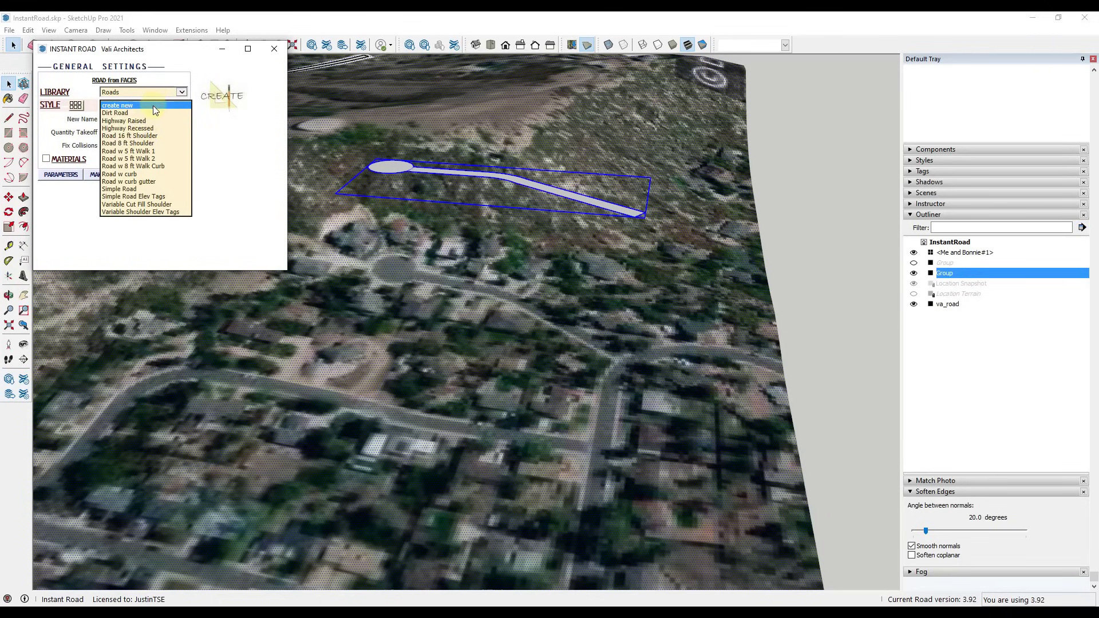
left_click(154, 160)
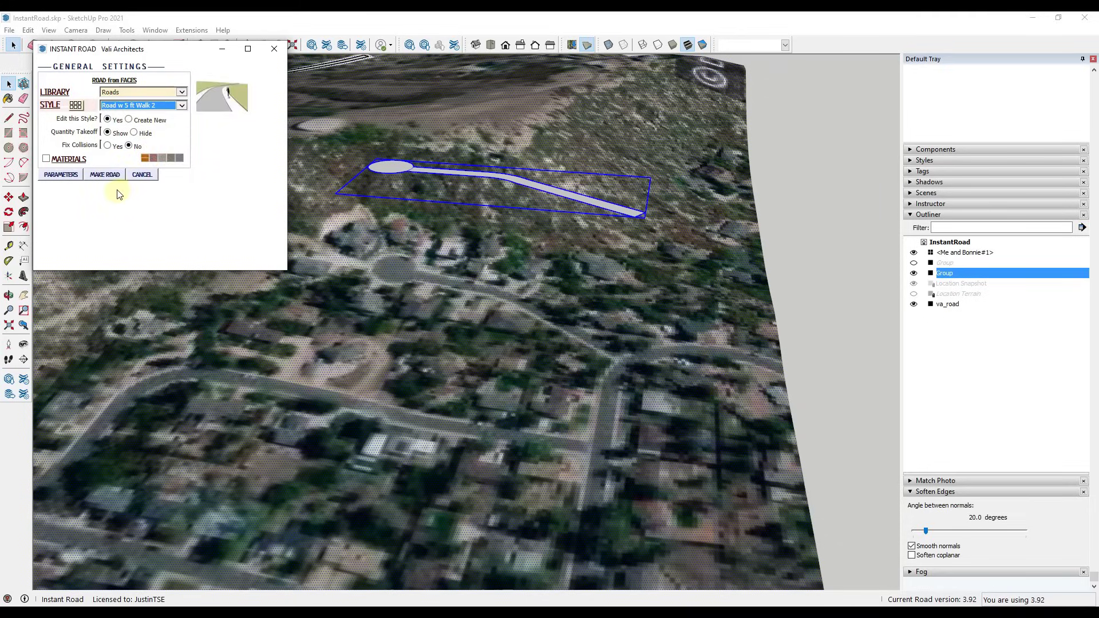
left_click(104, 175)
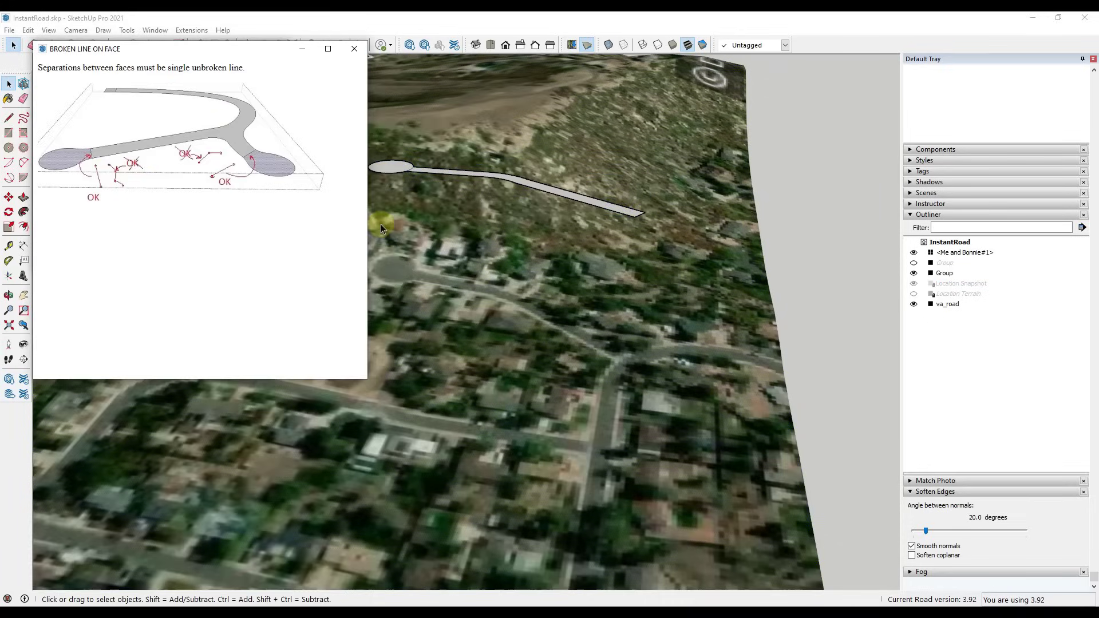
Inside the outline group, draw one straight edge between the circle and the street, and erase the arc segments separating them.
scroll(530, 182, "up", 5)
scroll(517, 245, "up", 3)
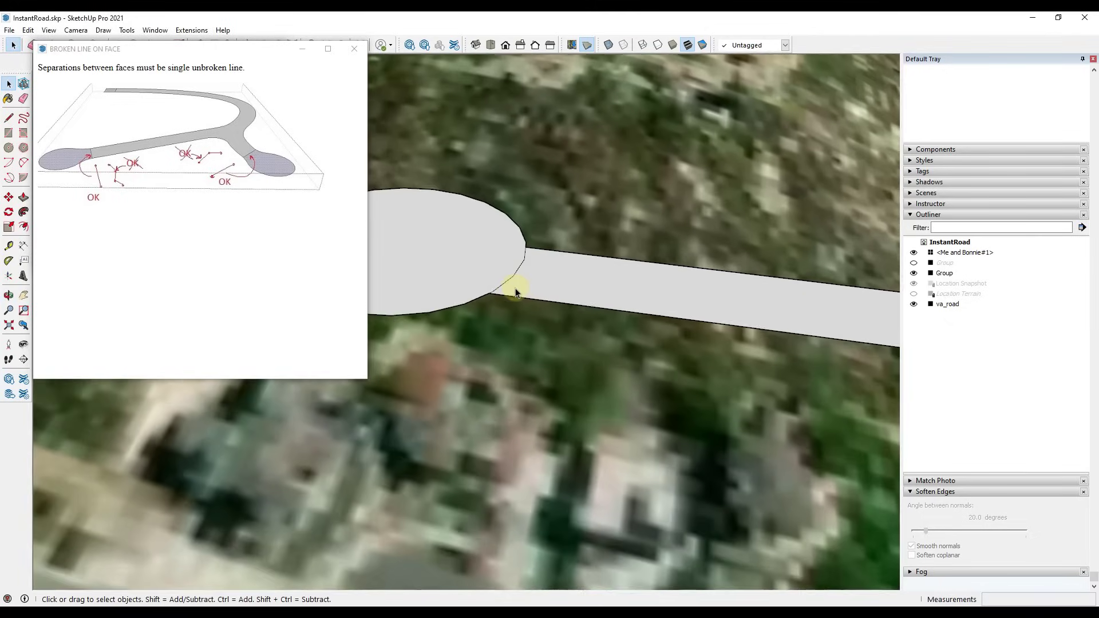
double_click(510, 276)
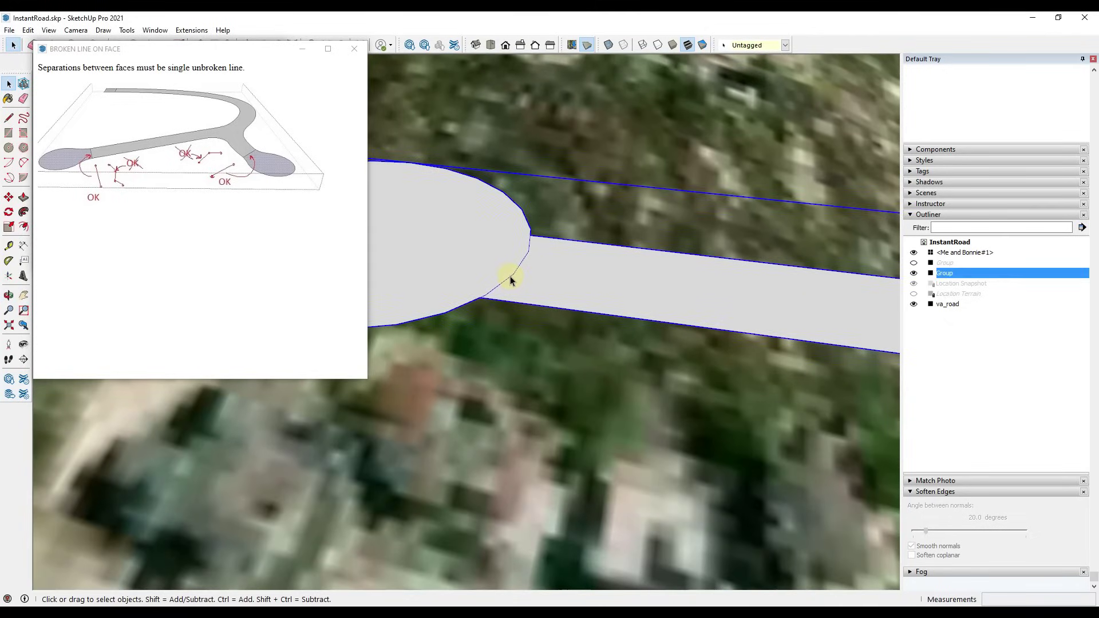
scroll(513, 274, "up", 2)
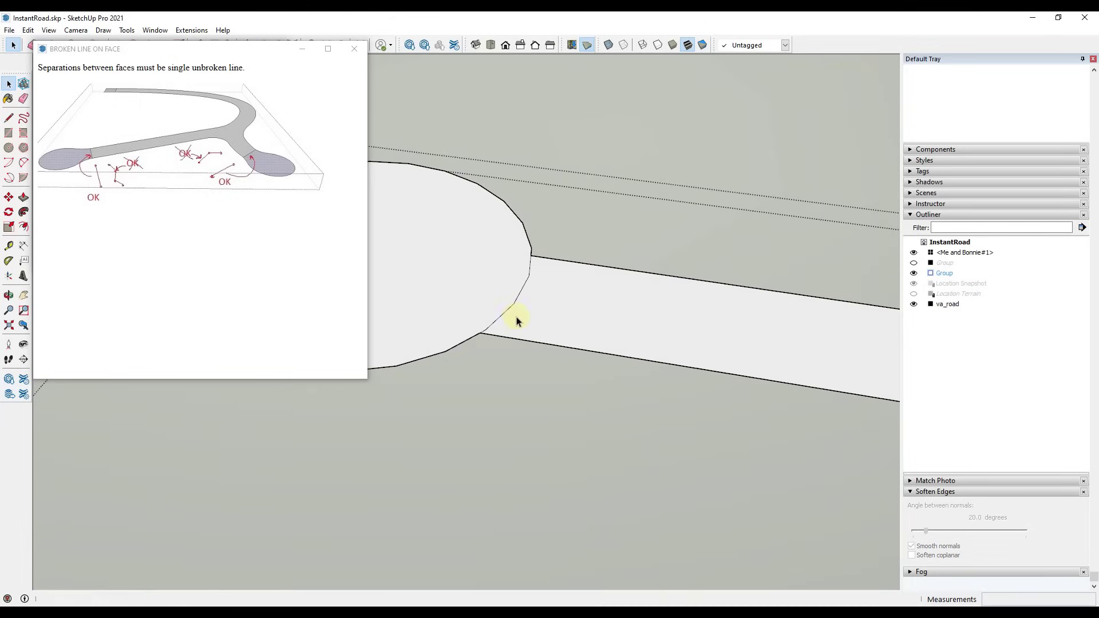
key("l")
left_click(480, 332)
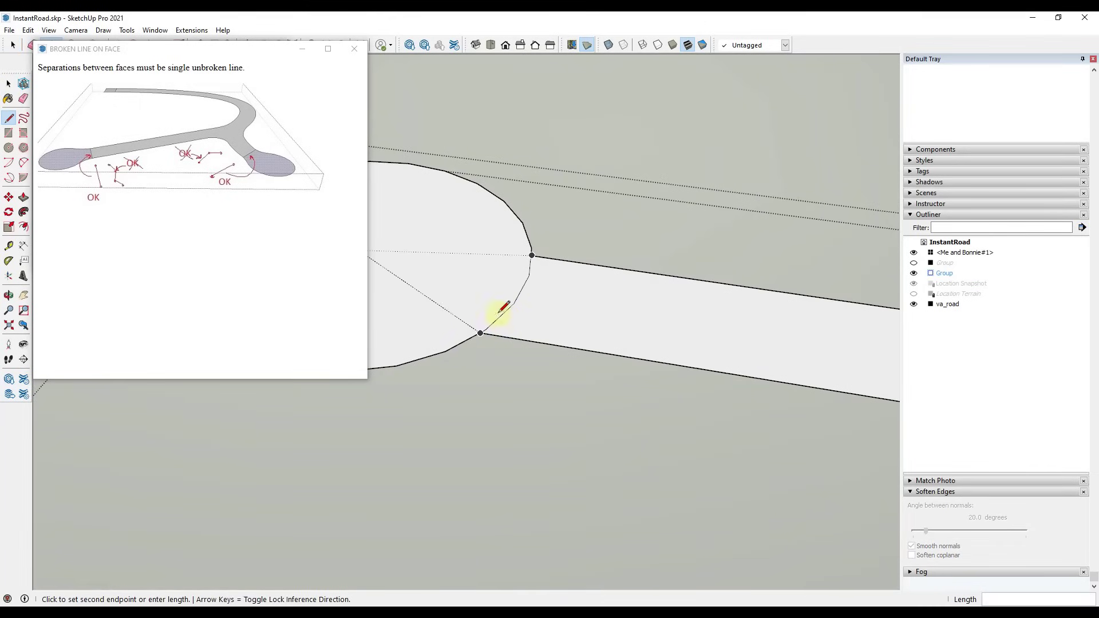
left_click(532, 255)
key("e")
left_click(529, 279)
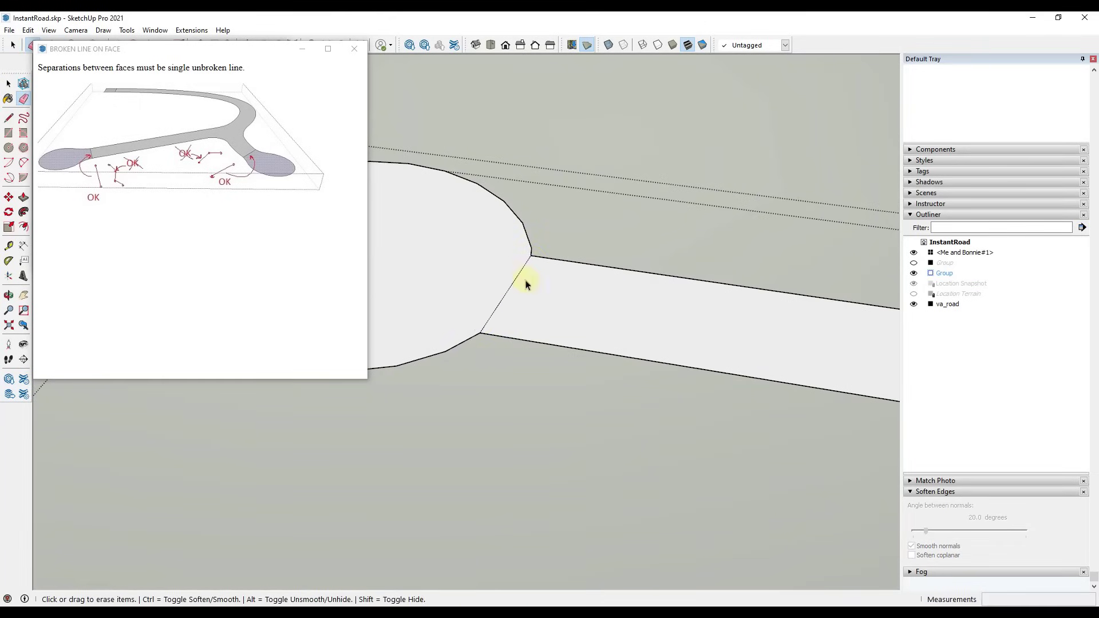
Close the group and the broken-line warning, make the road from the corrected outline and terrain, and dismiss the quantity takeoff report.
key("space")
scroll(556, 238, "down", 8)
left_click(579, 188)
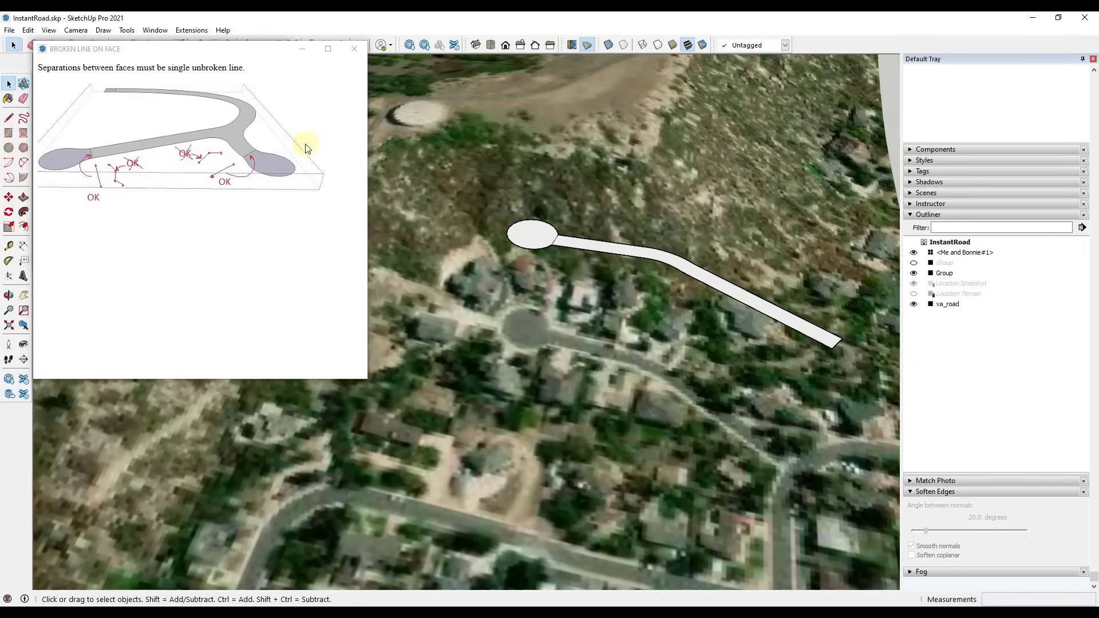
left_click(355, 49)
scroll(504, 201, "down", 3)
left_click_drag(499, 202, 719, 321)
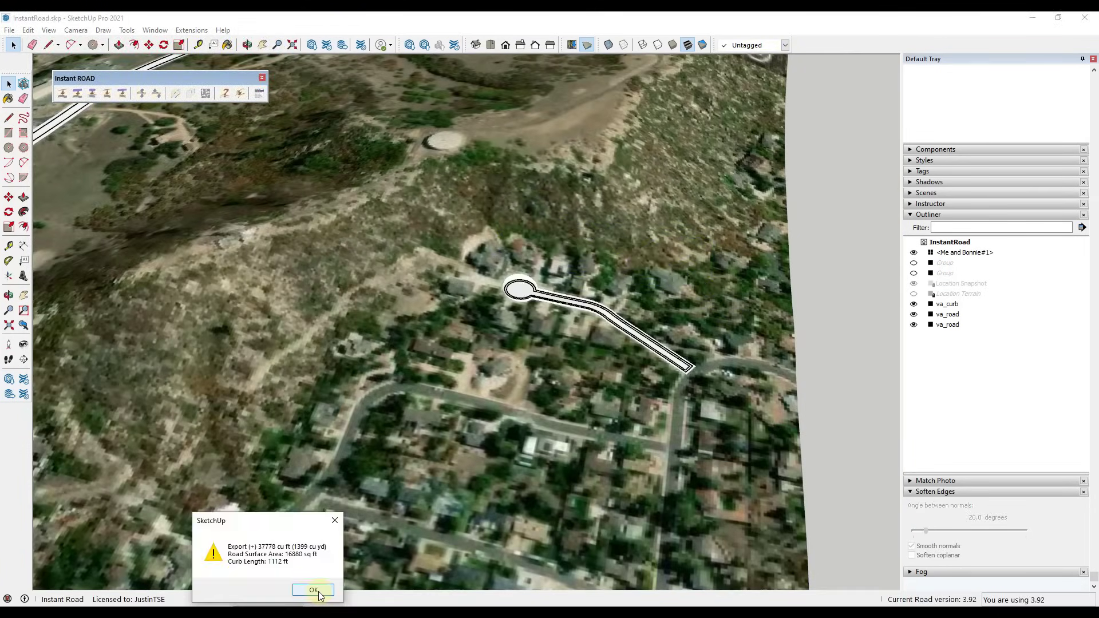
left_click(316, 592)
Examine the generated cul-de-sac, its curb and walk, and how its shoulders meet the terrain.
mouse_move(515, 429)
middle_mouse_down()
mouse_move(504, 349)
mouse_move(527, 263)
mouse_move(726, 246)
middle_mouse_up()
scroll(496, 348, "up", 3)
key("space")
scroll(307, 245, "up", 8)
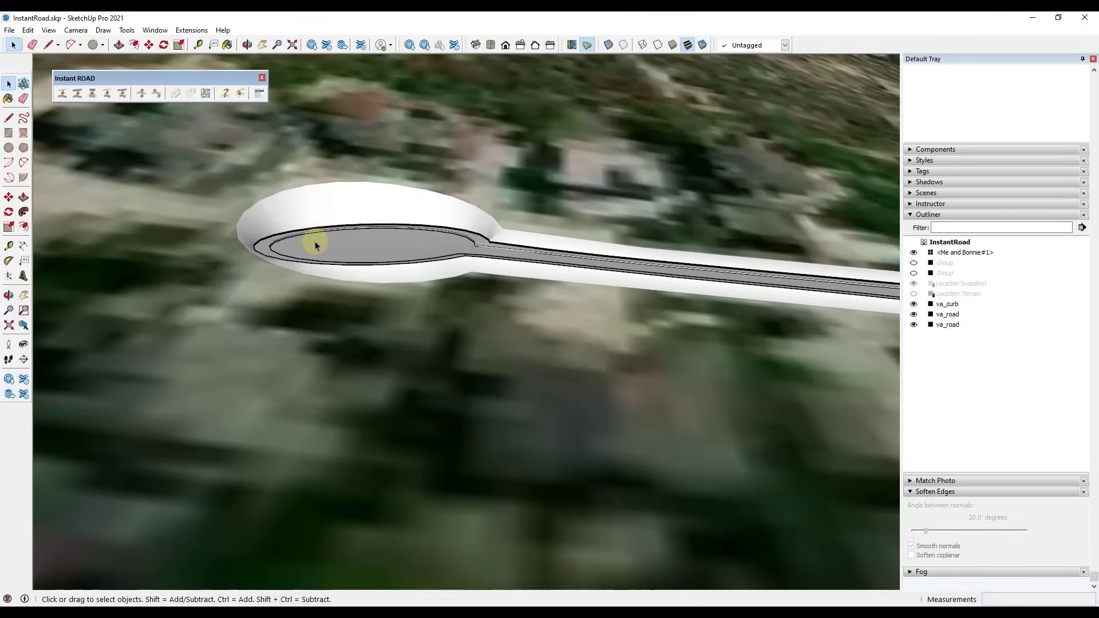
middle_click_drag(315, 245, 236, 258)
middle_click_drag(450, 269, 268, 247)
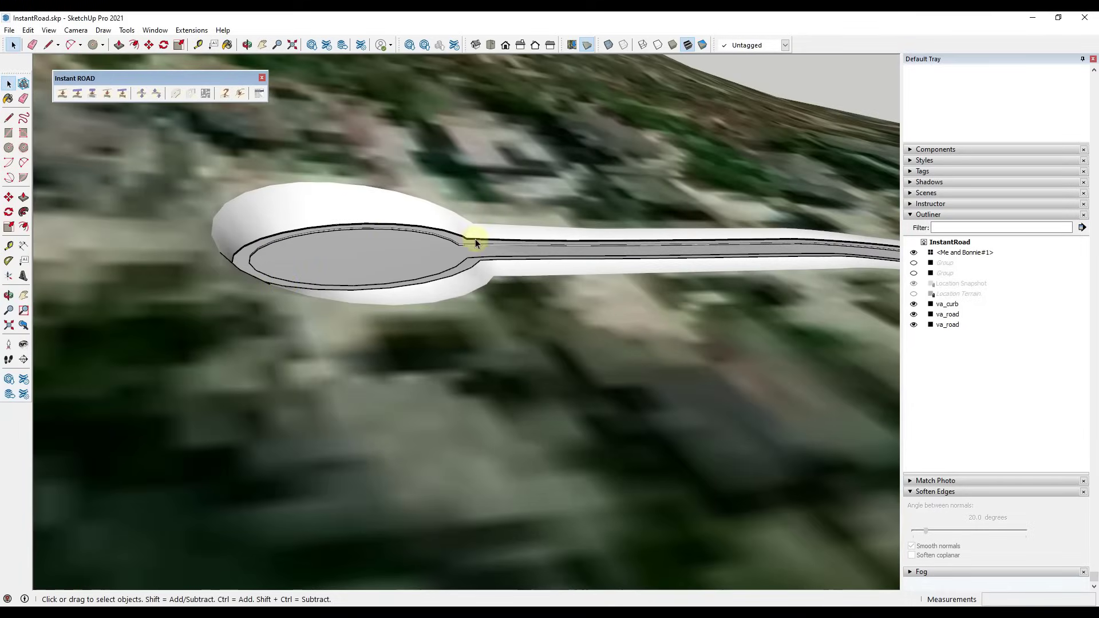
scroll(471, 271, "down", 2)
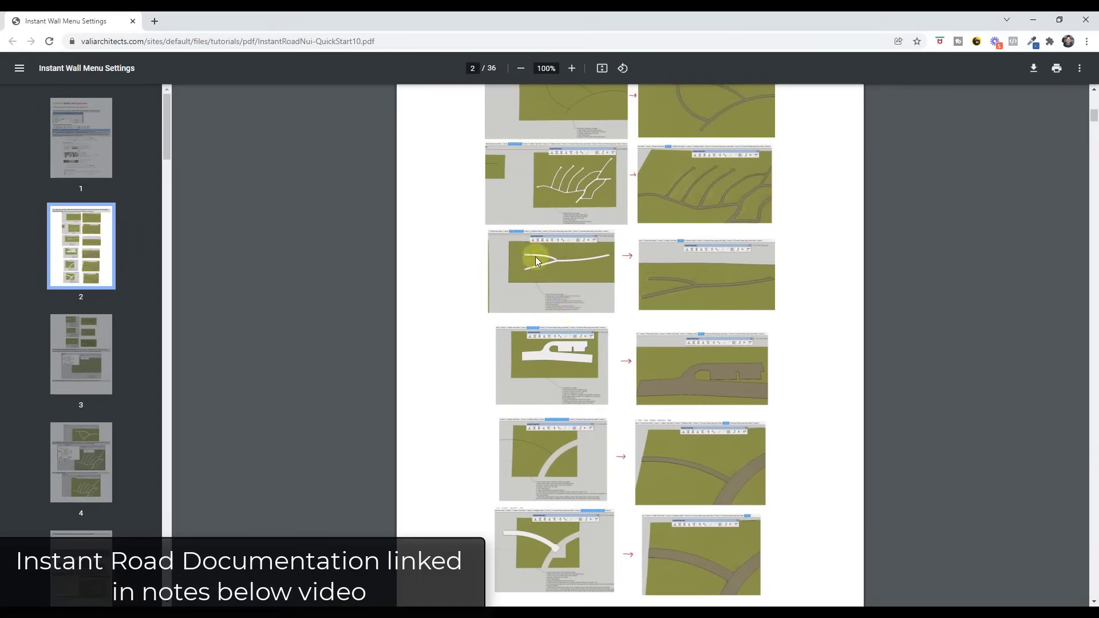
Switch to the Instant Road quick start PDF in the browser and review its example road layouts.
scroll(607, 359, "up", 10)
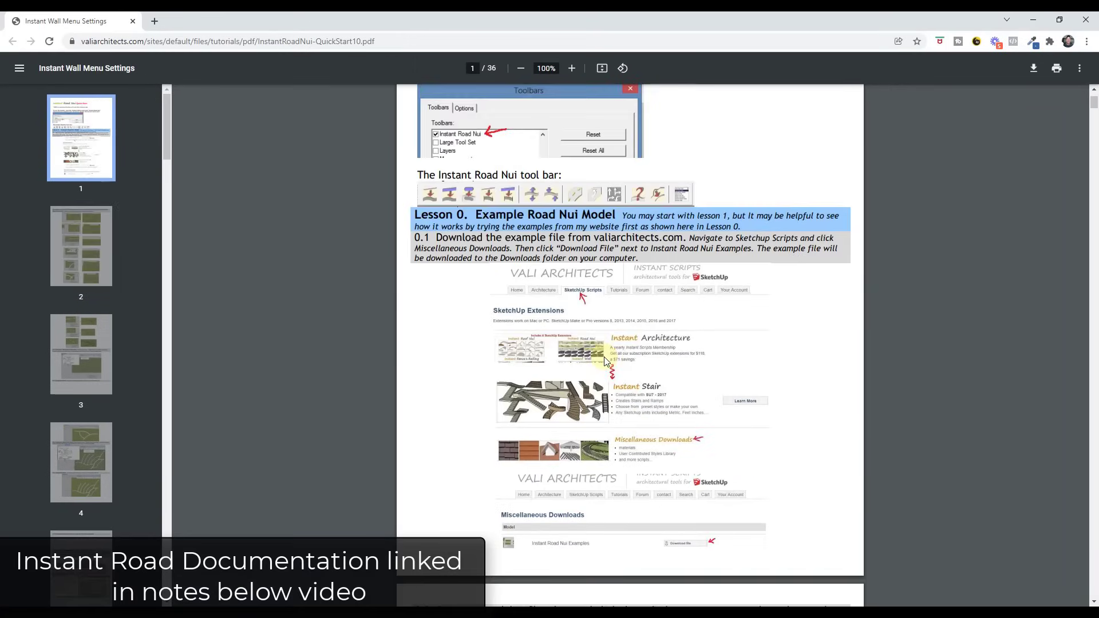
scroll(598, 355, "down", 10)
scroll(643, 347, "down", 20)
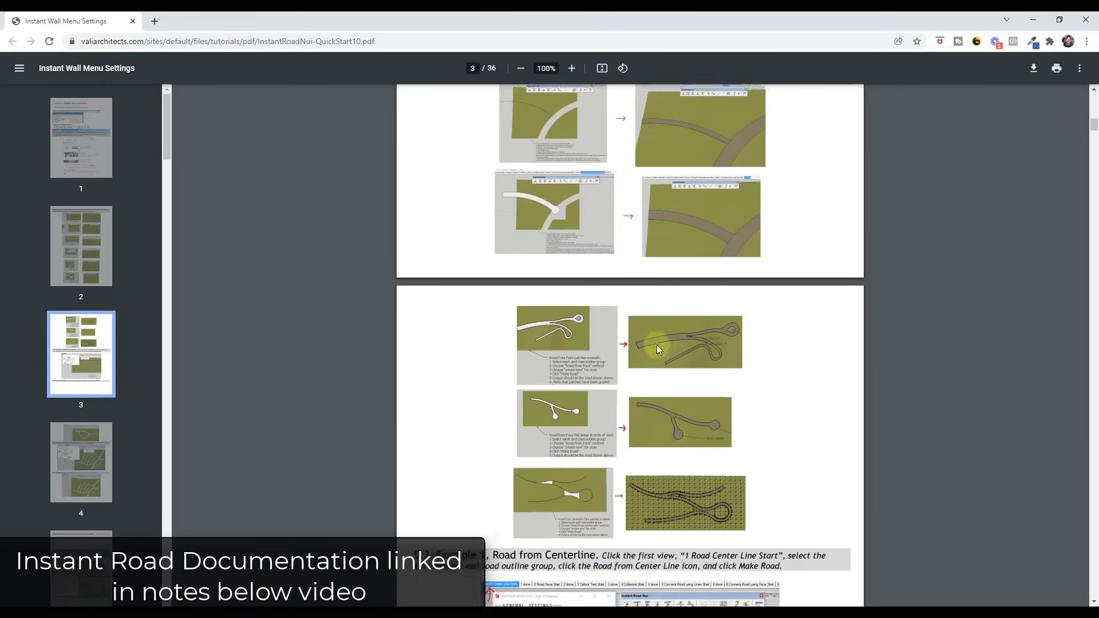
scroll(649, 357, "down", 15)
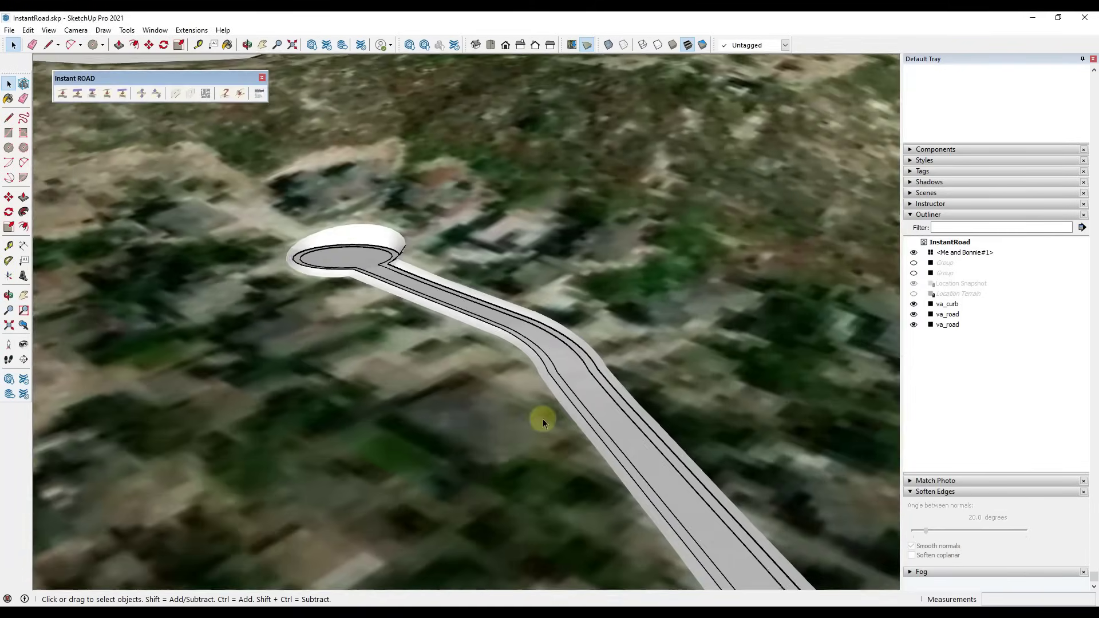
Return to the SketchUp model and examine how the cul-de-sac road follows the slope down to its lower end.
middle_click_drag(542, 418, 609, 434)
scroll(529, 406, "up", 3)
scroll(529, 405, "up", 1)
scroll(609, 434, "down", 3)
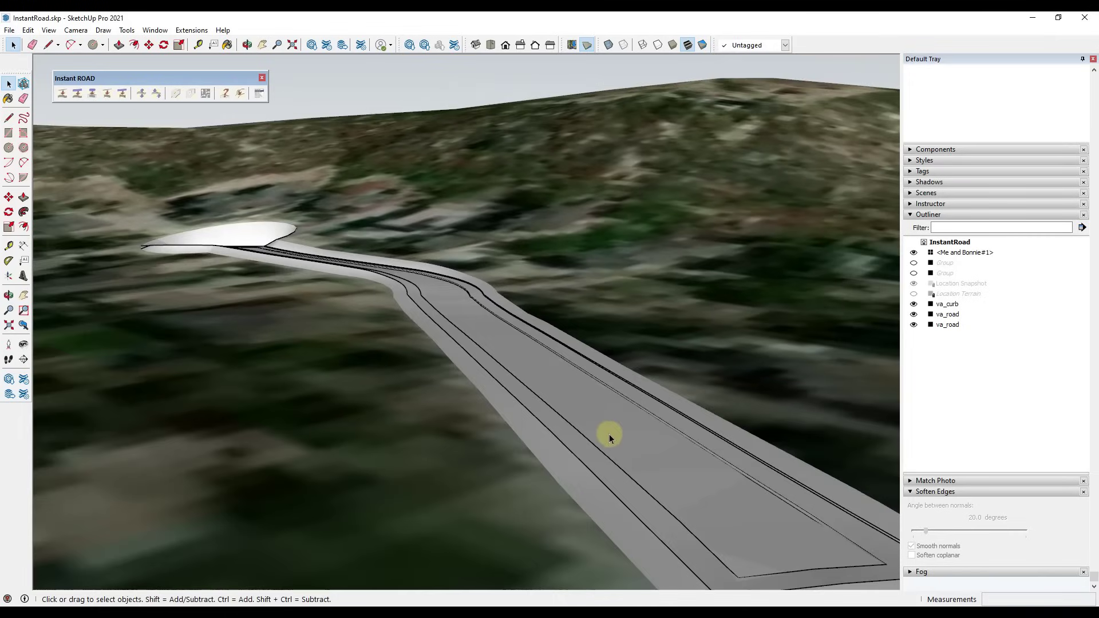
scroll(599, 424, "down", 2)
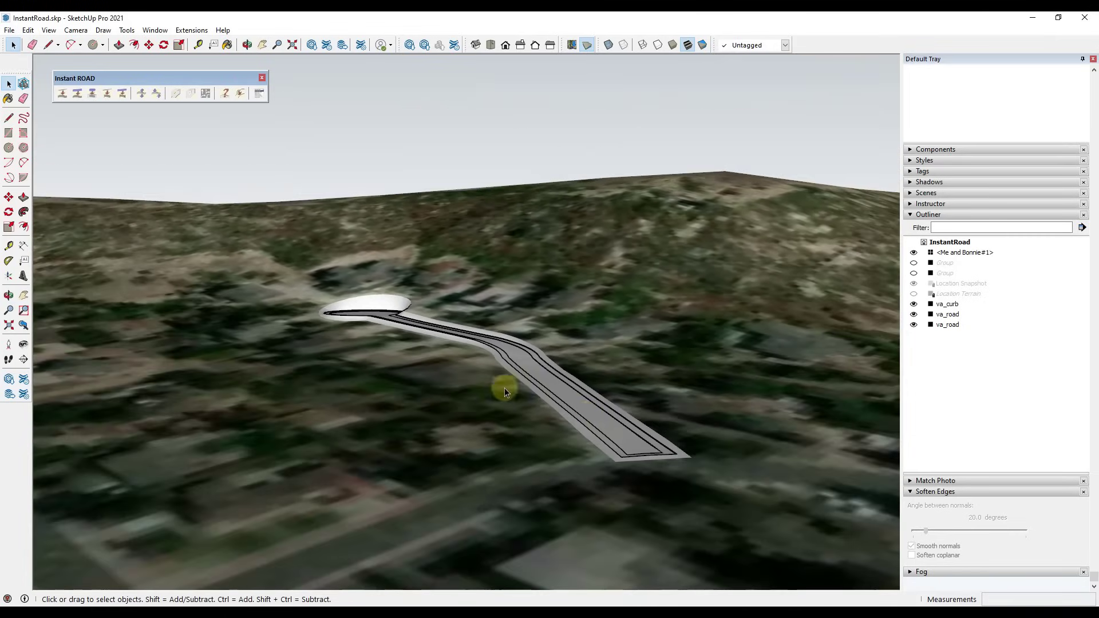
middle_click_drag(503, 386, 448, 506)
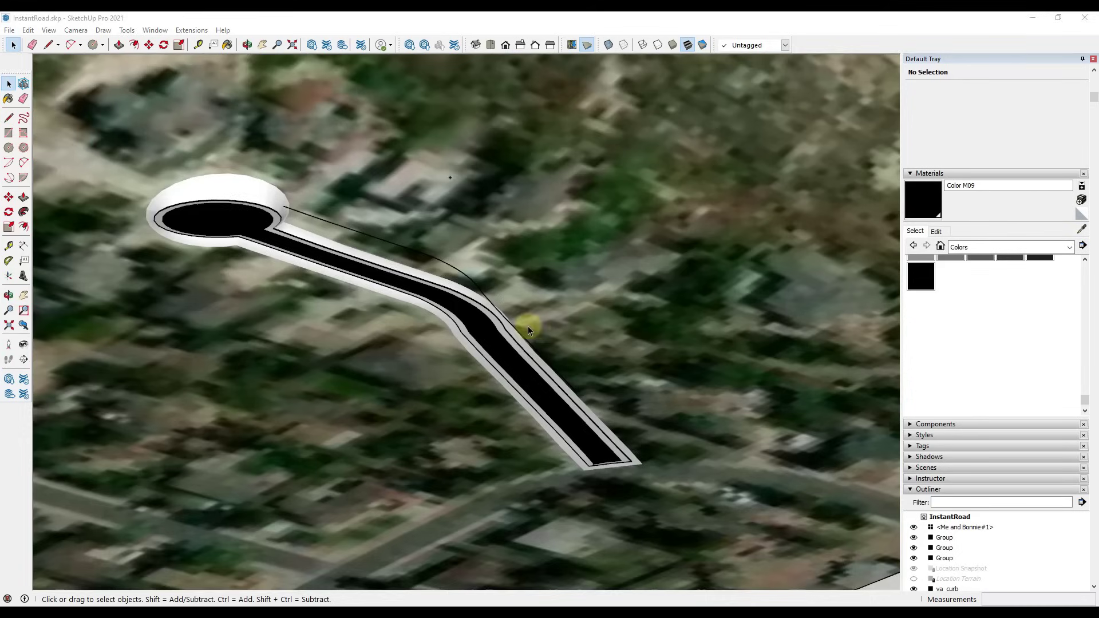
Turn on hidden geometry and open the cul-de-sac road surface group to examine the faces that make up the pavement.
middle_click_drag(527, 325, 628, 285)
left_click(510, 322)
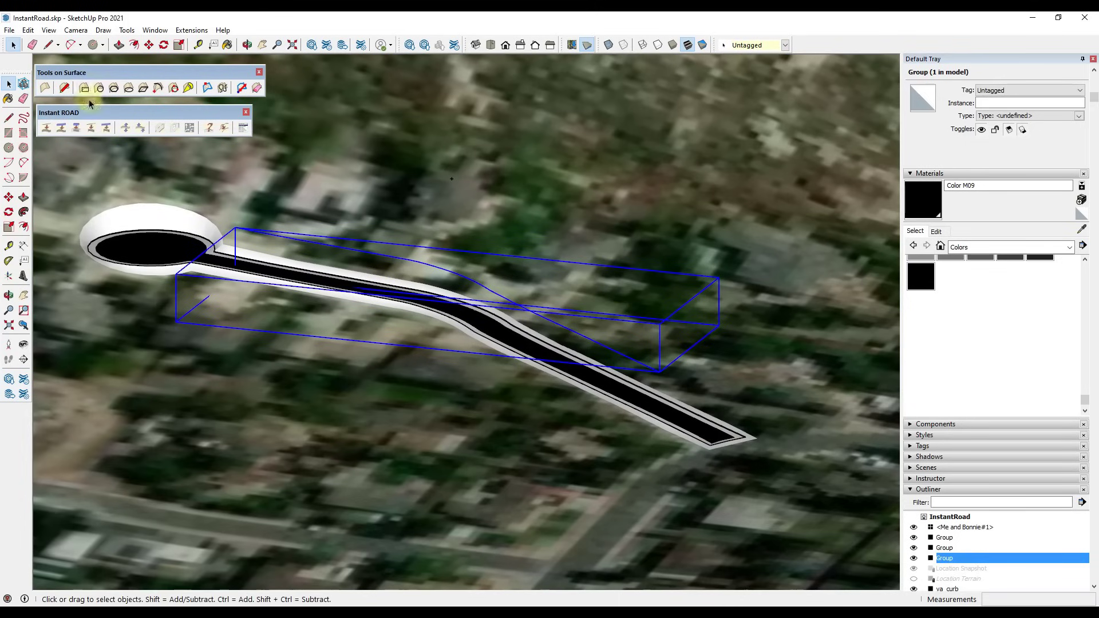
scroll(601, 389, "up", 5)
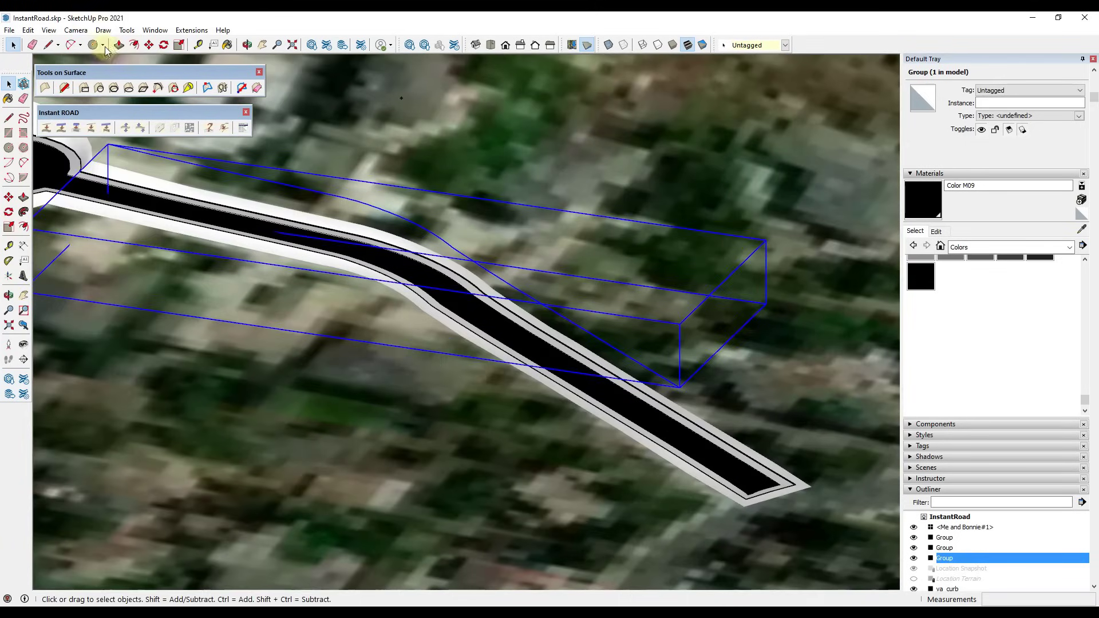
left_click(48, 30)
left_click(71, 72)
scroll(658, 404, "up", 6)
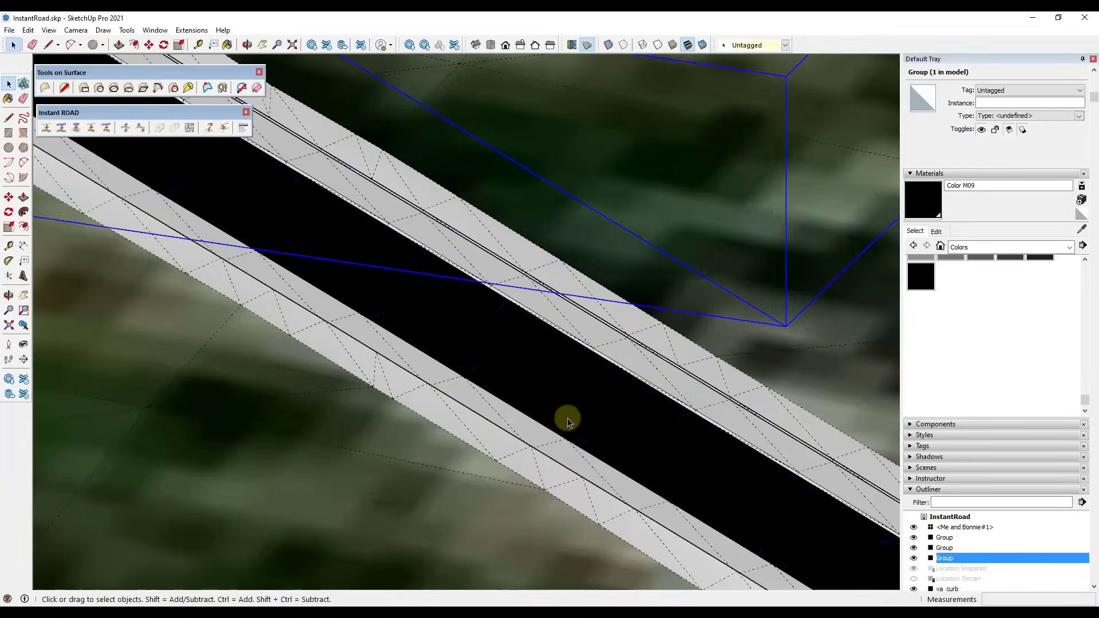
double_click(563, 407)
scroll(563, 383, "down", 6)
middle_click_drag(515, 349, 532, 393)
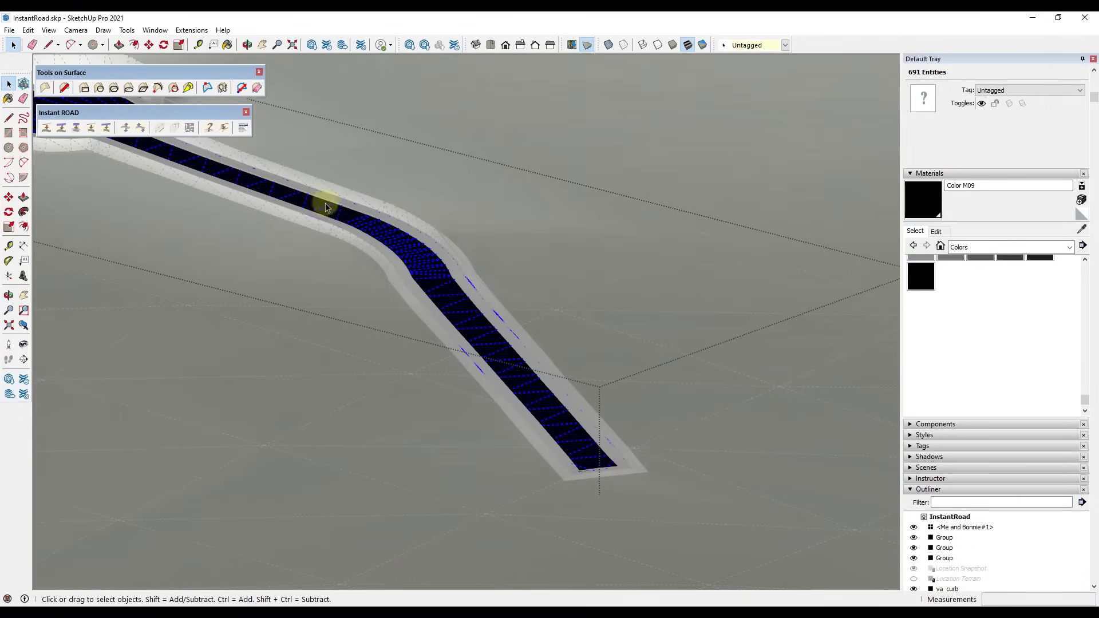
Close the road surface group and turn hidden geometry off.
left_click(492, 241)
middle_click_drag(492, 241, 506, 229)
left_click(50, 32)
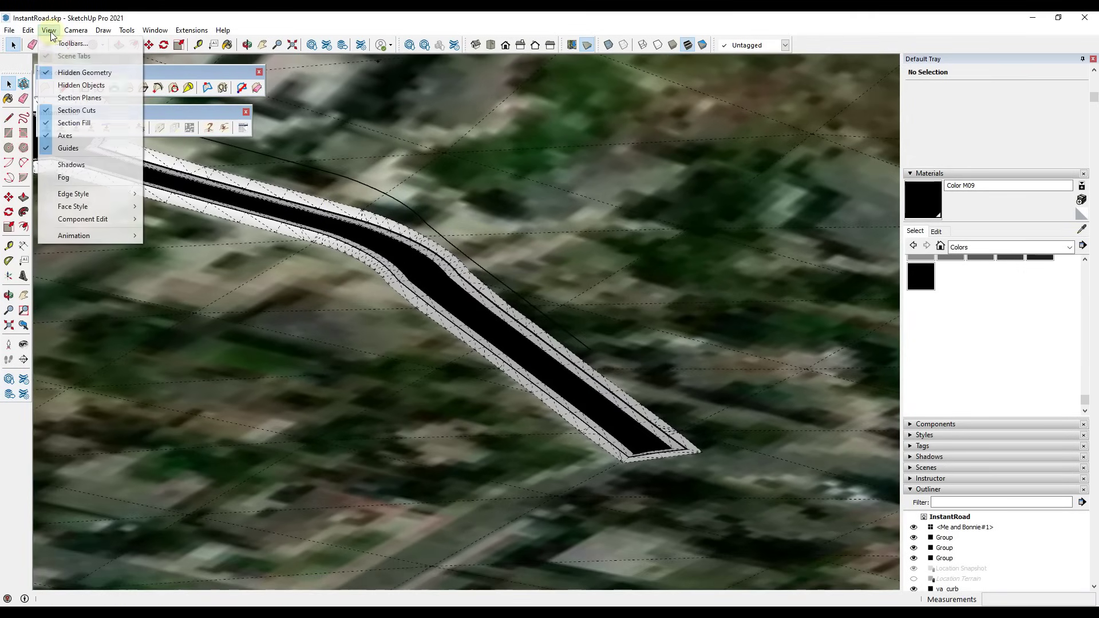
left_click(64, 72)
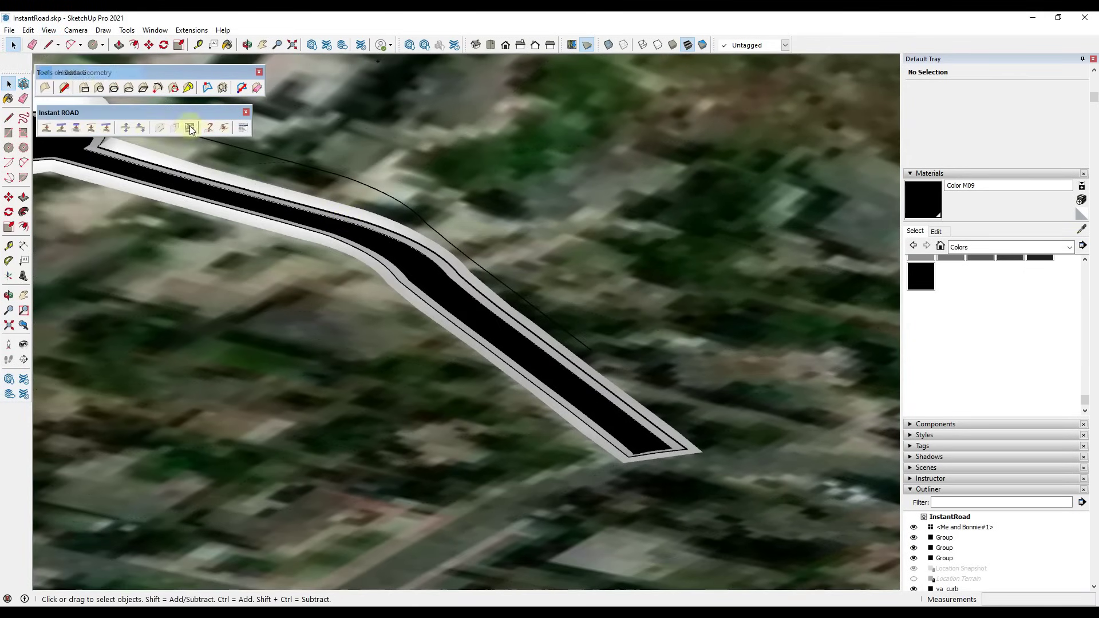
Select the line group together with the cul-de-sac road surface and set up road striping with the 2 Lanes_1 preset.
middle_click_drag(345, 219, 387, 201)
left_click(387, 201)
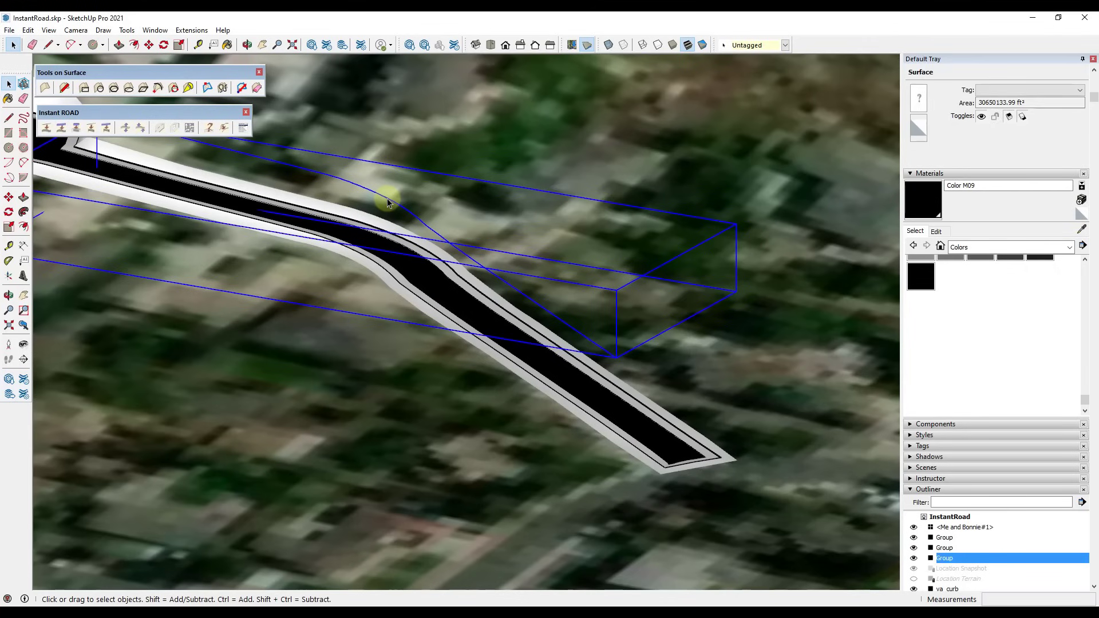
left_click(676, 446, "shift")
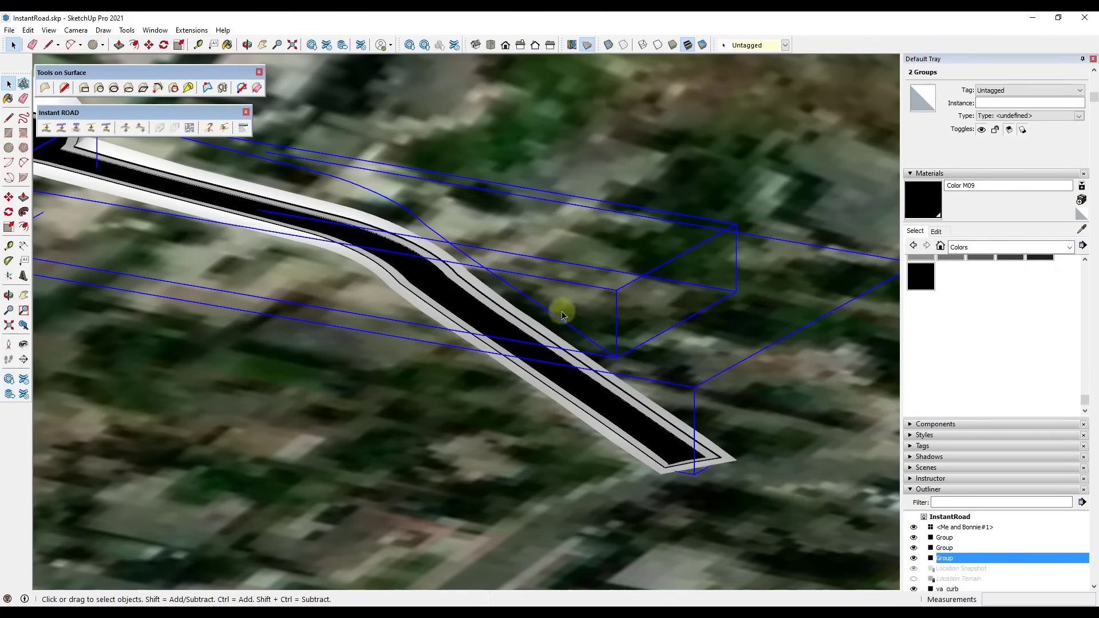
middle_click_drag(533, 299, 534, 317)
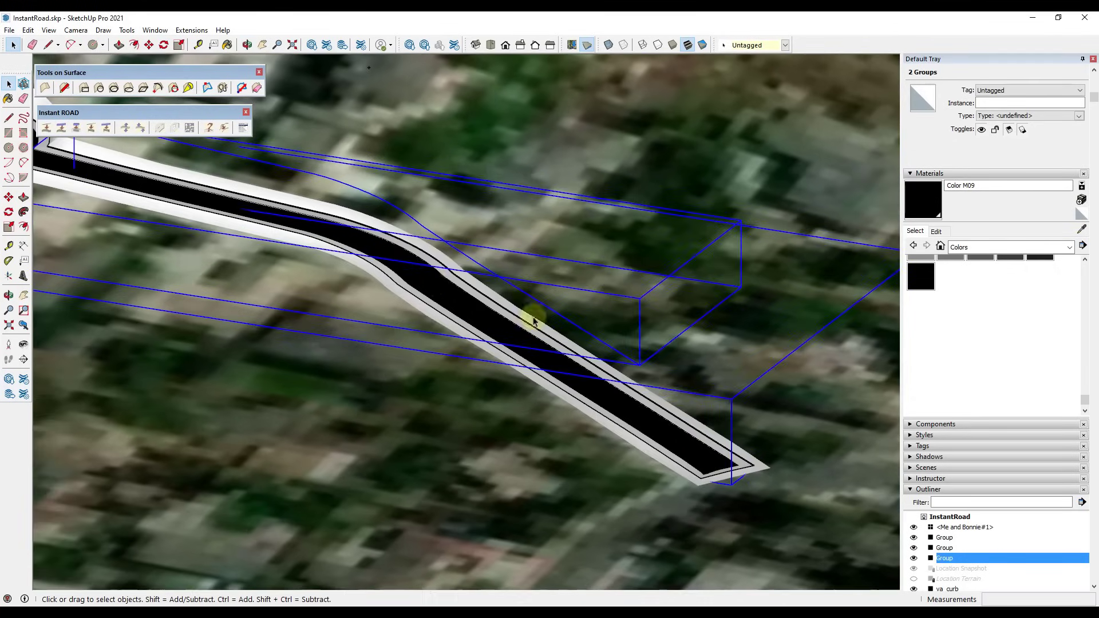
left_click(160, 128)
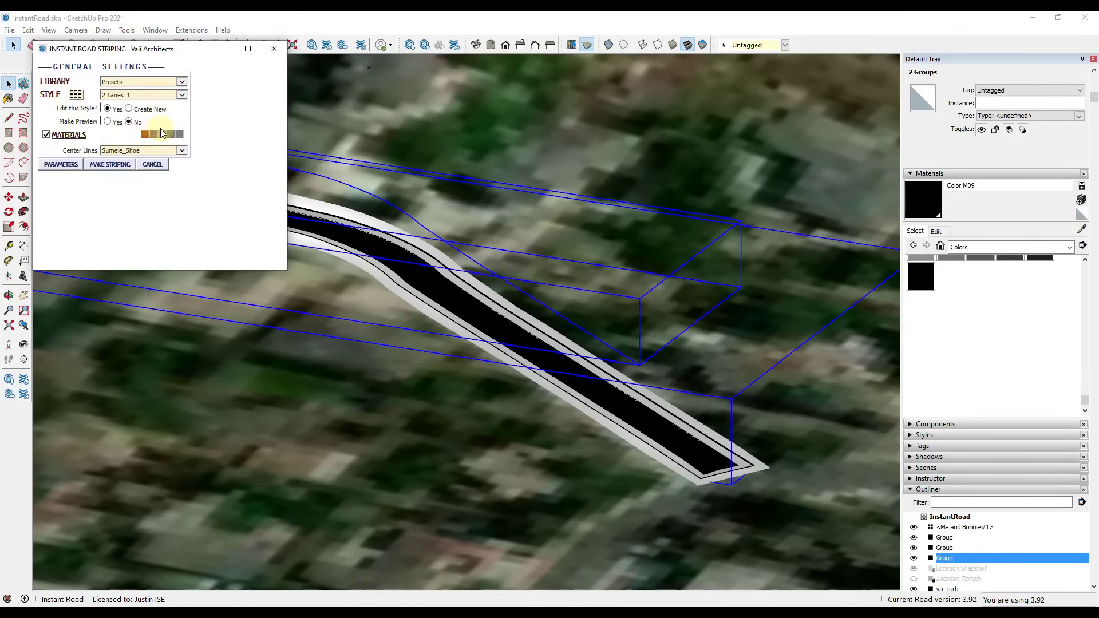
left_click(133, 82)
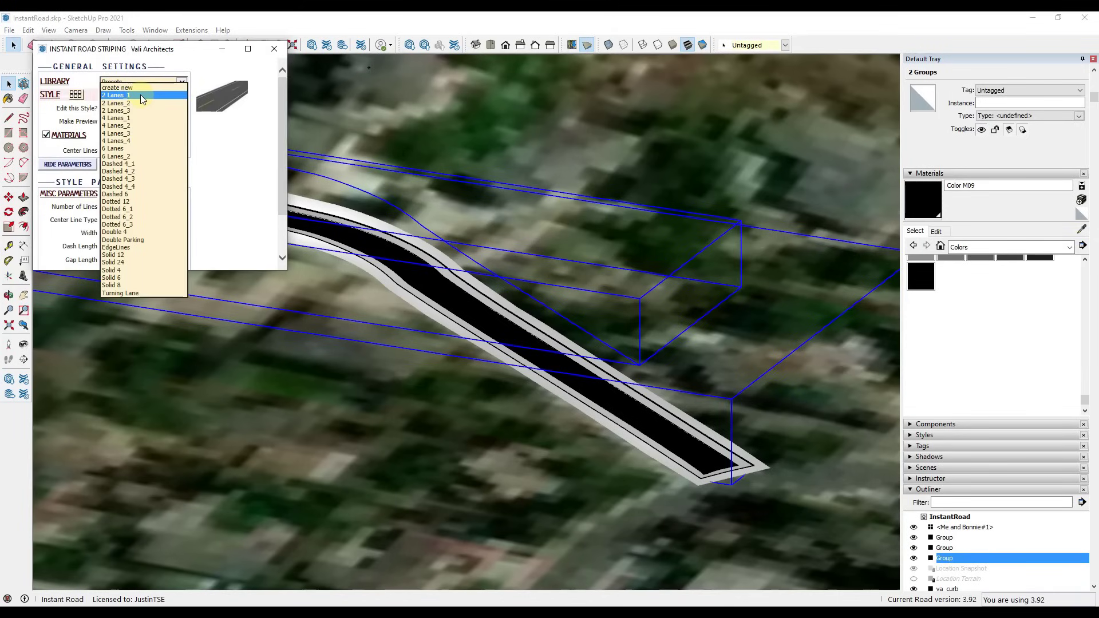
left_click(139, 94)
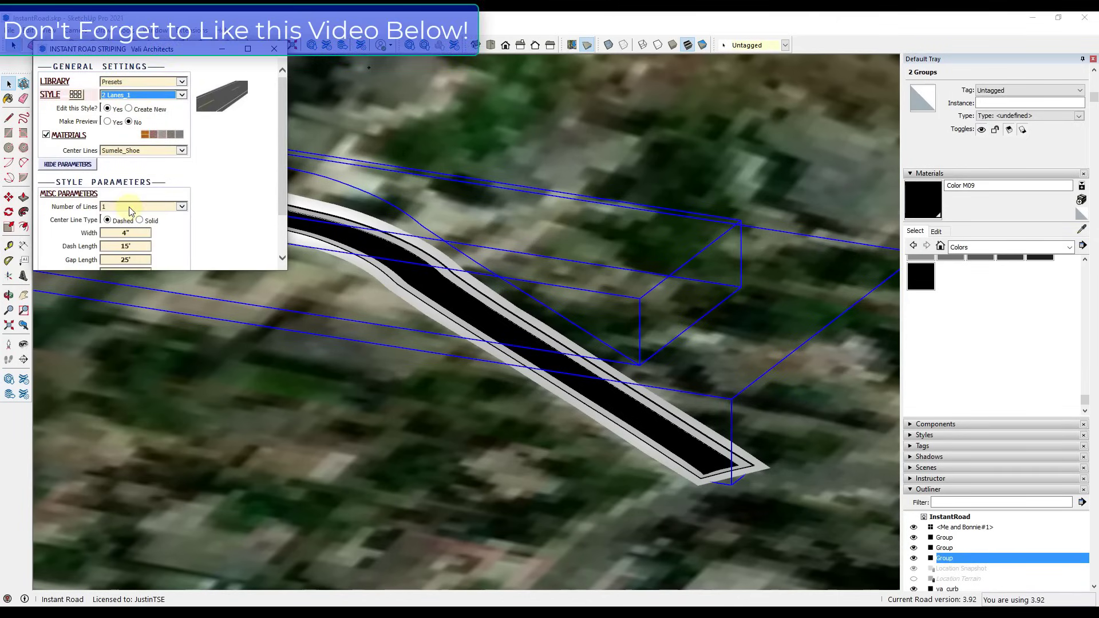
scroll(114, 200, "down", 1)
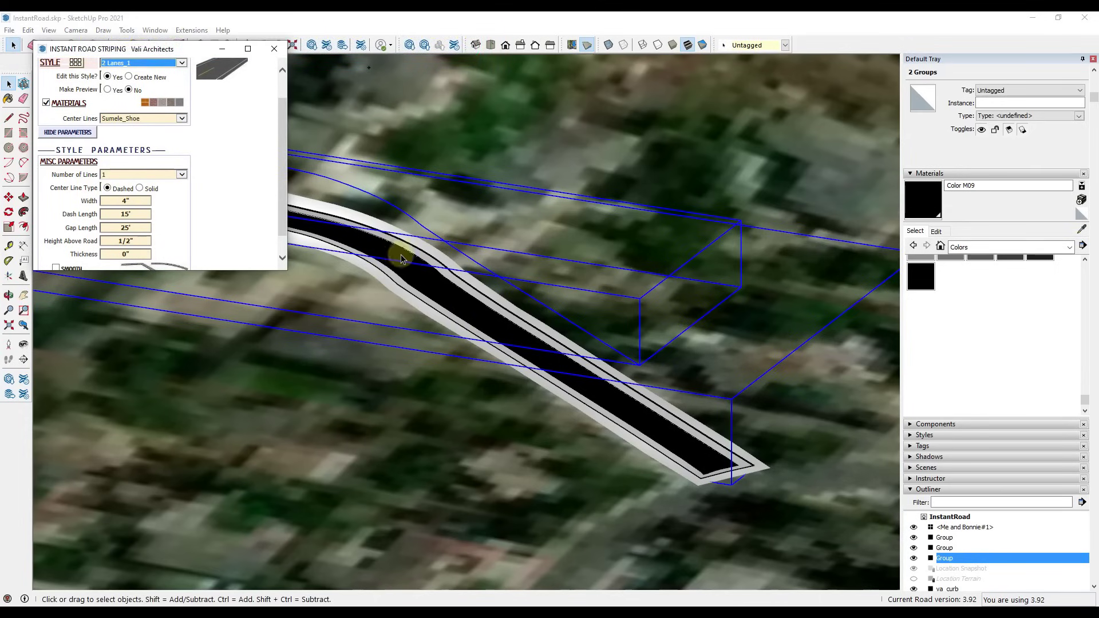
Review the striping parameters for the single dashed center line and make the striping on the cul-de-sac road.
middle_click_drag(401, 255, 430, 299)
scroll(490, 309, "down", 2)
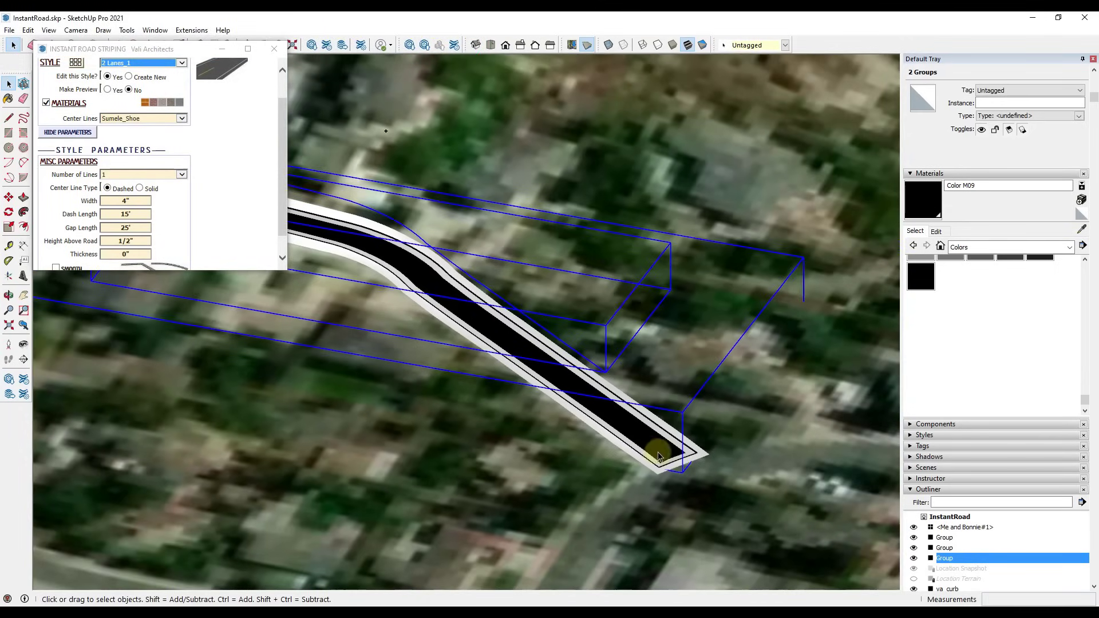
middle_click_drag(658, 456, 482, 324)
scroll(465, 320, "up", 4)
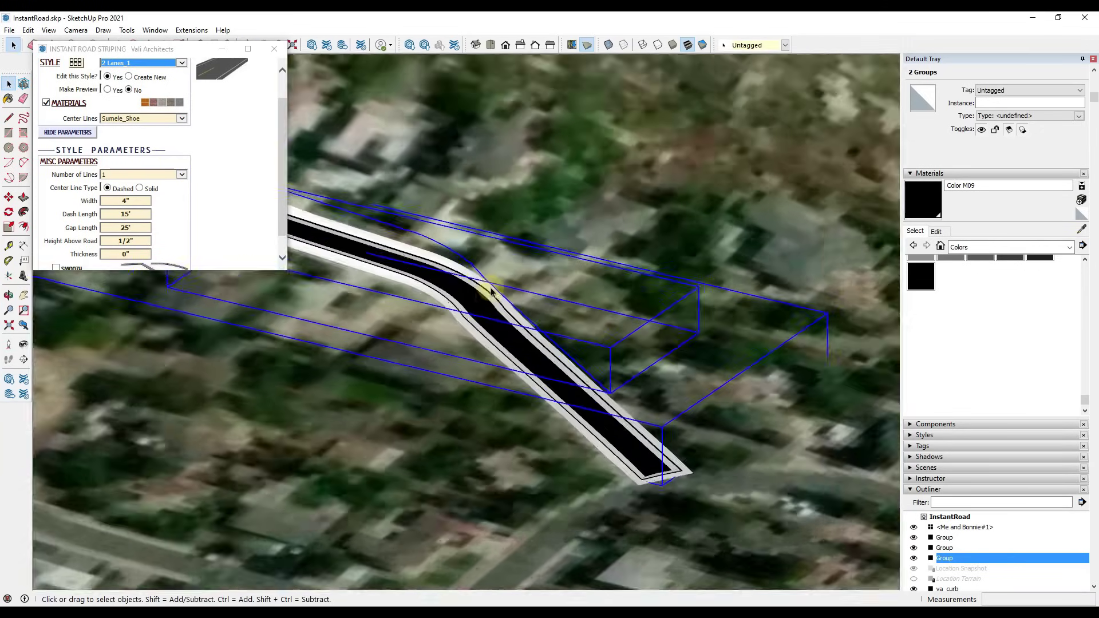
scroll(239, 173, "down", 1)
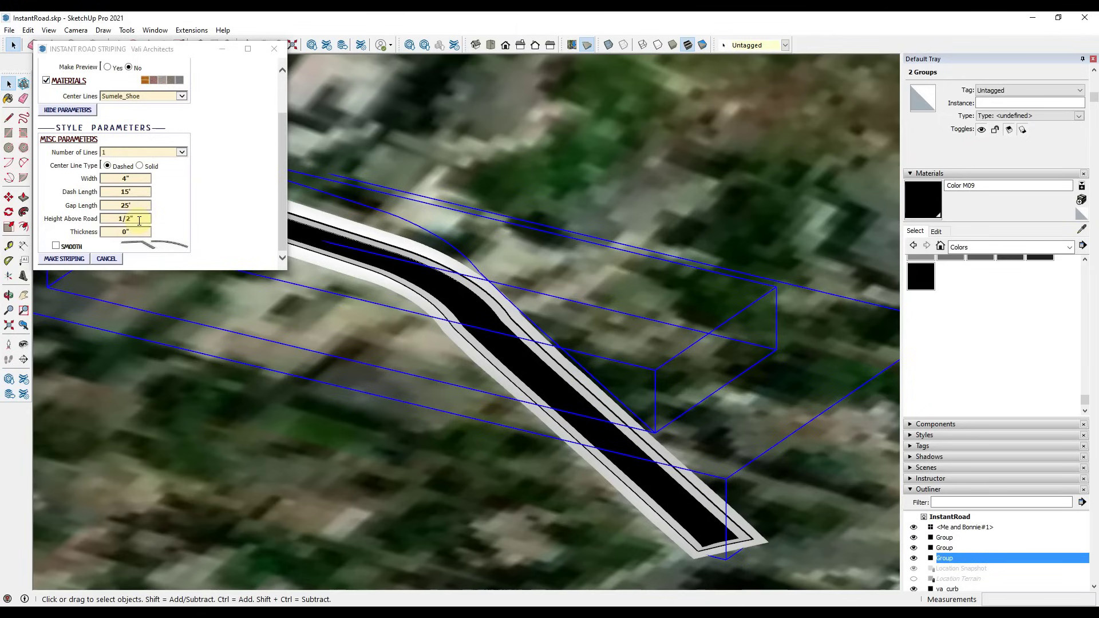
scroll(139, 220, "up", 2)
scroll(183, 178, "down", 2)
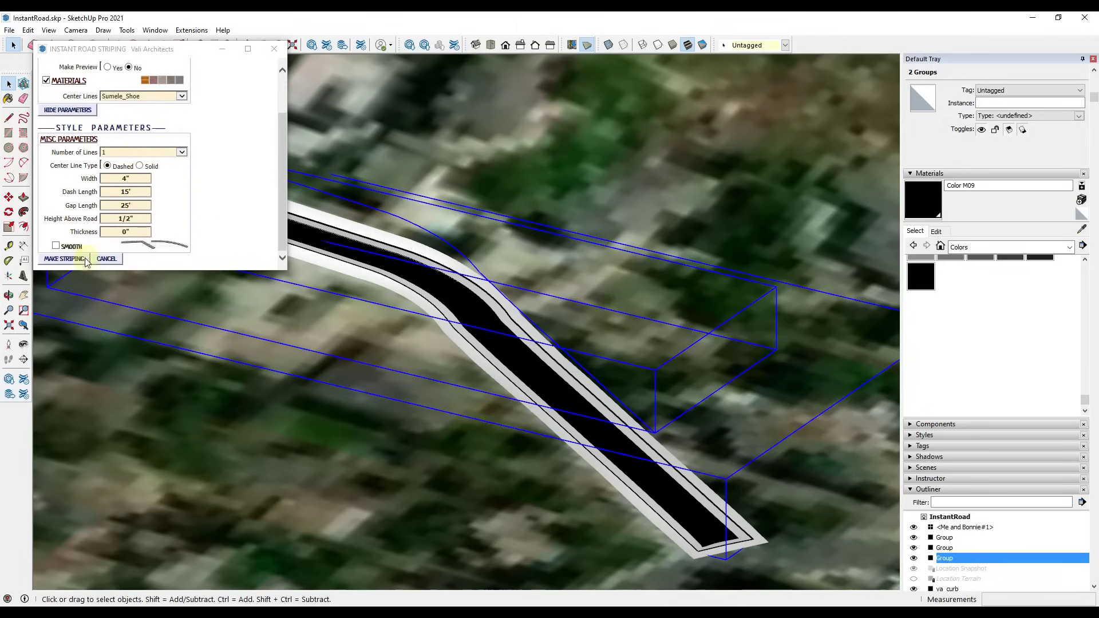
left_click(65, 260)
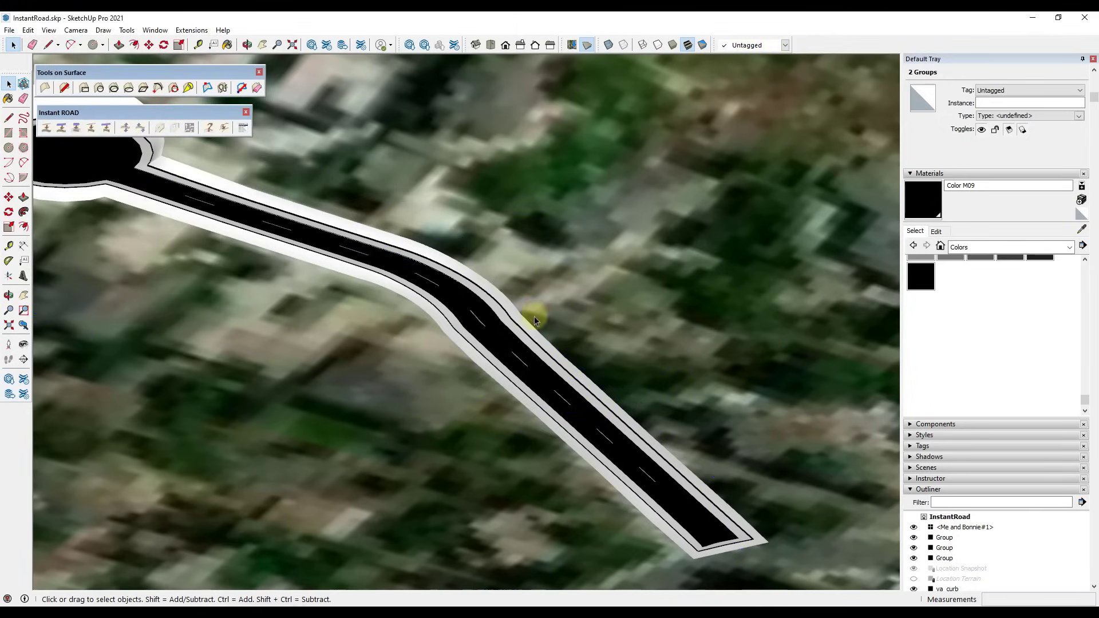
Examine how the dashed center line follows the cul-de-sac road around its bend and down to its lower end.
scroll(534, 397, "up", 5)
middle_click_drag(577, 425, 443, 323)
scroll(443, 323, "down", 5)
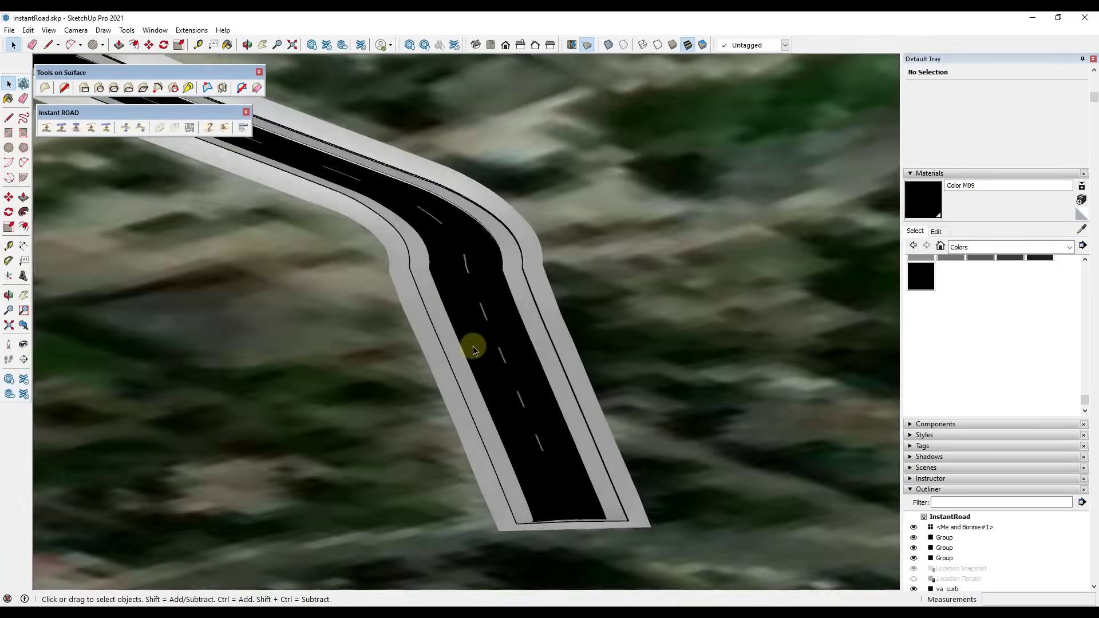
scroll(483, 236, "down", 6)
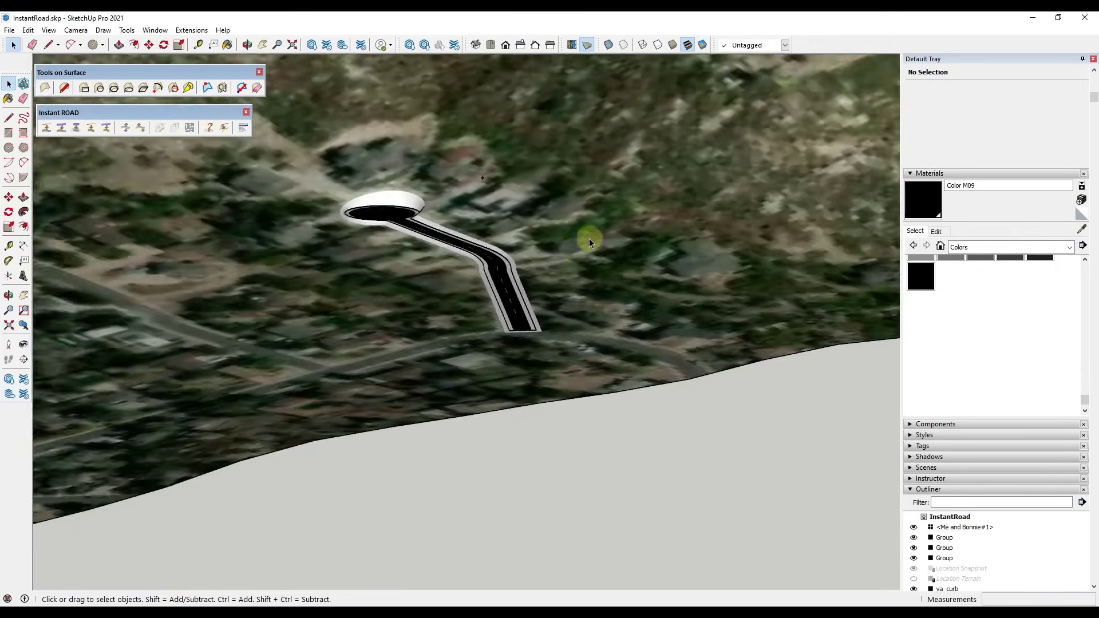
Open the other curved road's surface group, paint its pavement with the black Color M09 material, and close the group.
scroll(139, 304, "up", 6)
middle_click_drag(222, 324, 448, 313)
double_click(467, 309)
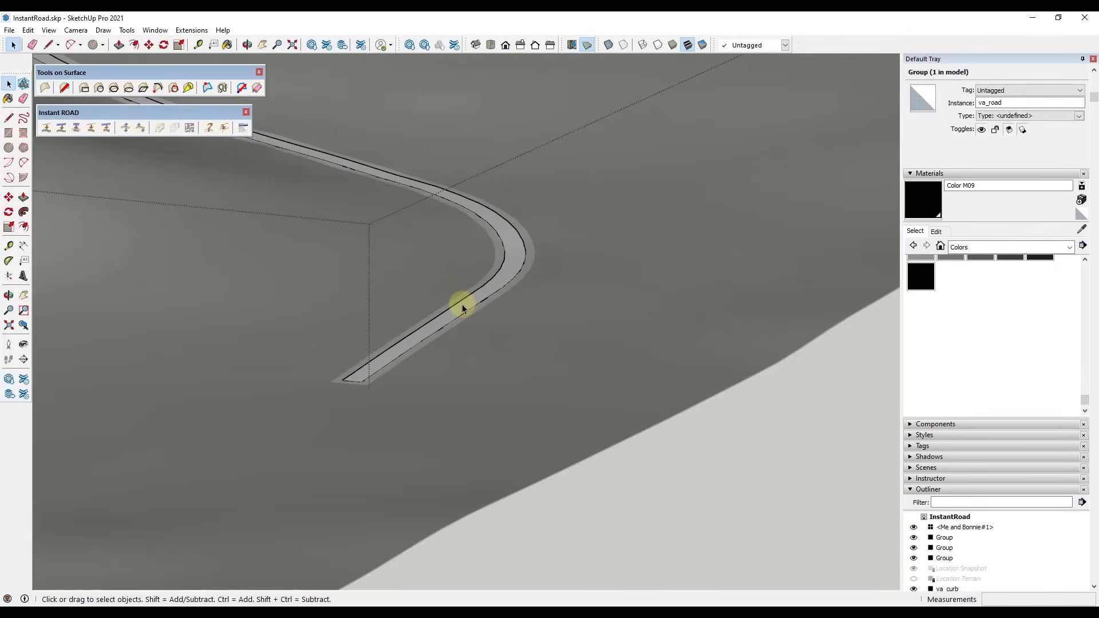
left_click(465, 306)
left_click(921, 205)
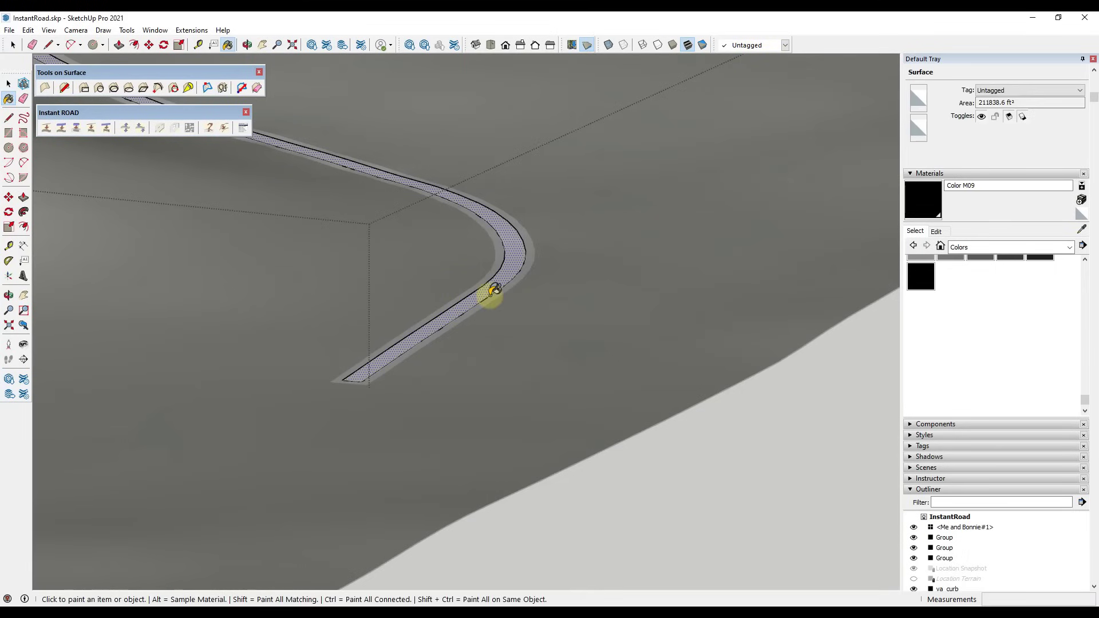
left_click(496, 282)
key("space")
left_click(558, 287)
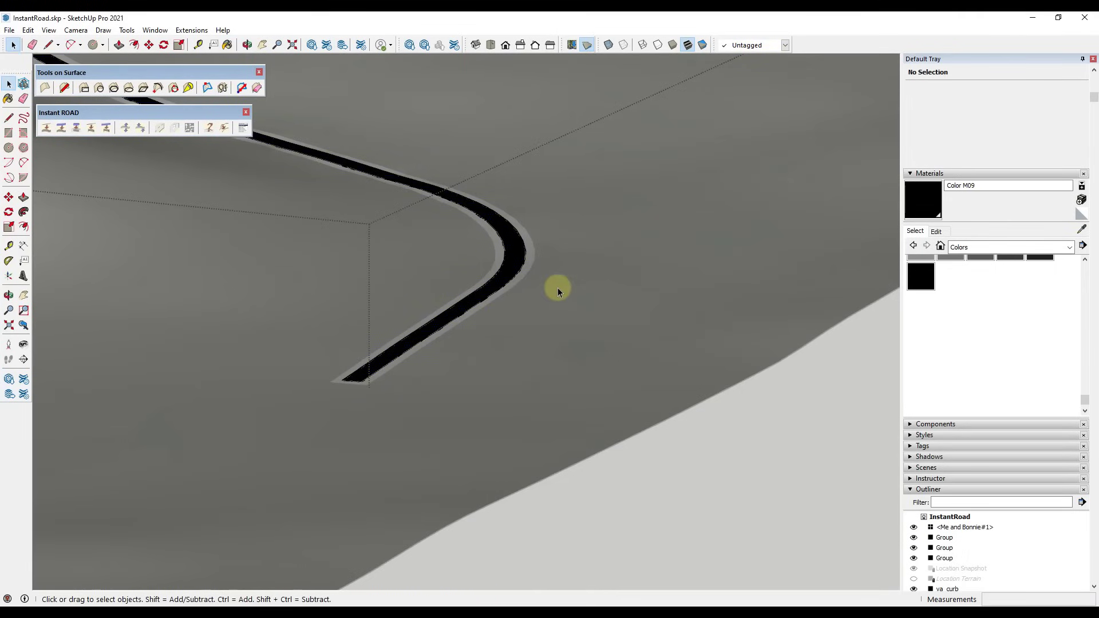
left_click(528, 291)
scroll(389, 281, "up", 3)
middle_click_drag(389, 283, 393, 311)
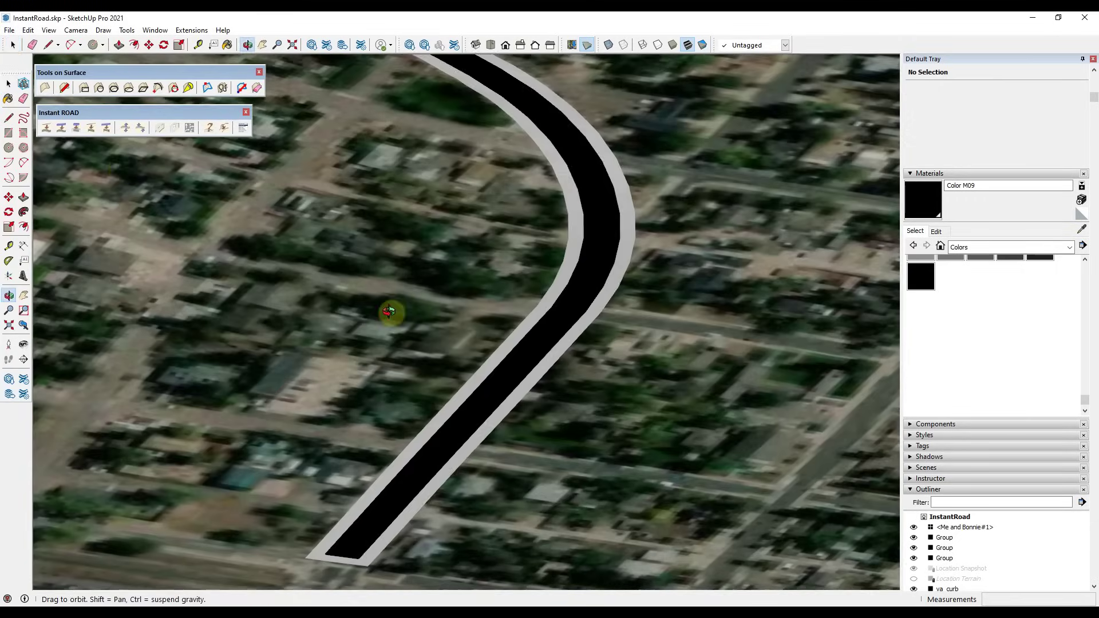
left_click(49, 91)
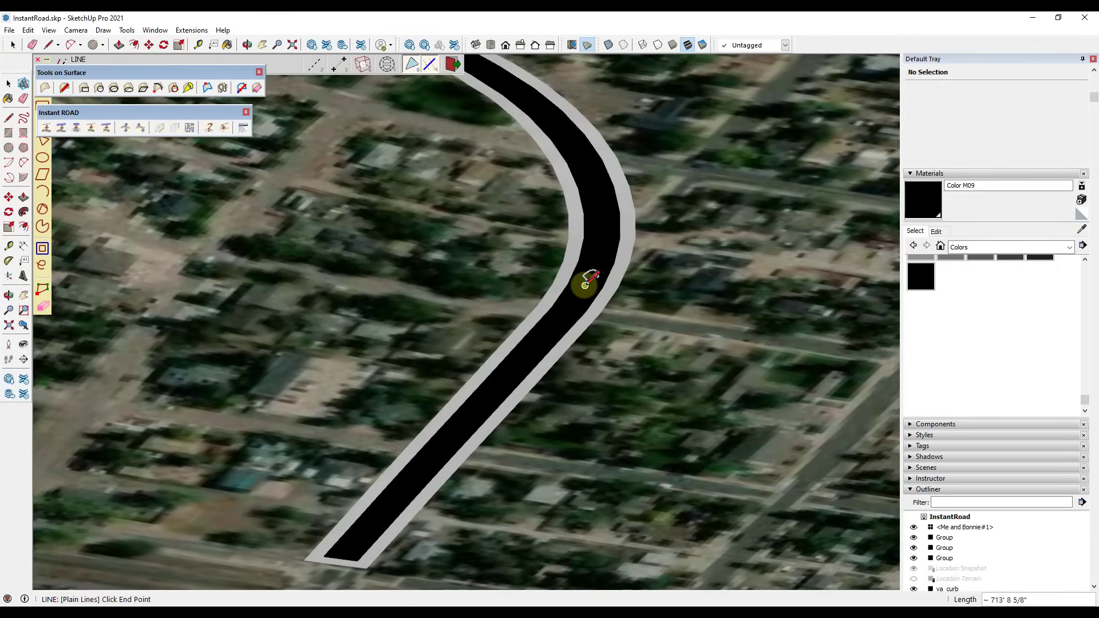
key("space")
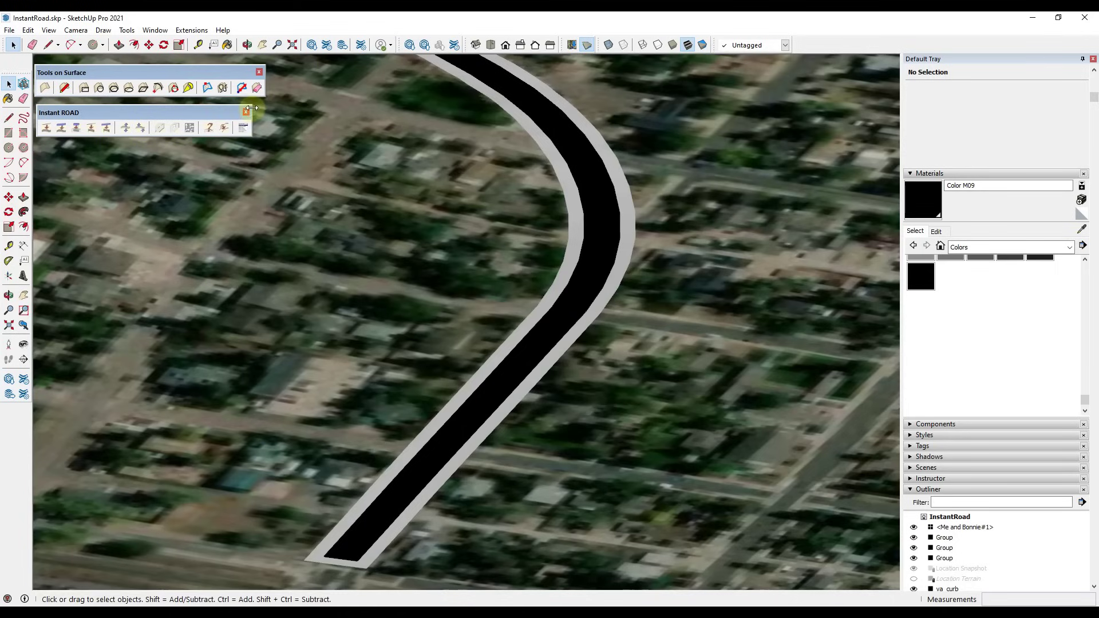
left_click(158, 88)
left_click(586, 166)
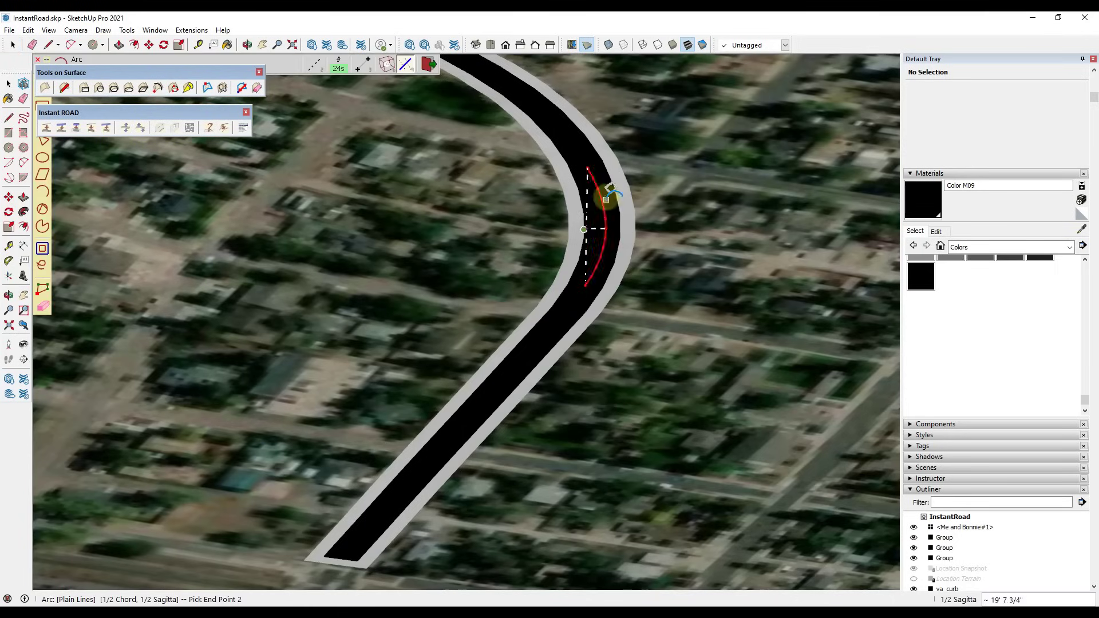
scroll(585, 166, "down", 2)
key("space")
left_click(599, 174)
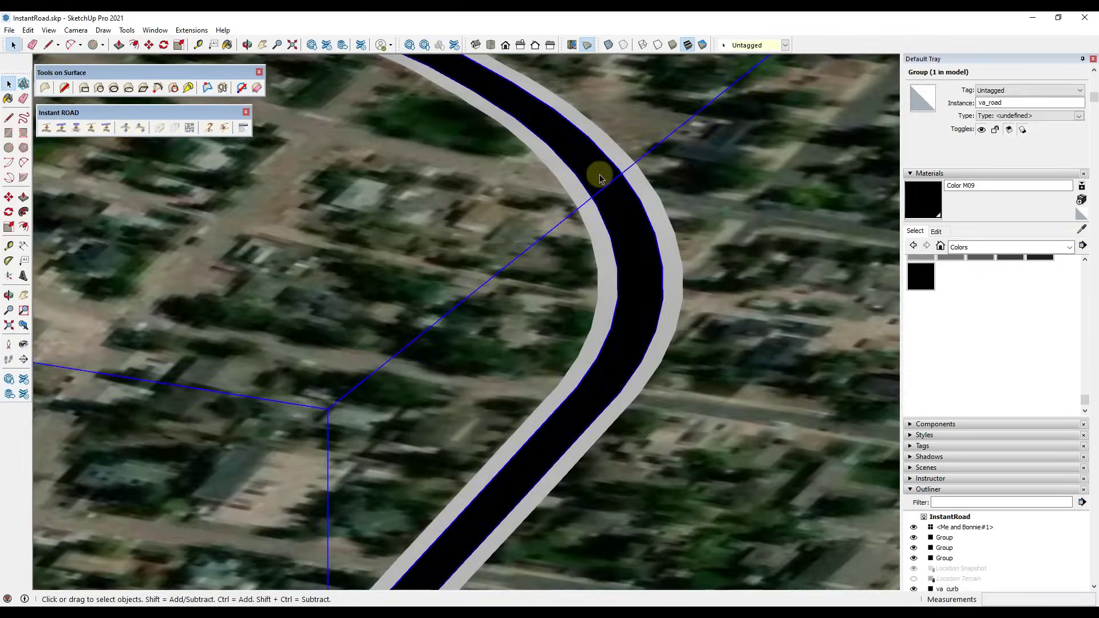
triple_click(600, 174, "shift")
scroll(624, 195, "up", 5)
scroll(641, 229, "down", 8)
middle_click_drag(681, 291, 744, 258)
key("m")
left_click(719, 343)
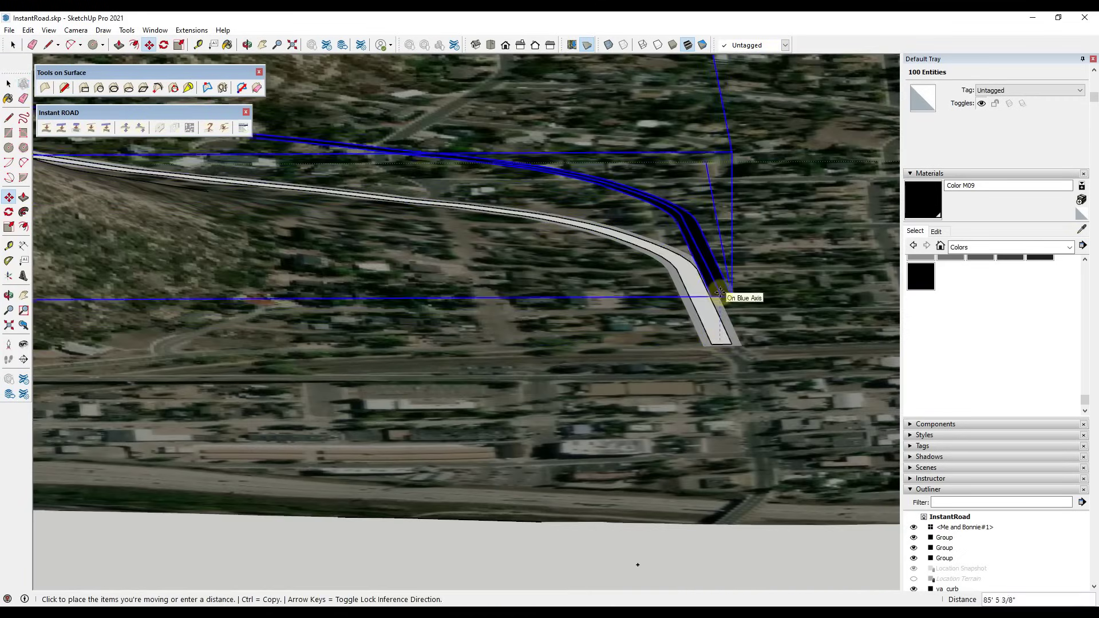
key("space")
Select the loose centerline edges on the curved road and move them straight up, clear of the pavement.
triple_click(661, 253)
middle_click_drag(661, 254, 677, 338)
key("m")
left_click(677, 349)
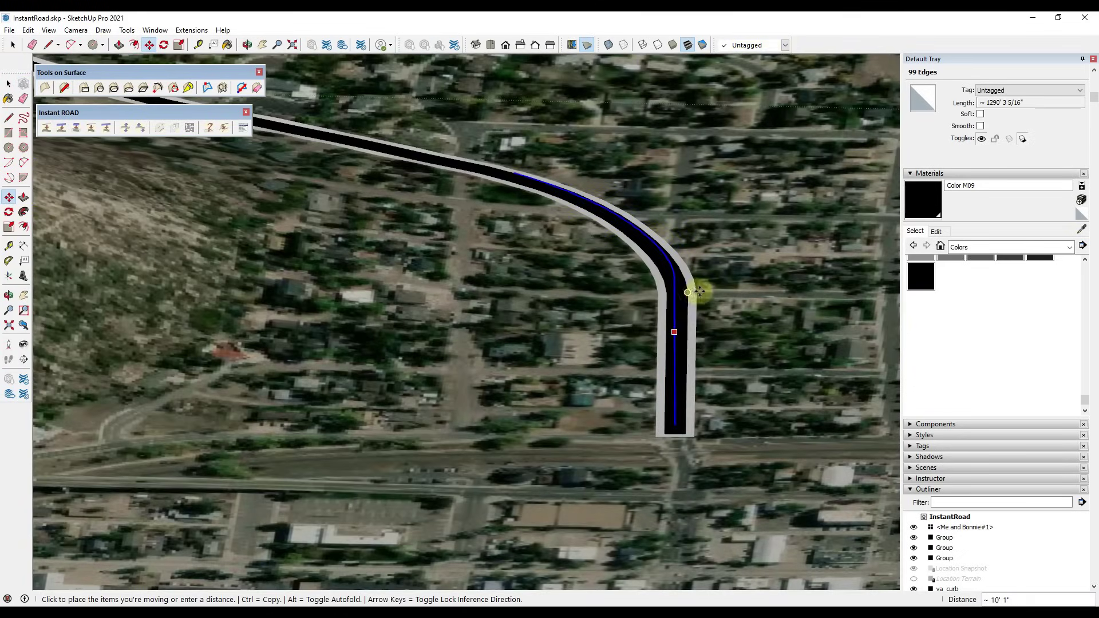
left_click(229, 247)
middle_click_drag(366, 355, 373, 300)
scroll(378, 298, "down", 2)
middle_click_drag(716, 240, 572, 277)
scroll(550, 277, "up", 3)
middle_click_drag(494, 278, 512, 250)
Group the raised centerline edges above the curved road.
key("space")
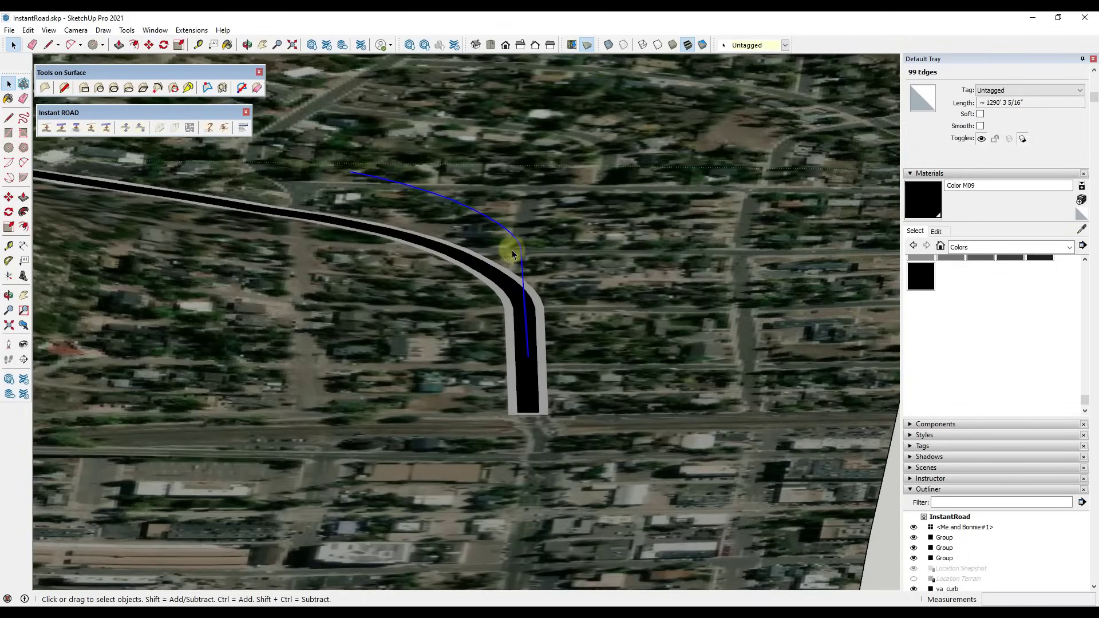
right_click(521, 249)
left_click(600, 349)
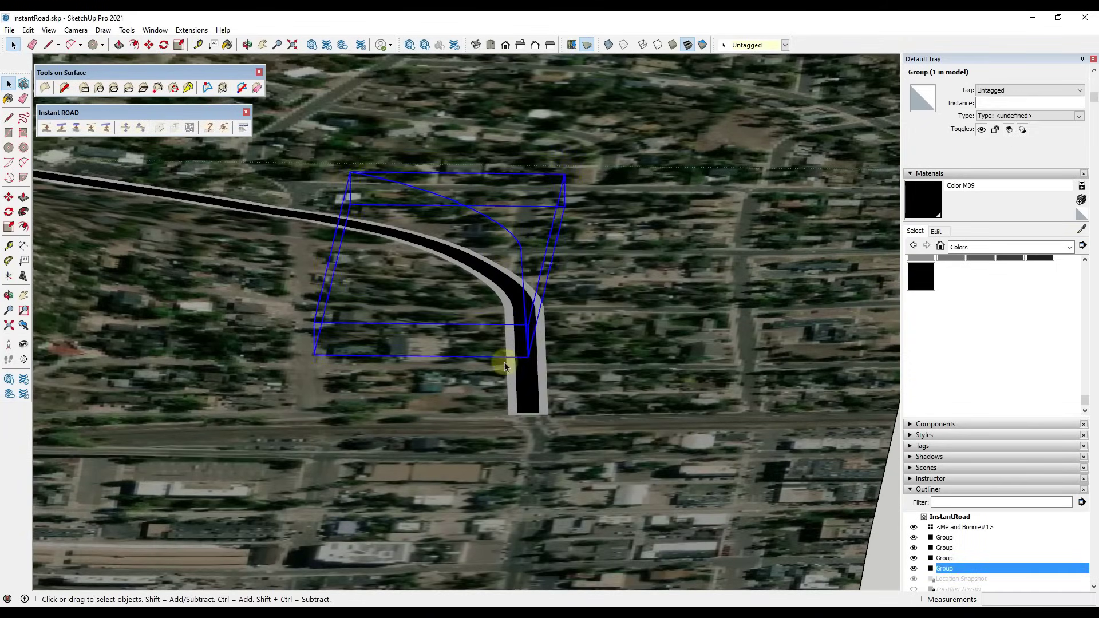
Stripe the curved road from its raised centerline and surface groups, using the 2 Lanes_1 preset with a single dashed 4" center line.
middle_click_drag(504, 361, 594, 351)
scroll(621, 333, "up", 2)
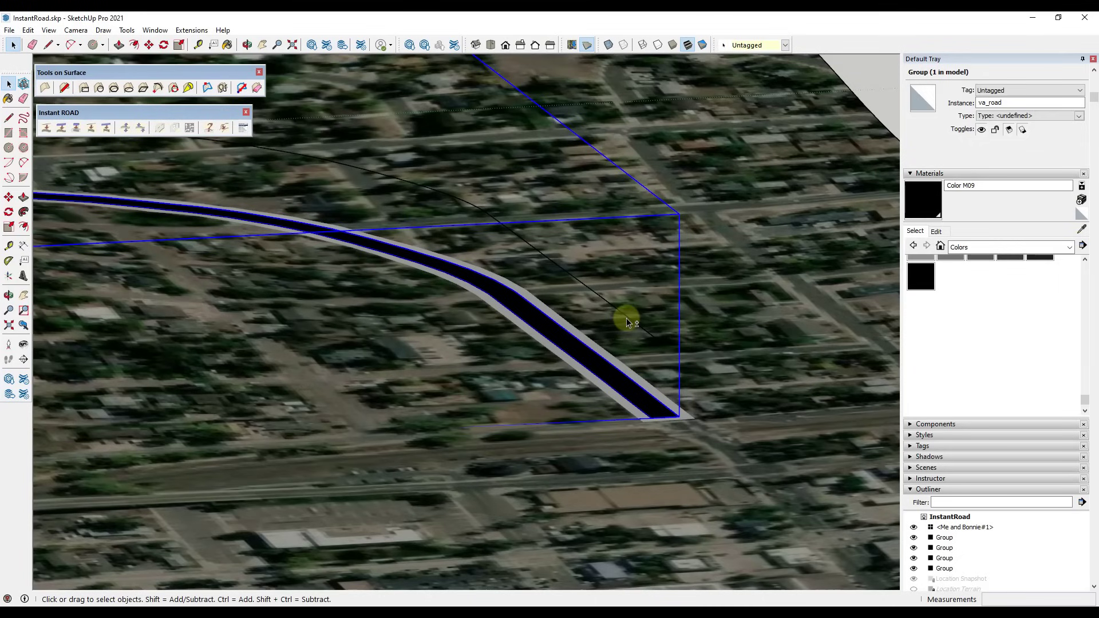
left_click(627, 317, "shift")
middle_click_drag(661, 308, 603, 329)
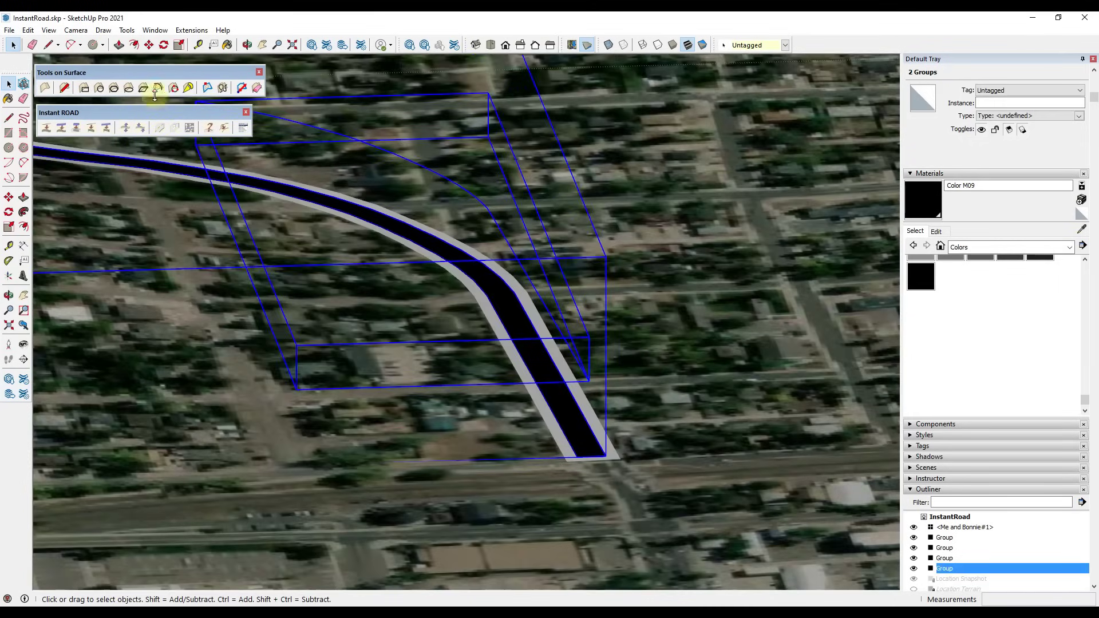
left_click(159, 128)
left_click(122, 95)
left_click(119, 27)
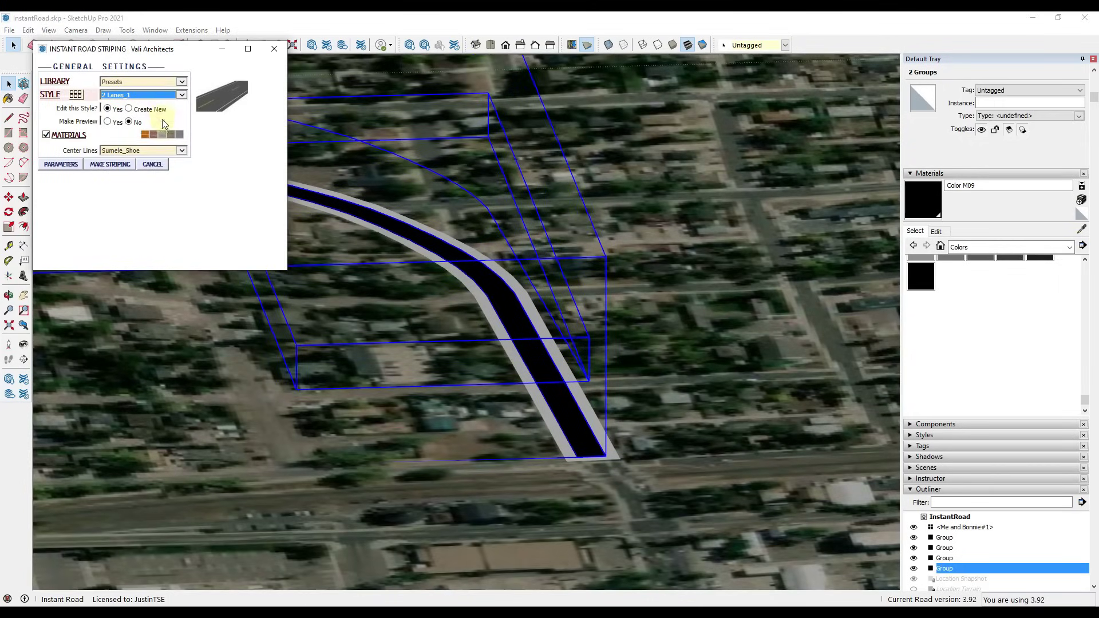
left_click(62, 165)
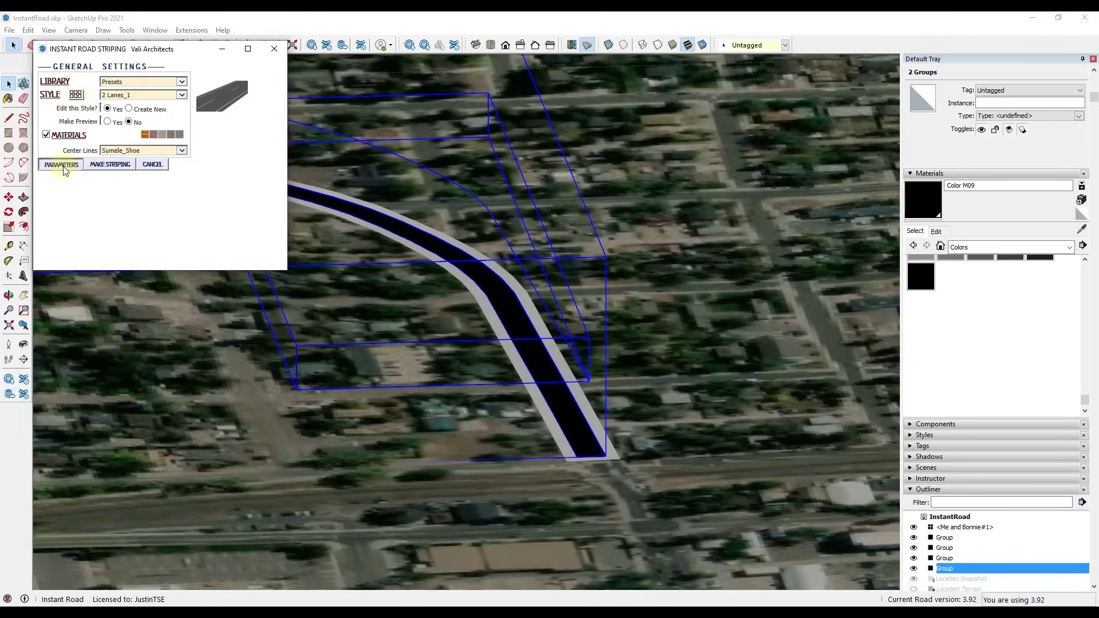
scroll(201, 213, "down", 2)
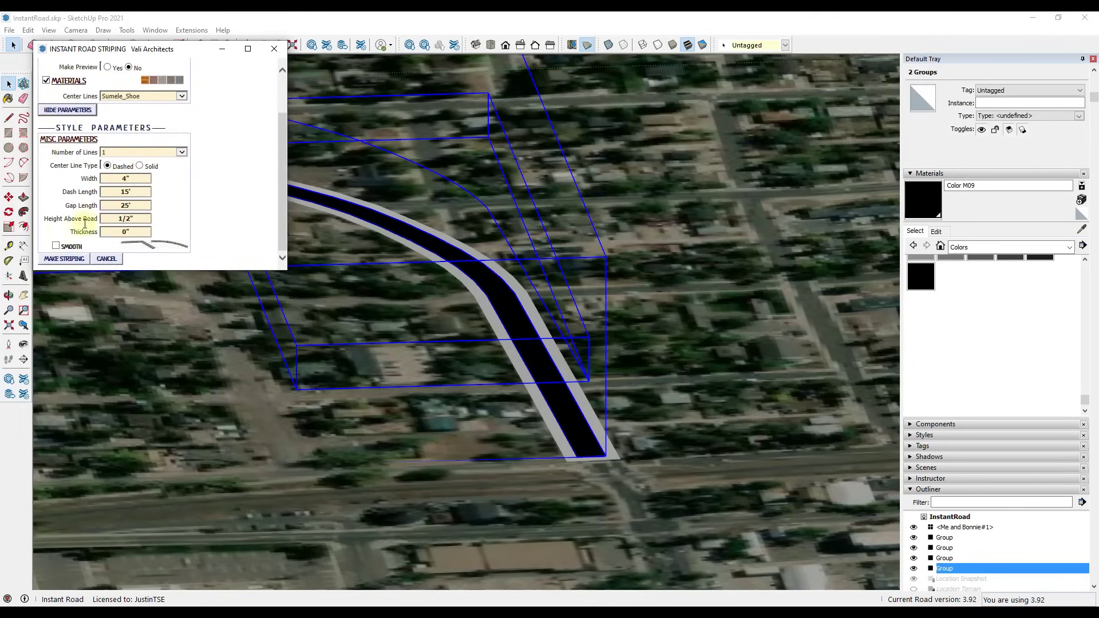
left_click(63, 259)
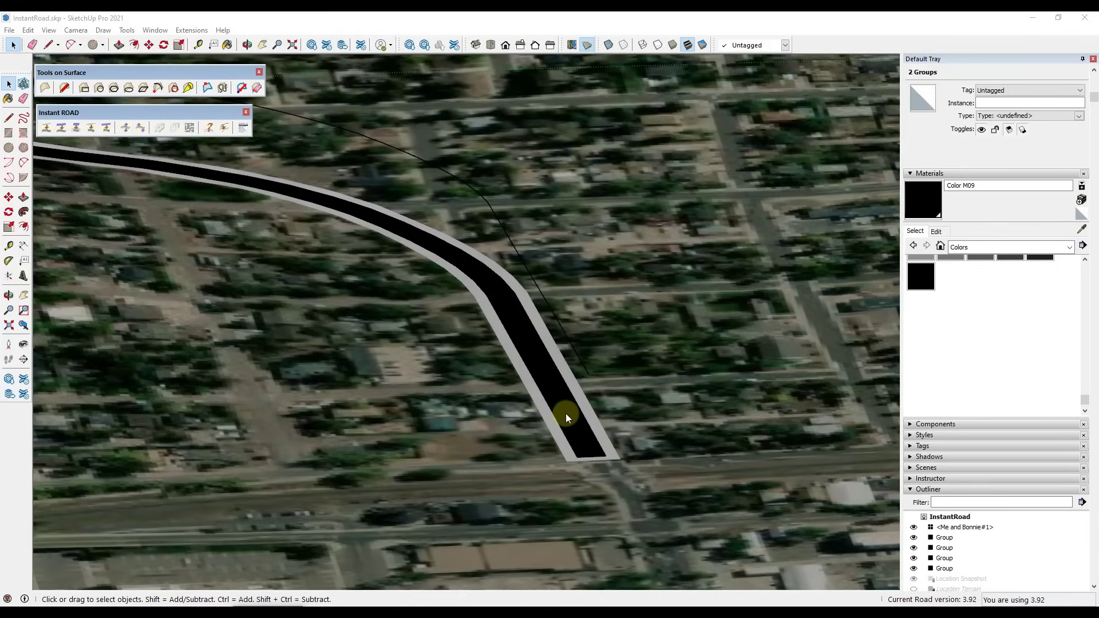
left_click(538, 407)
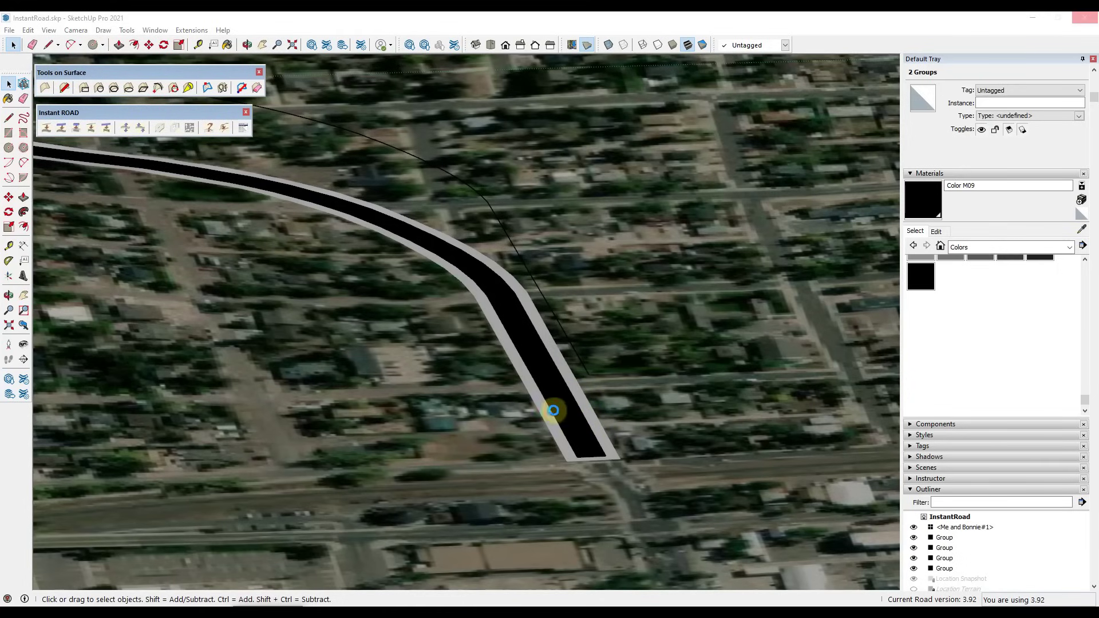
Examine how the dashed center line follows the curved road through its bend and down to its lower end.
scroll(565, 396, "up", 2)
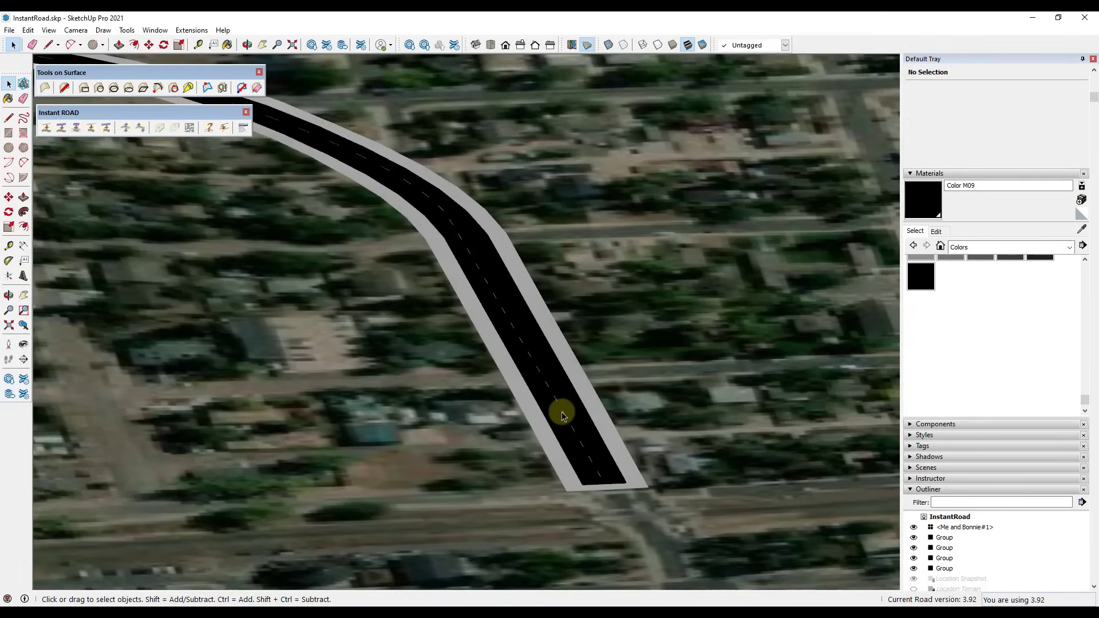
scroll(558, 410, "down", 2)
scroll(556, 412, "down", 2)
middle_click_drag(348, 273, 376, 360)
scroll(378, 355, "up", 5)
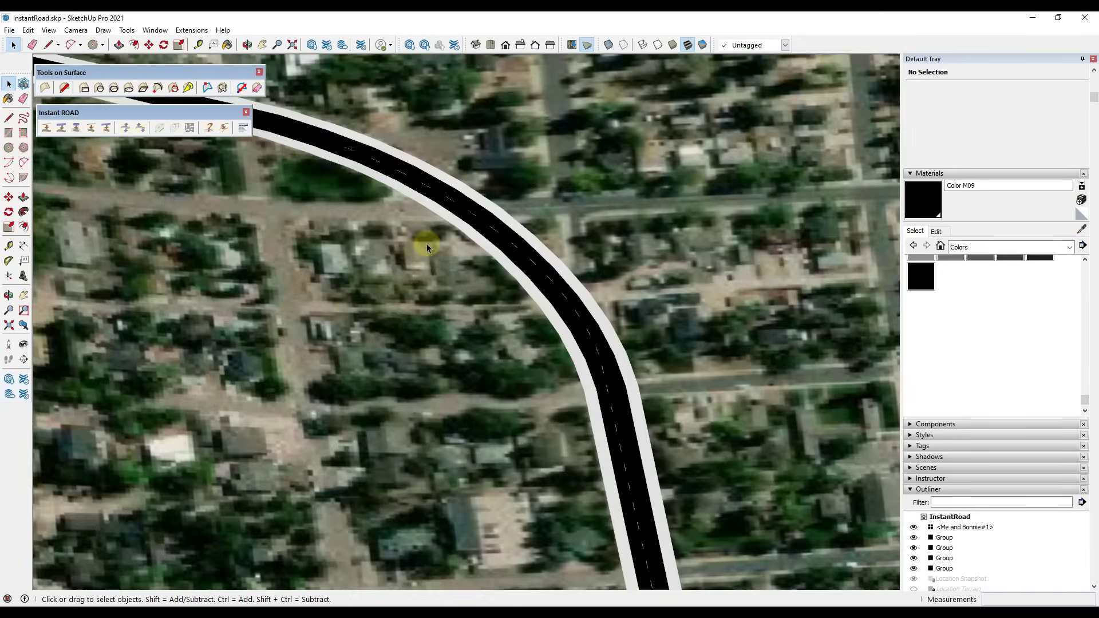
scroll(355, 166, "down", 8)
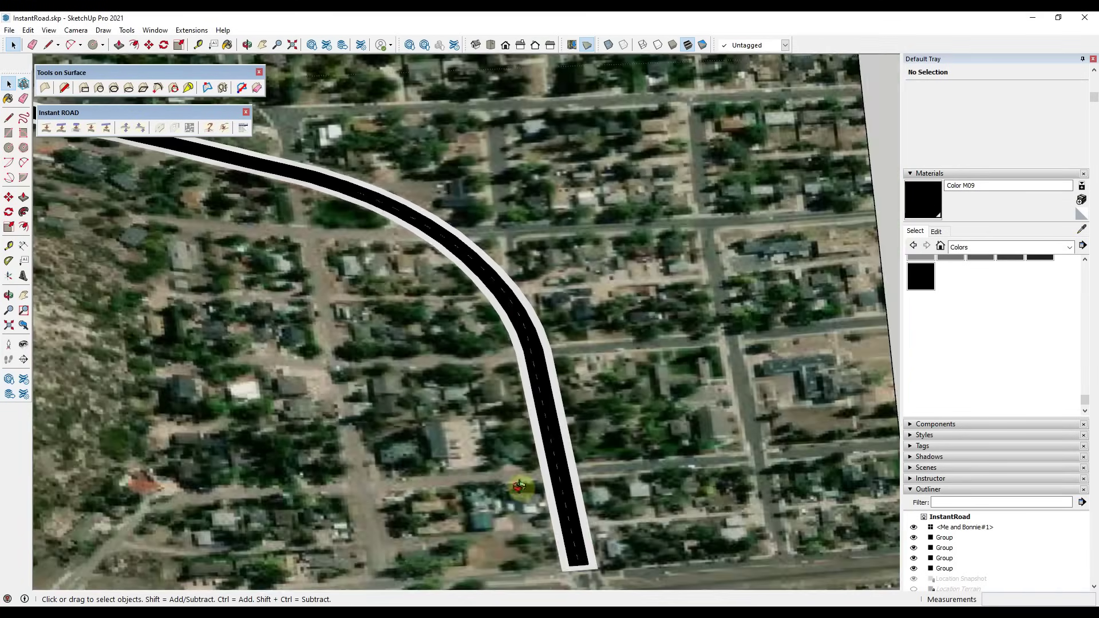
middle_click_drag(518, 486, 646, 373)
scroll(606, 393, "up", 10)
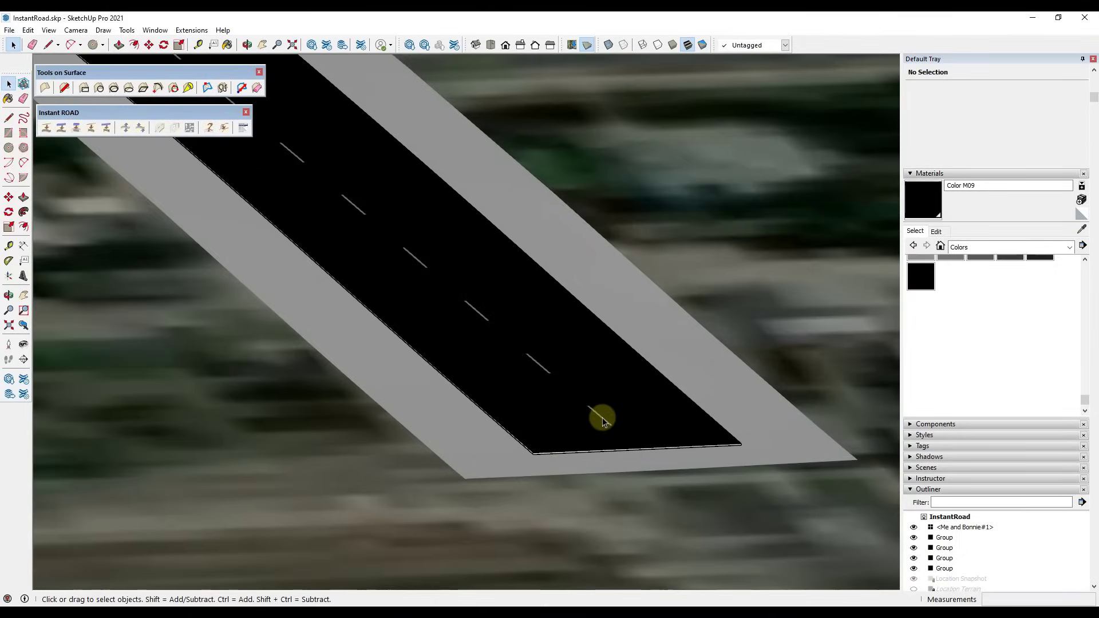
left_click(602, 421)
scroll(602, 420, "up", 5)
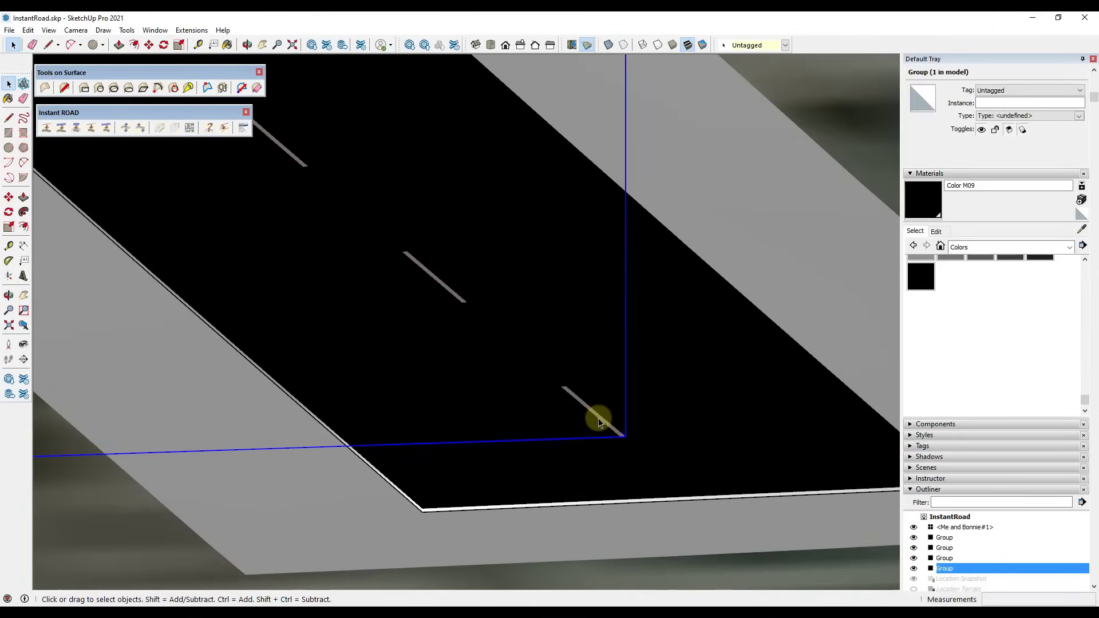
key("m")
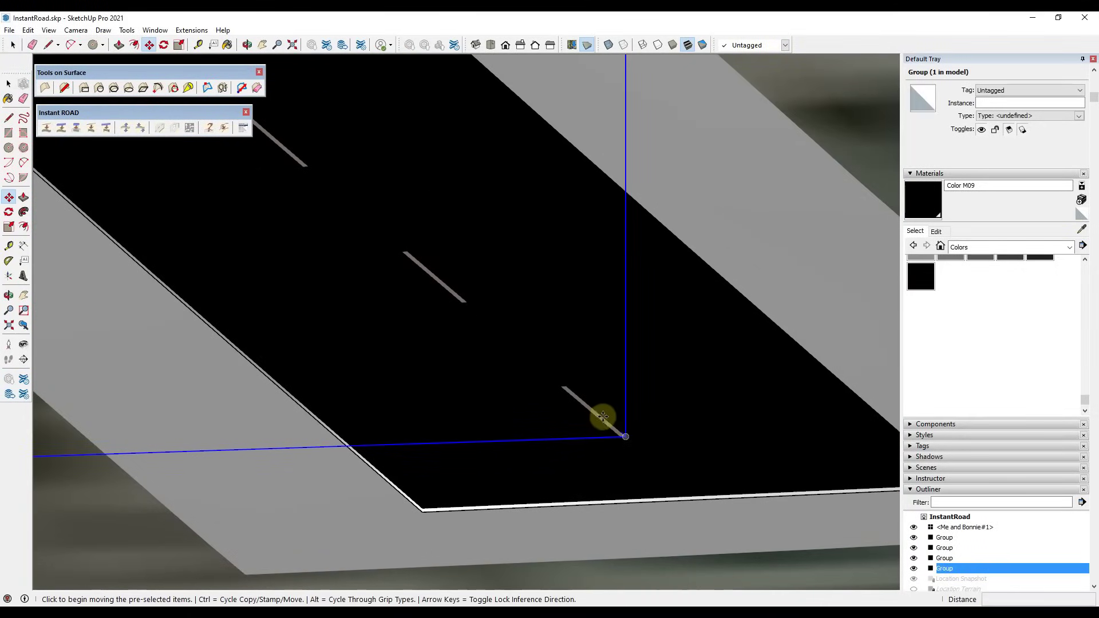
left_click(602, 418)
key("space")
scroll(624, 320, "down", 6)
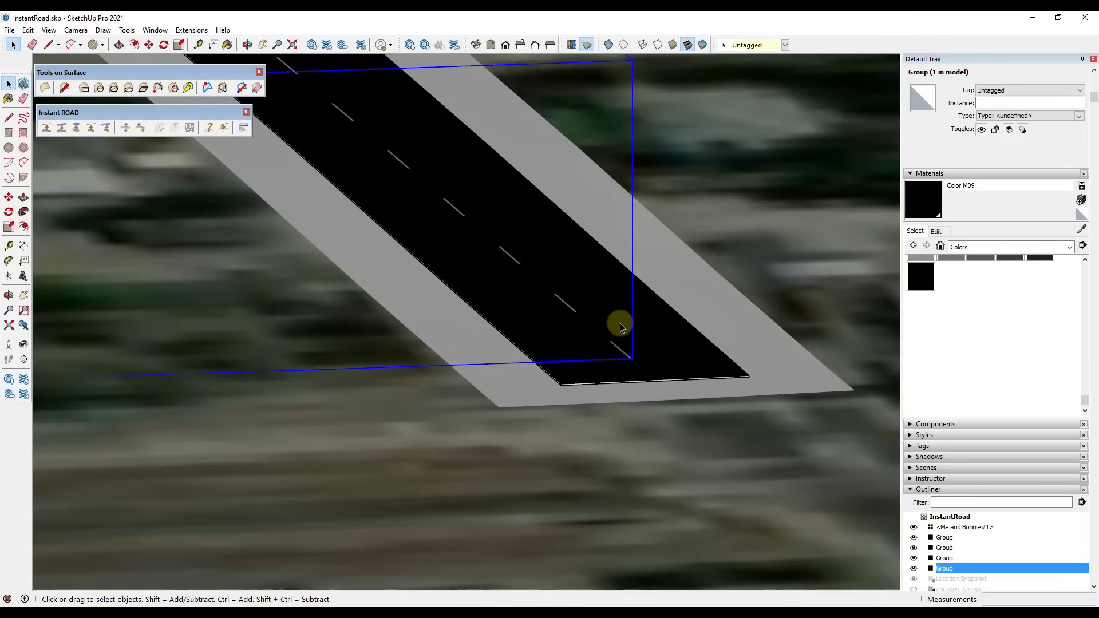
middle_click_drag(621, 324, 584, 402)
scroll(566, 355, "down", 7)
middle_click_drag(524, 338, 518, 235)
left_click(191, 90)
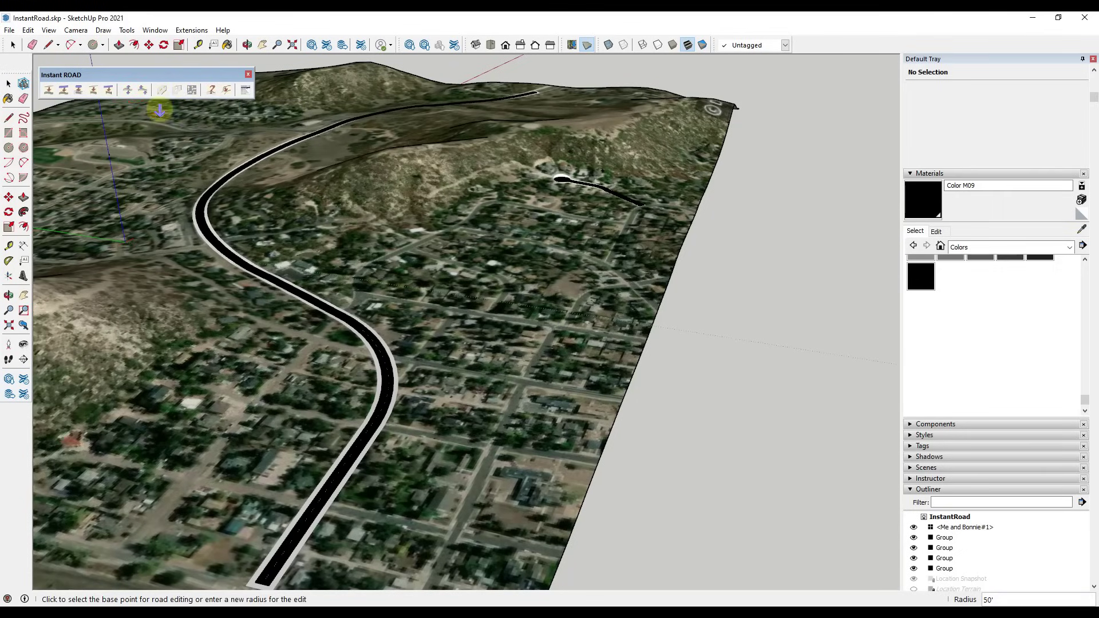
left_click(130, 96)
scroll(315, 294, "up", 5)
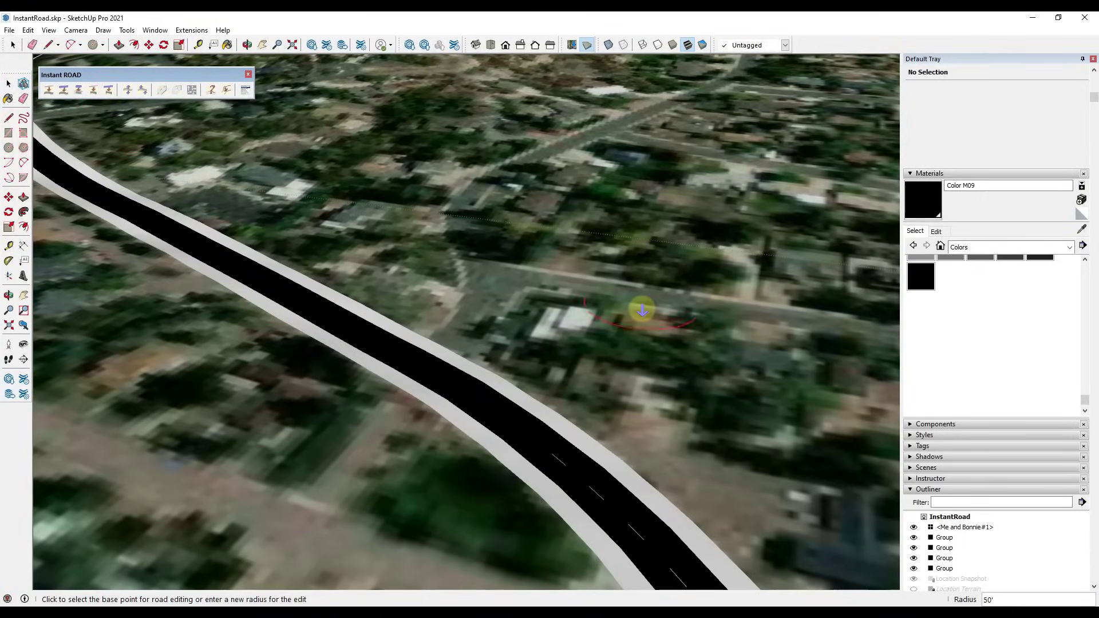
key("space")
Raise a section of the curved road within a 50' edit radius, with vertical curves unflattened and a 10' max curve length.
left_click(469, 387)
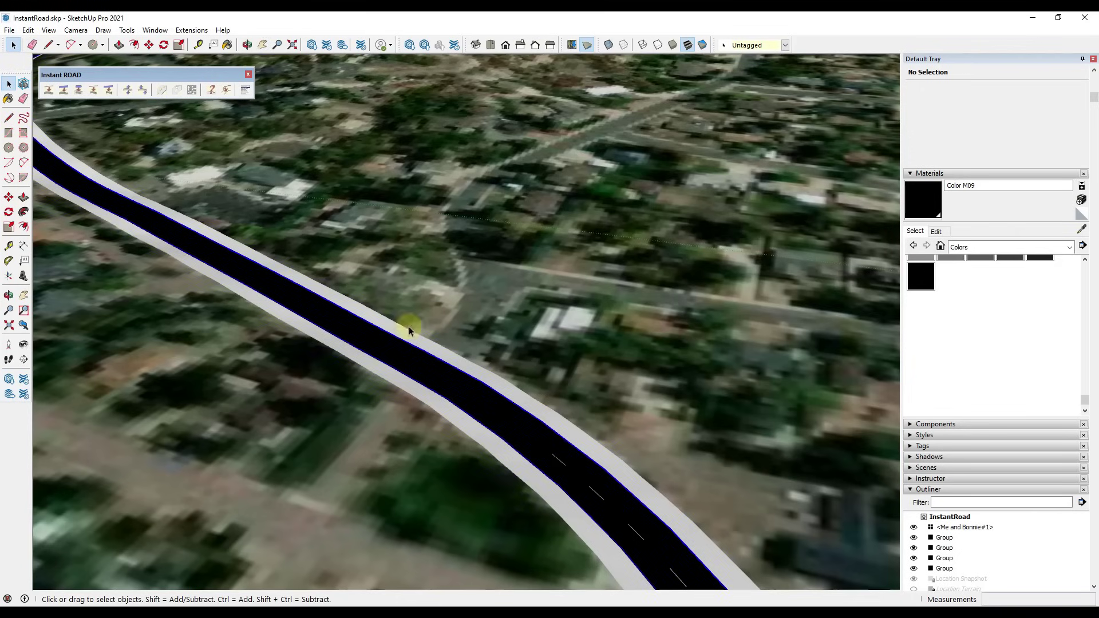
left_click(129, 90)
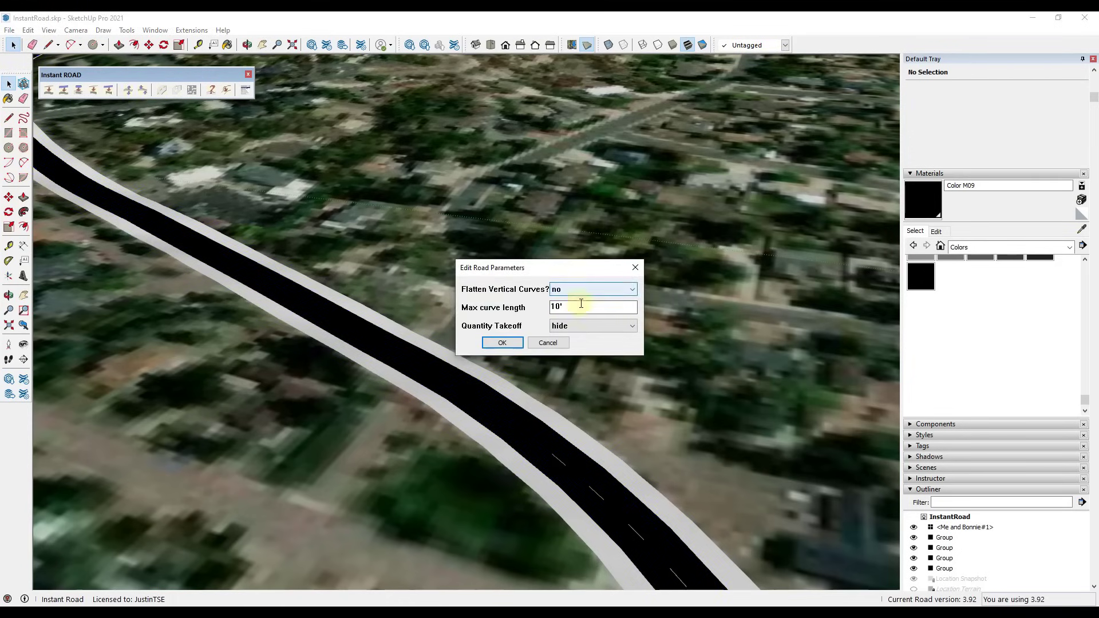
left_click(581, 289)
left_click(583, 290)
left_click(503, 346)
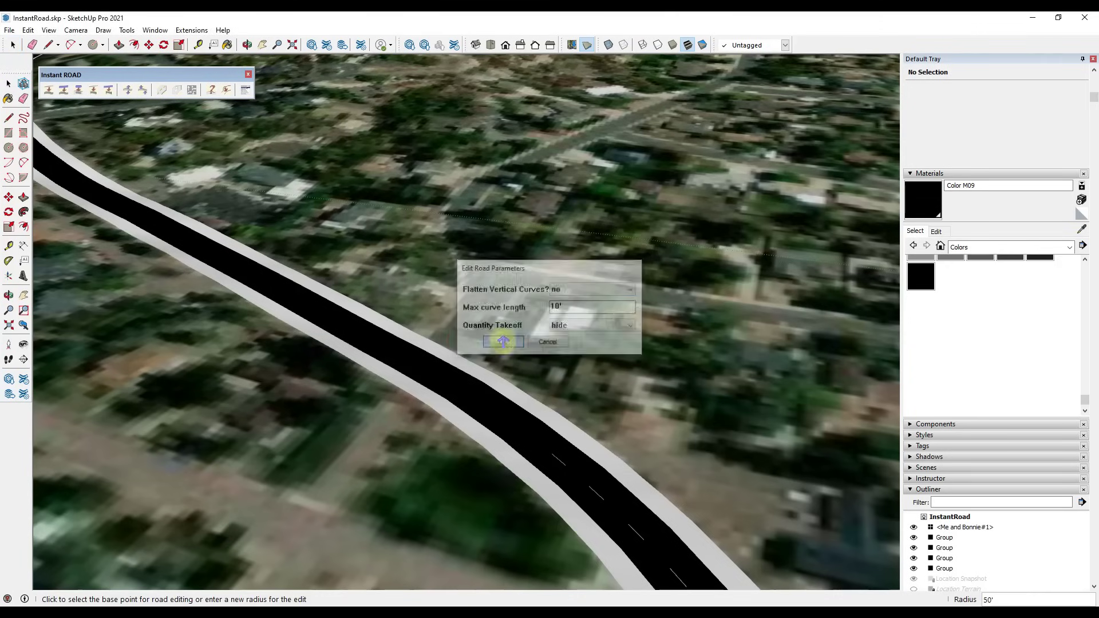
scroll(461, 261, "down", 2)
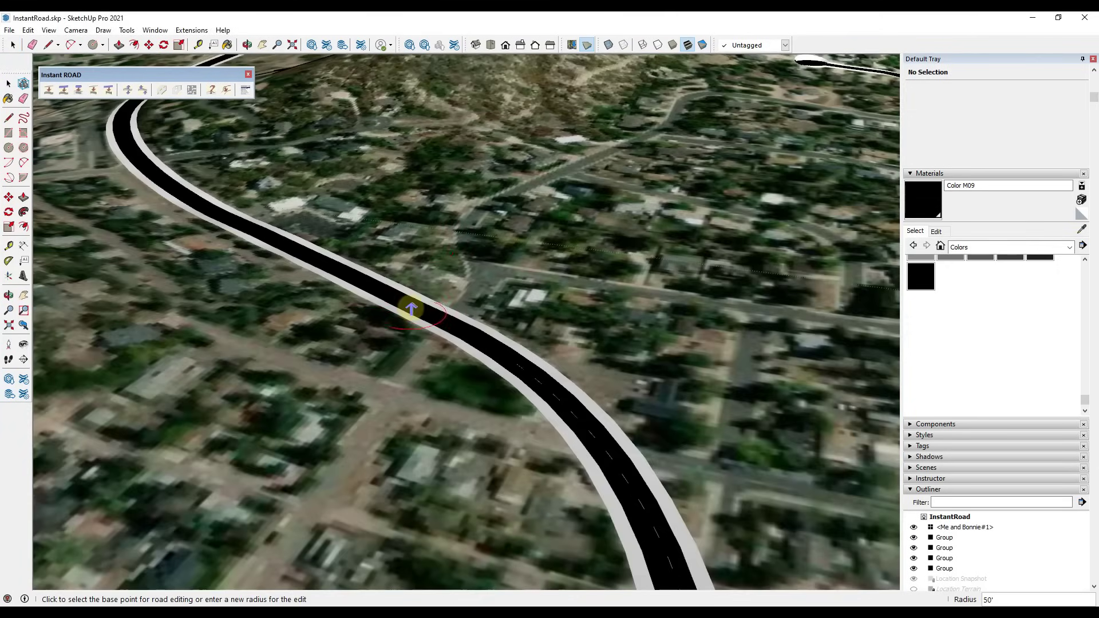
middle_click_drag(413, 307, 579, 245)
scroll(591, 257, "up", 3)
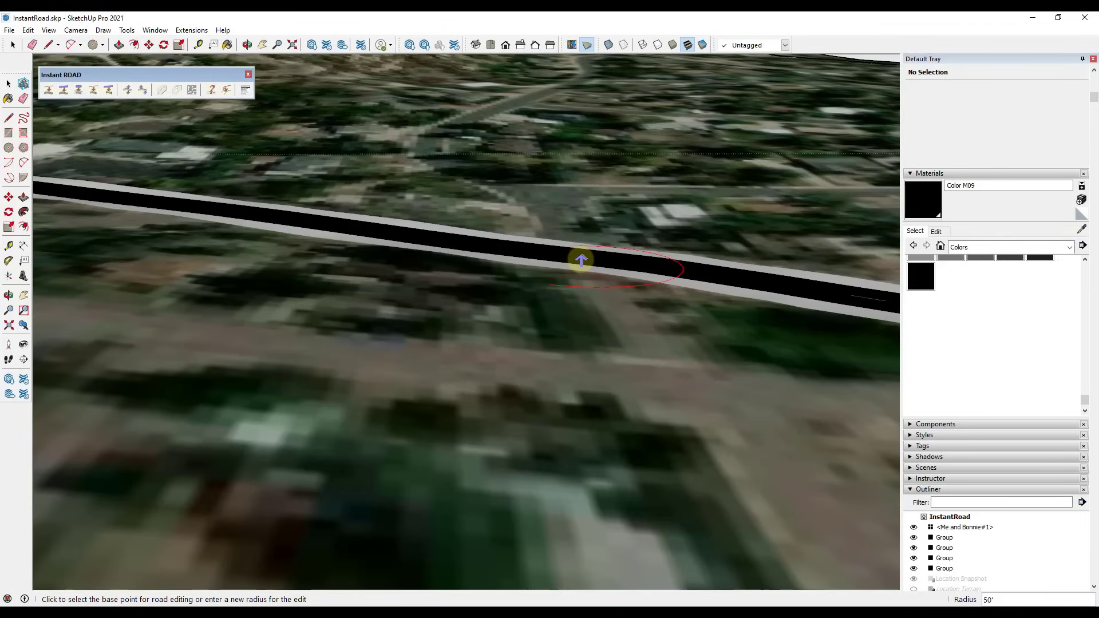
left_click(581, 260)
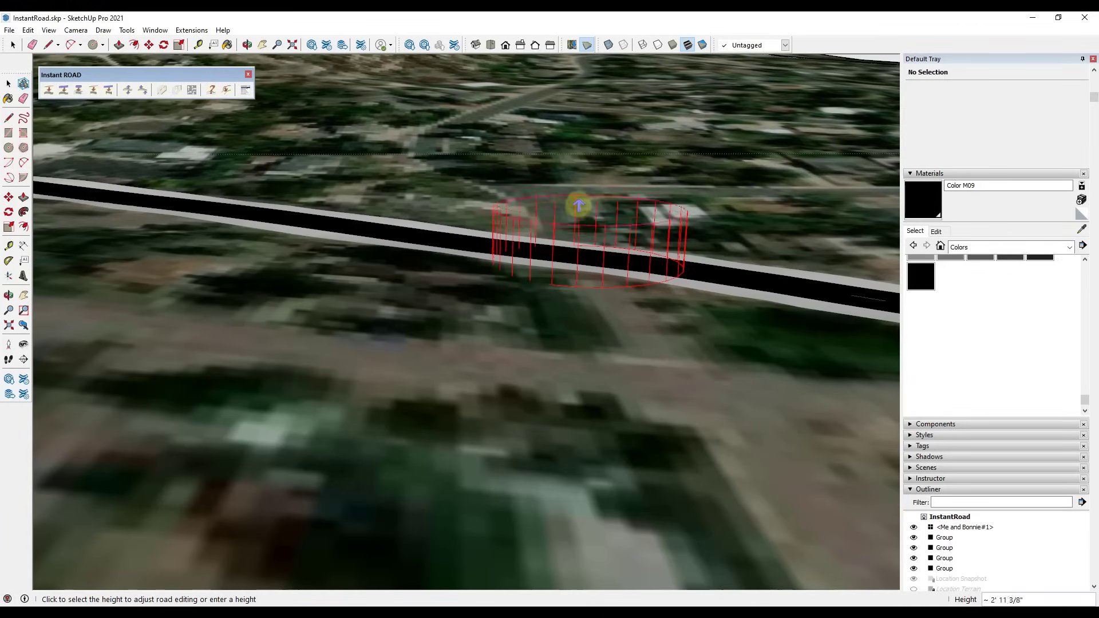
left_click(584, 188)
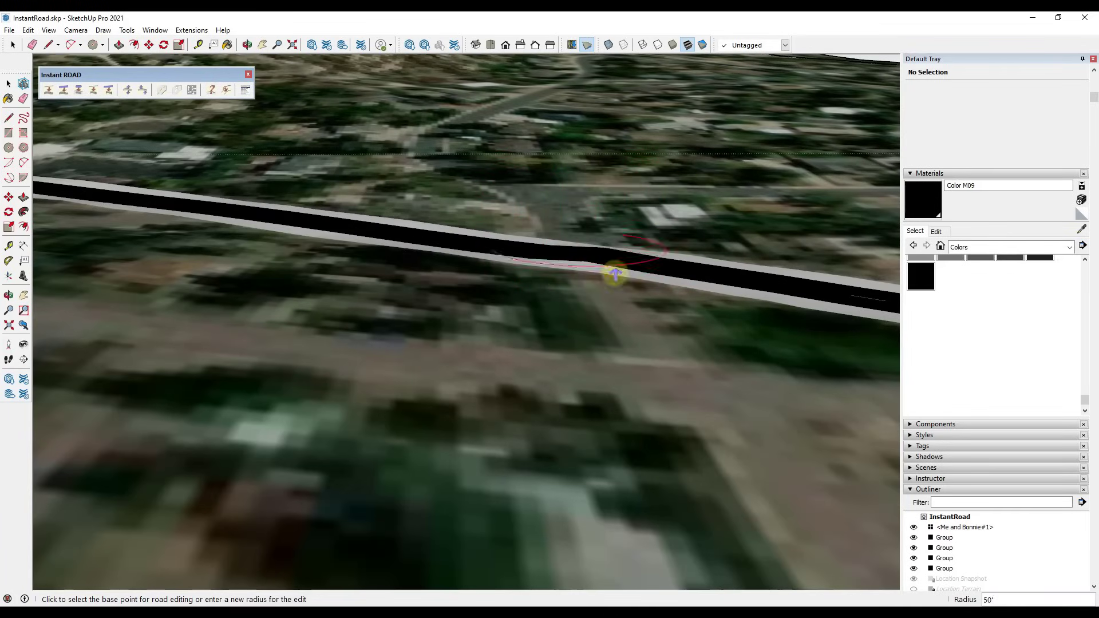
Edit the same road again with a 500' radius, raising a much longer stretch from a base point on the pavement.
middle_click_drag(644, 293, 561, 365)
scroll(581, 269, "up", 5)
key("space")
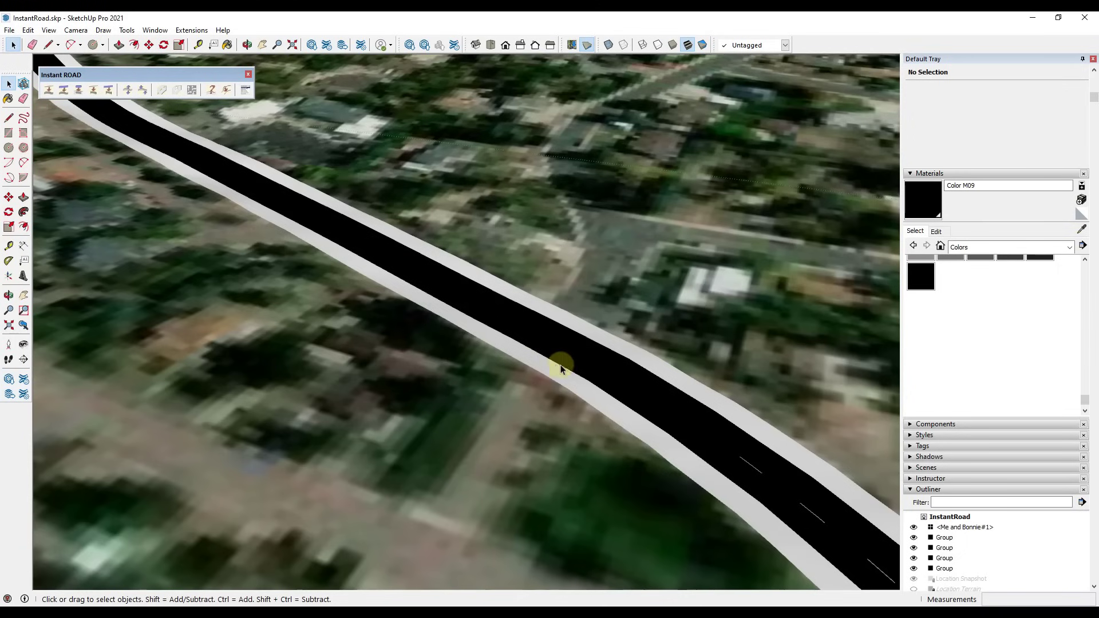
left_click(532, 329)
middle_click_drag(533, 326, 494, 251)
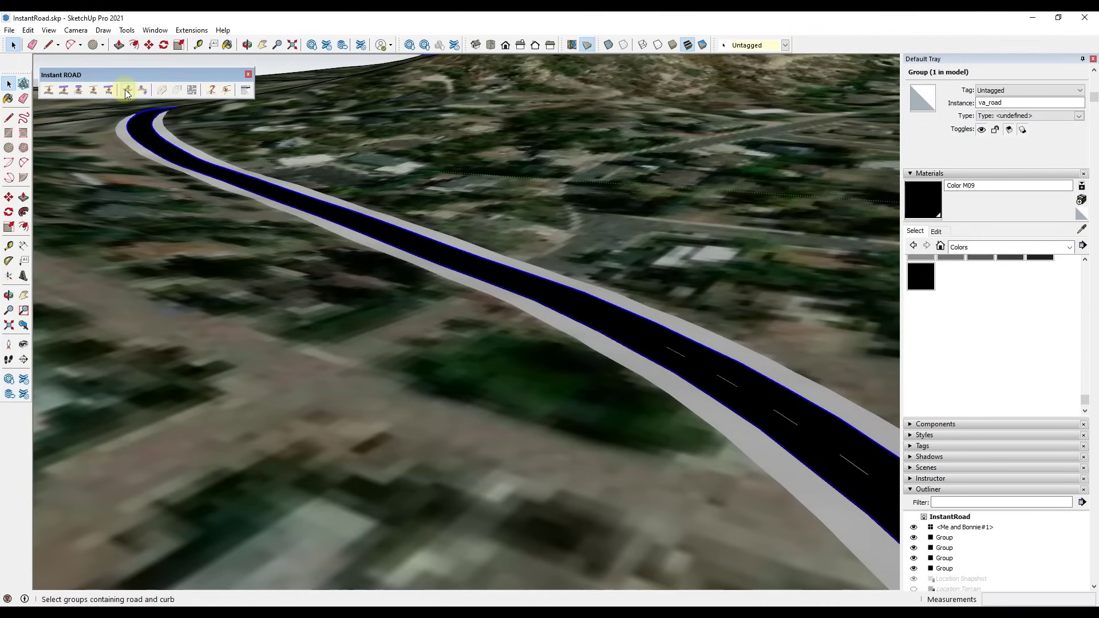
left_click(126, 91)
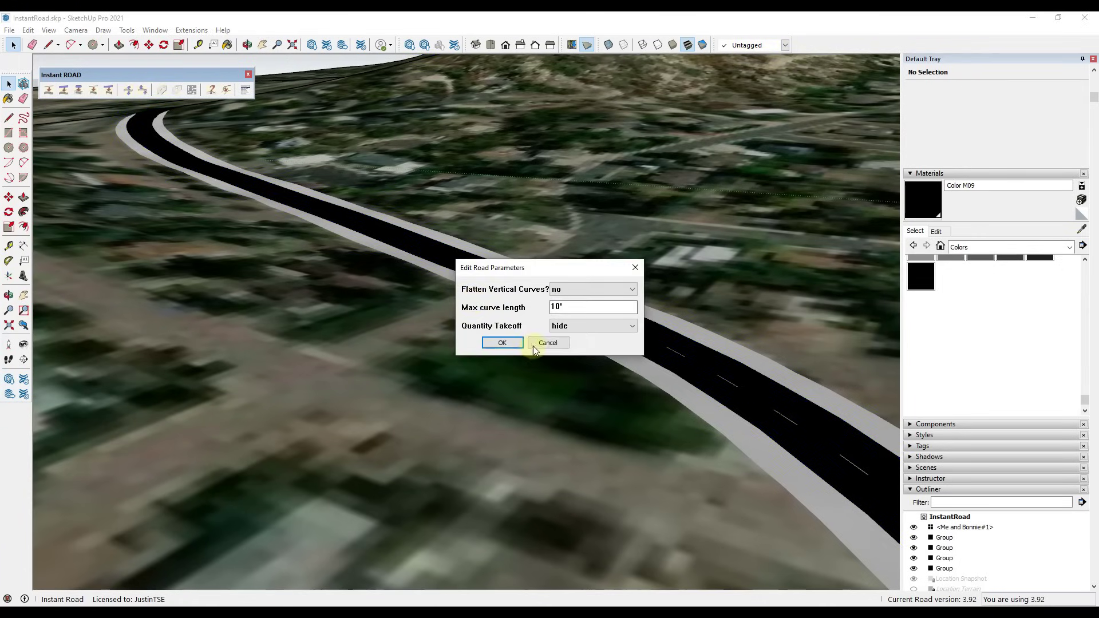
left_click(502, 343)
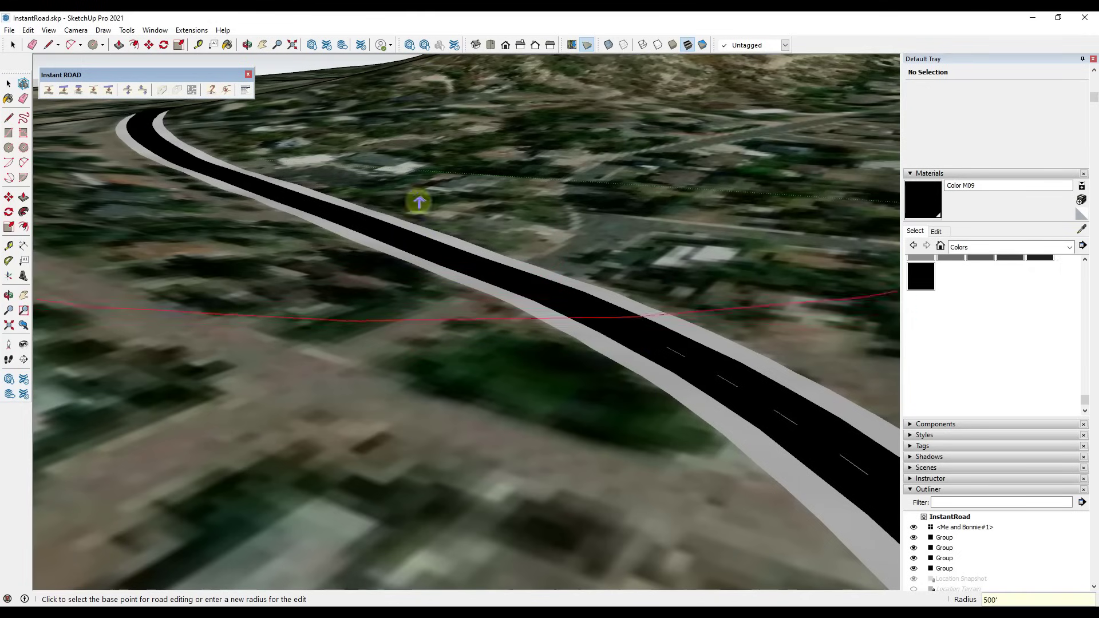
scroll(440, 224, "down", 5)
scroll(440, 224, "up", 5)
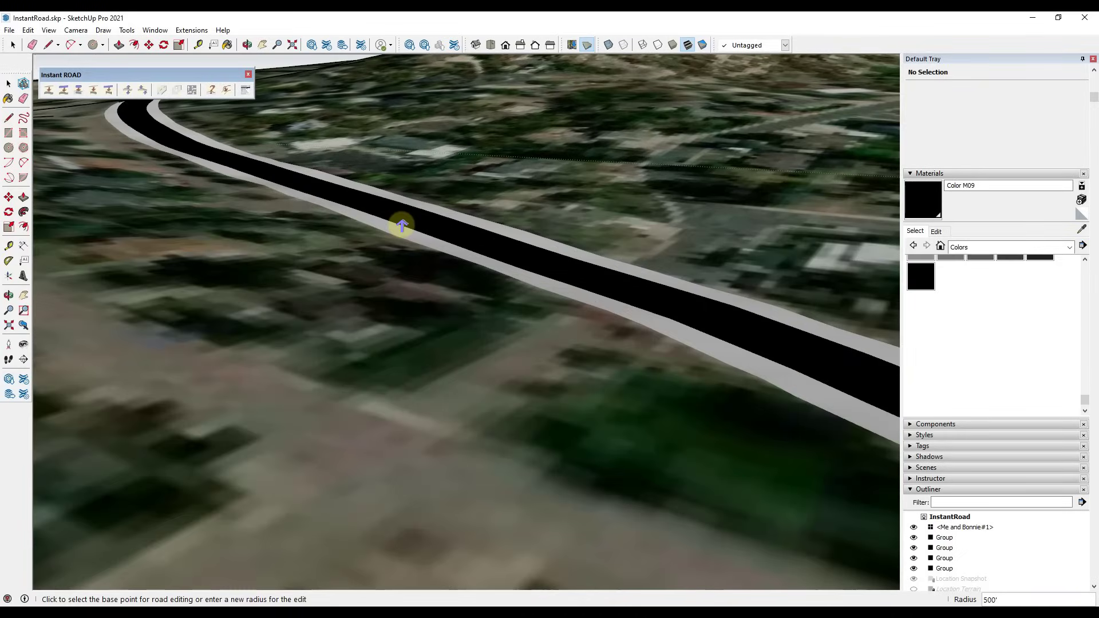
left_click(402, 225)
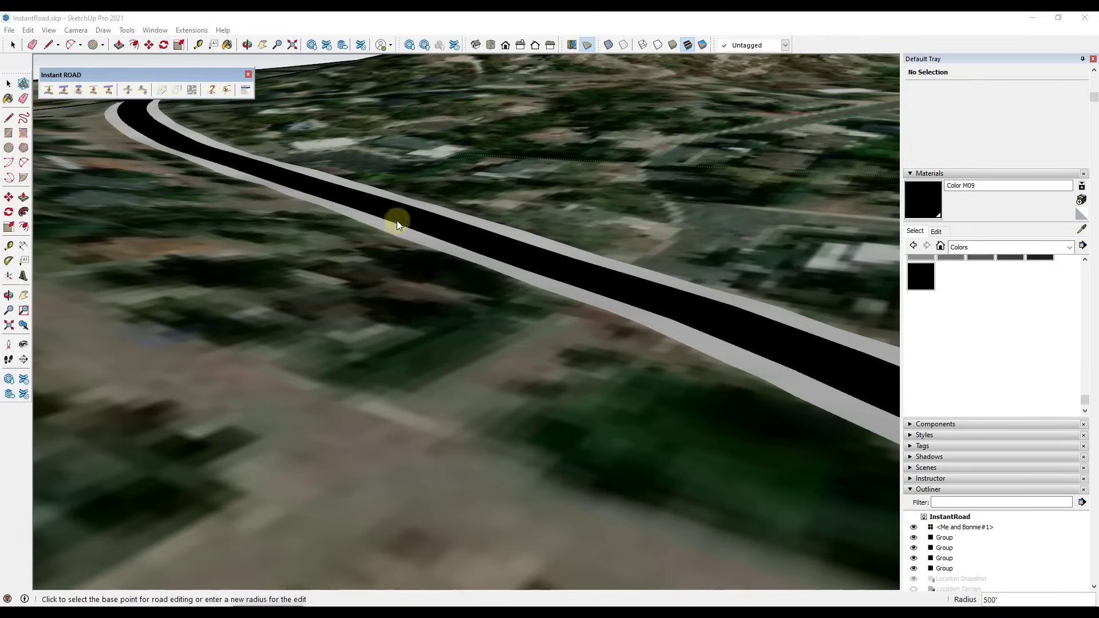
middle_click_drag(147, 122, 258, 177)
mouse_move(436, 234)
middle_mouse_down()
mouse_move(324, 213)
mouse_move(299, 225)
mouse_move(414, 241)
mouse_move(500, 290)
mouse_move(456, 260)
mouse_move(466, 200)
mouse_move(407, 197)
mouse_move(526, 239)
mouse_move(459, 233)
mouse_move(498, 252)
mouse_move(248, 247)
mouse_move(456, 250)
mouse_move(434, 306)
mouse_move(441, 234)
middle_mouse_up()
middle_click_drag(351, 241, 539, 238)
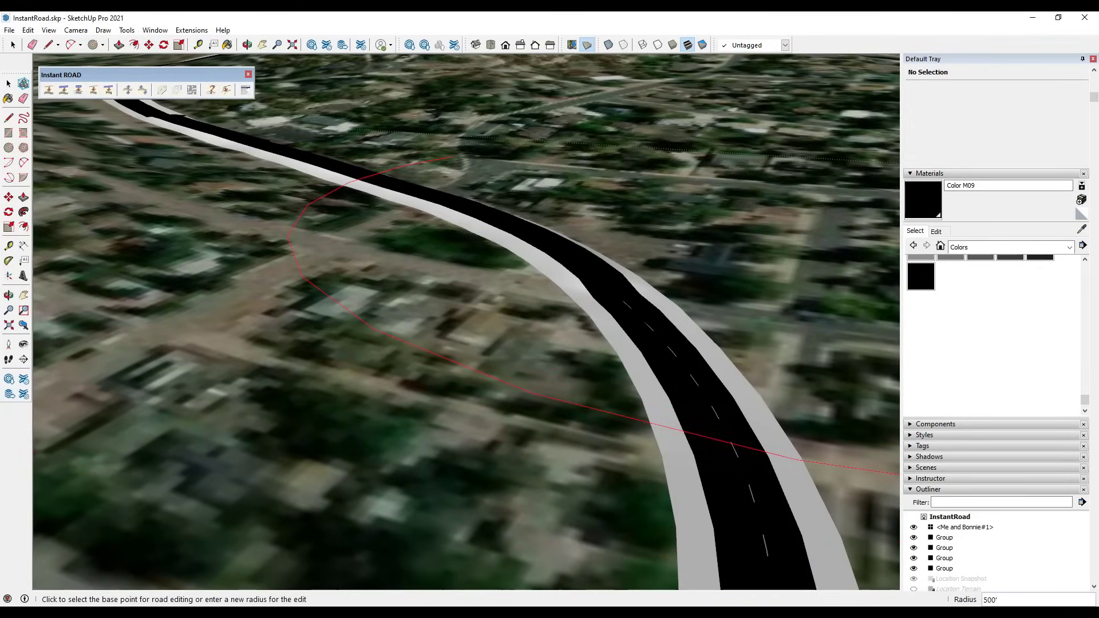